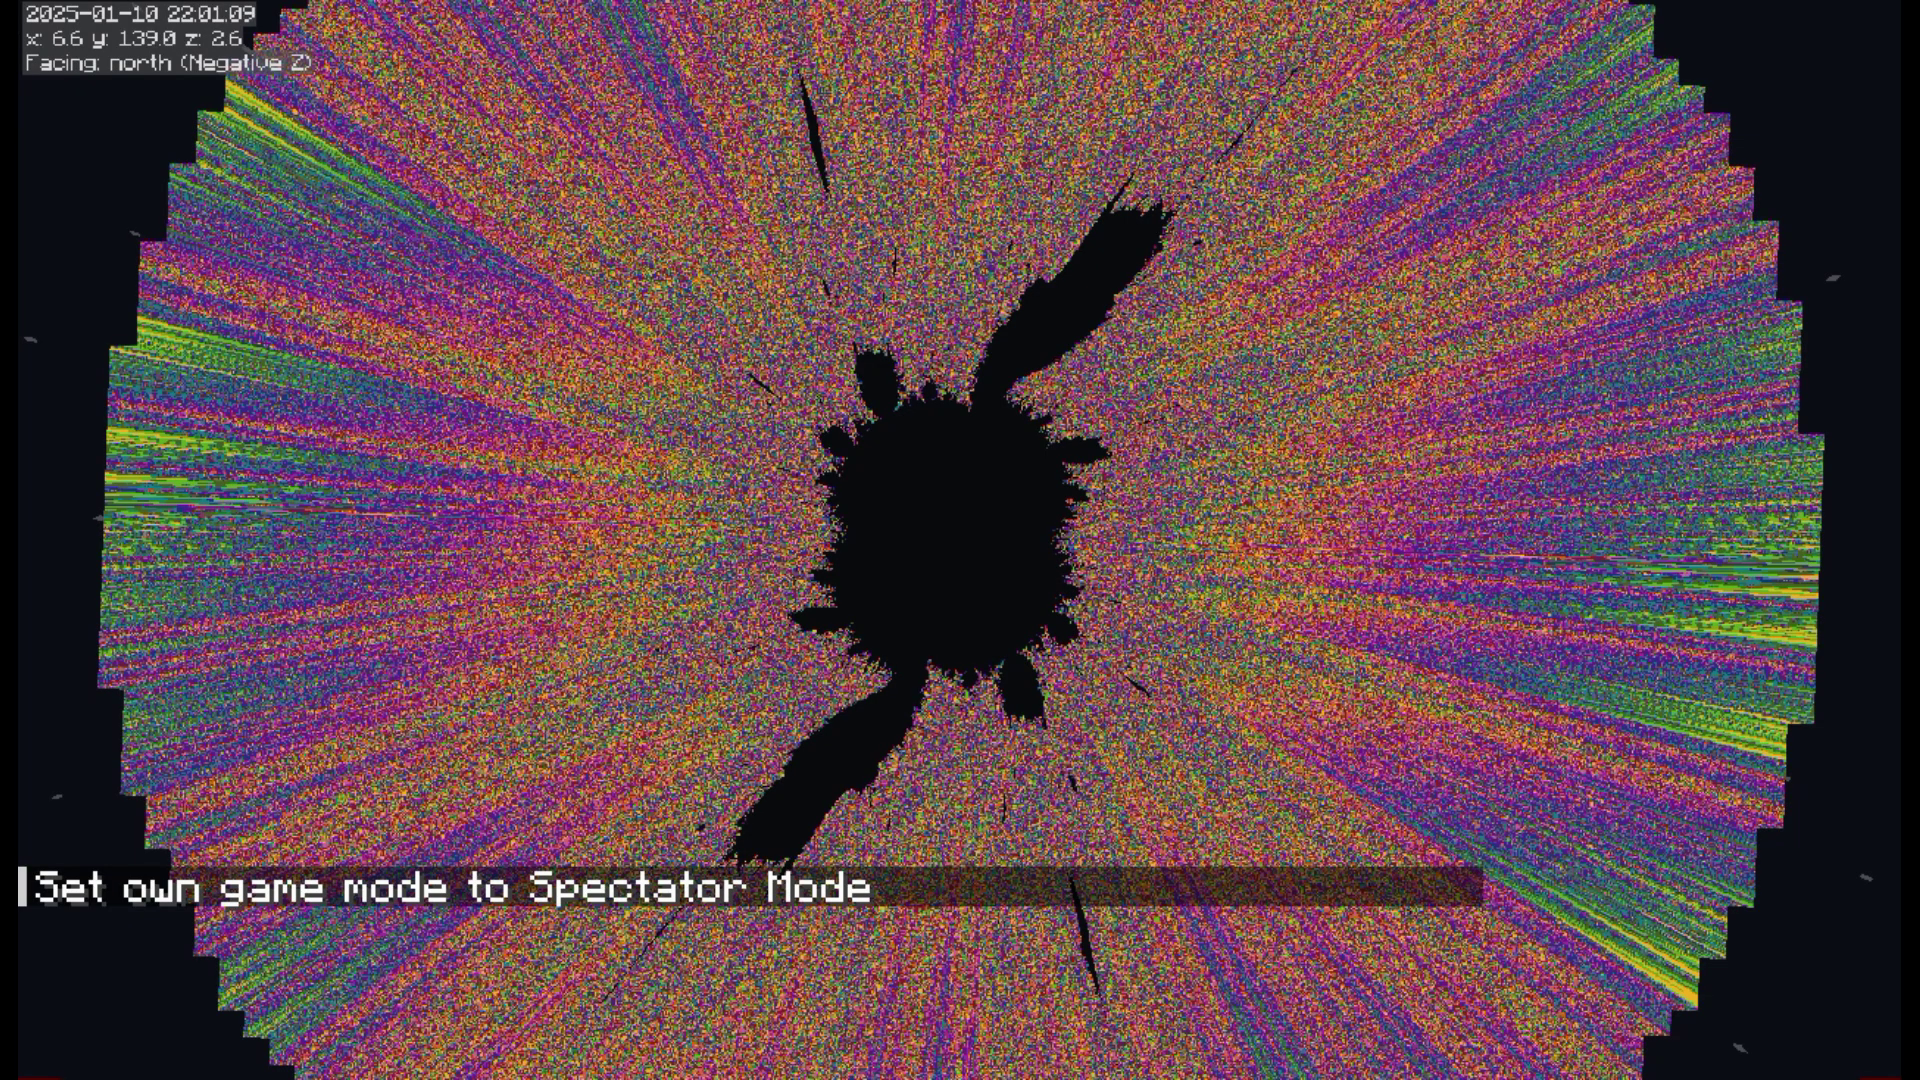
Fly around the multicoloured fractal terrain in Spectator Mode to examine its stripes, curves and outer edges.
key(s)
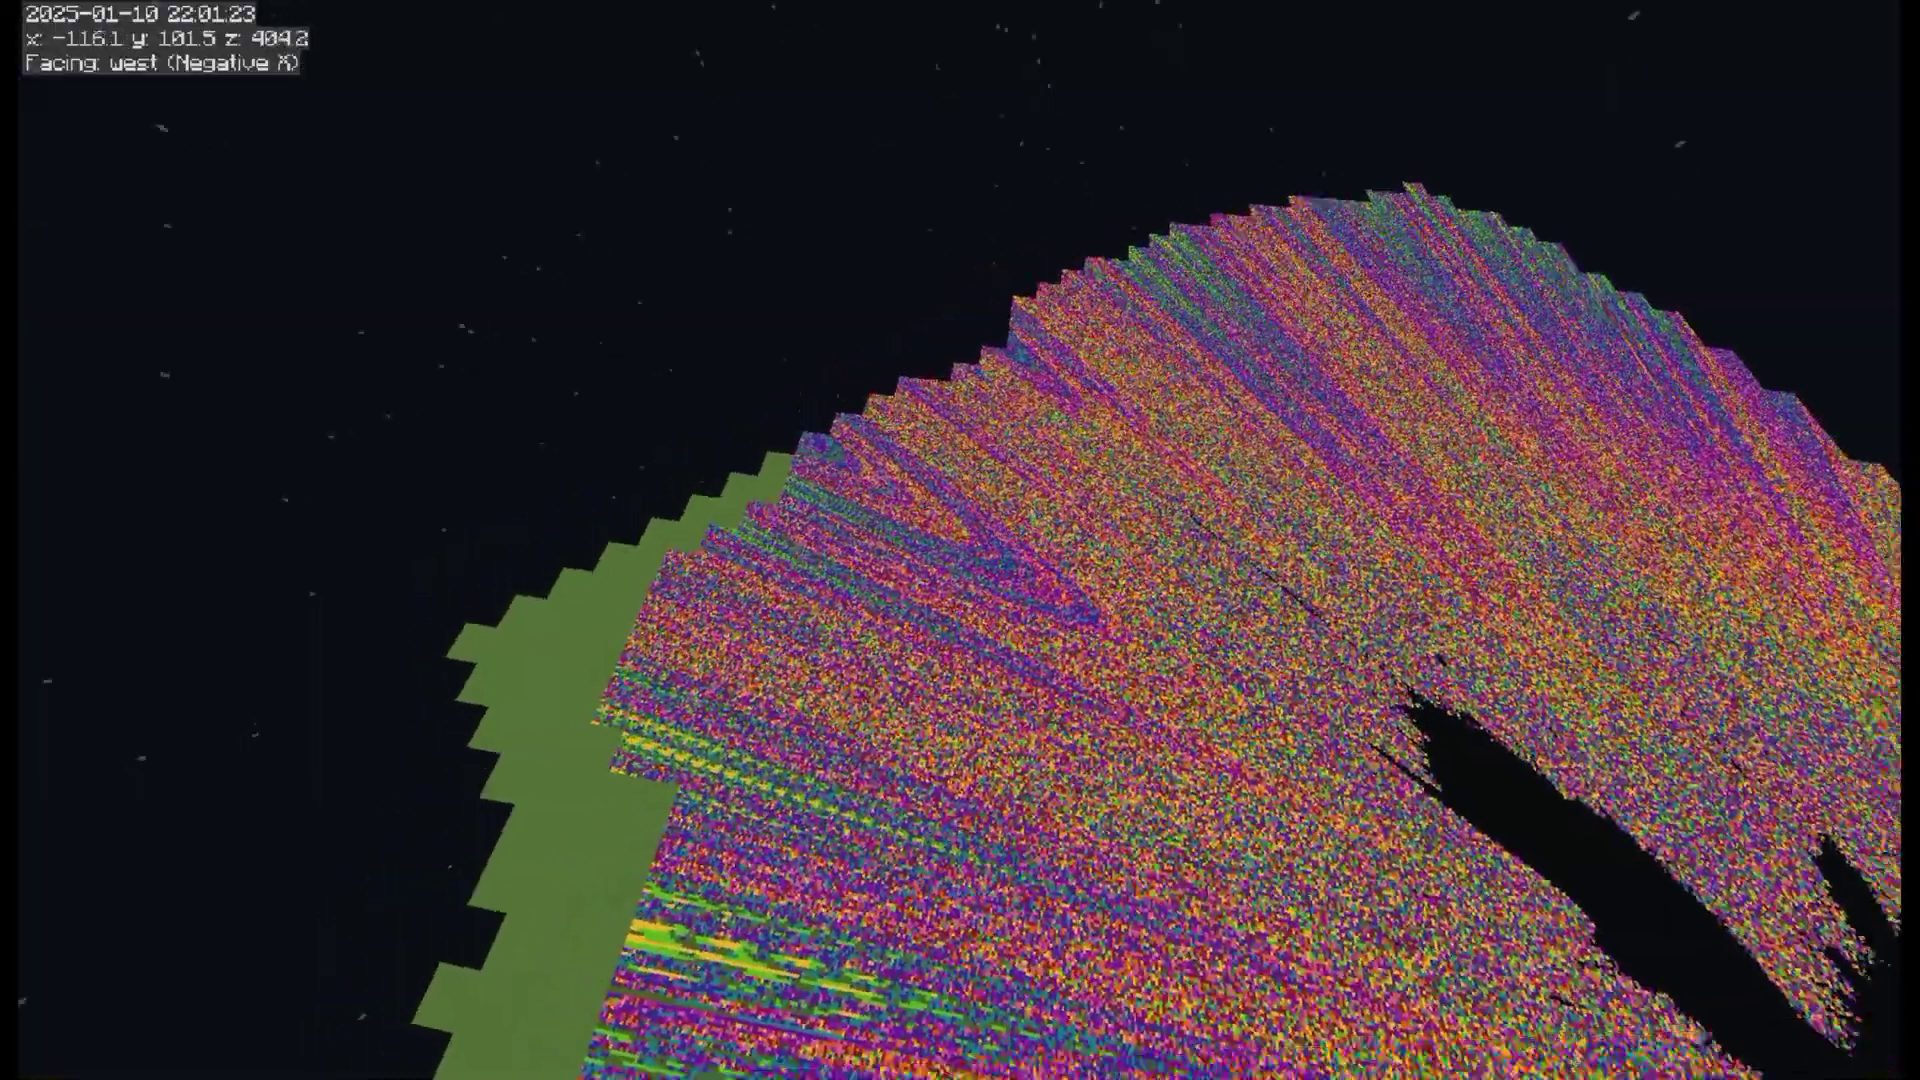
key(w)
key(a)
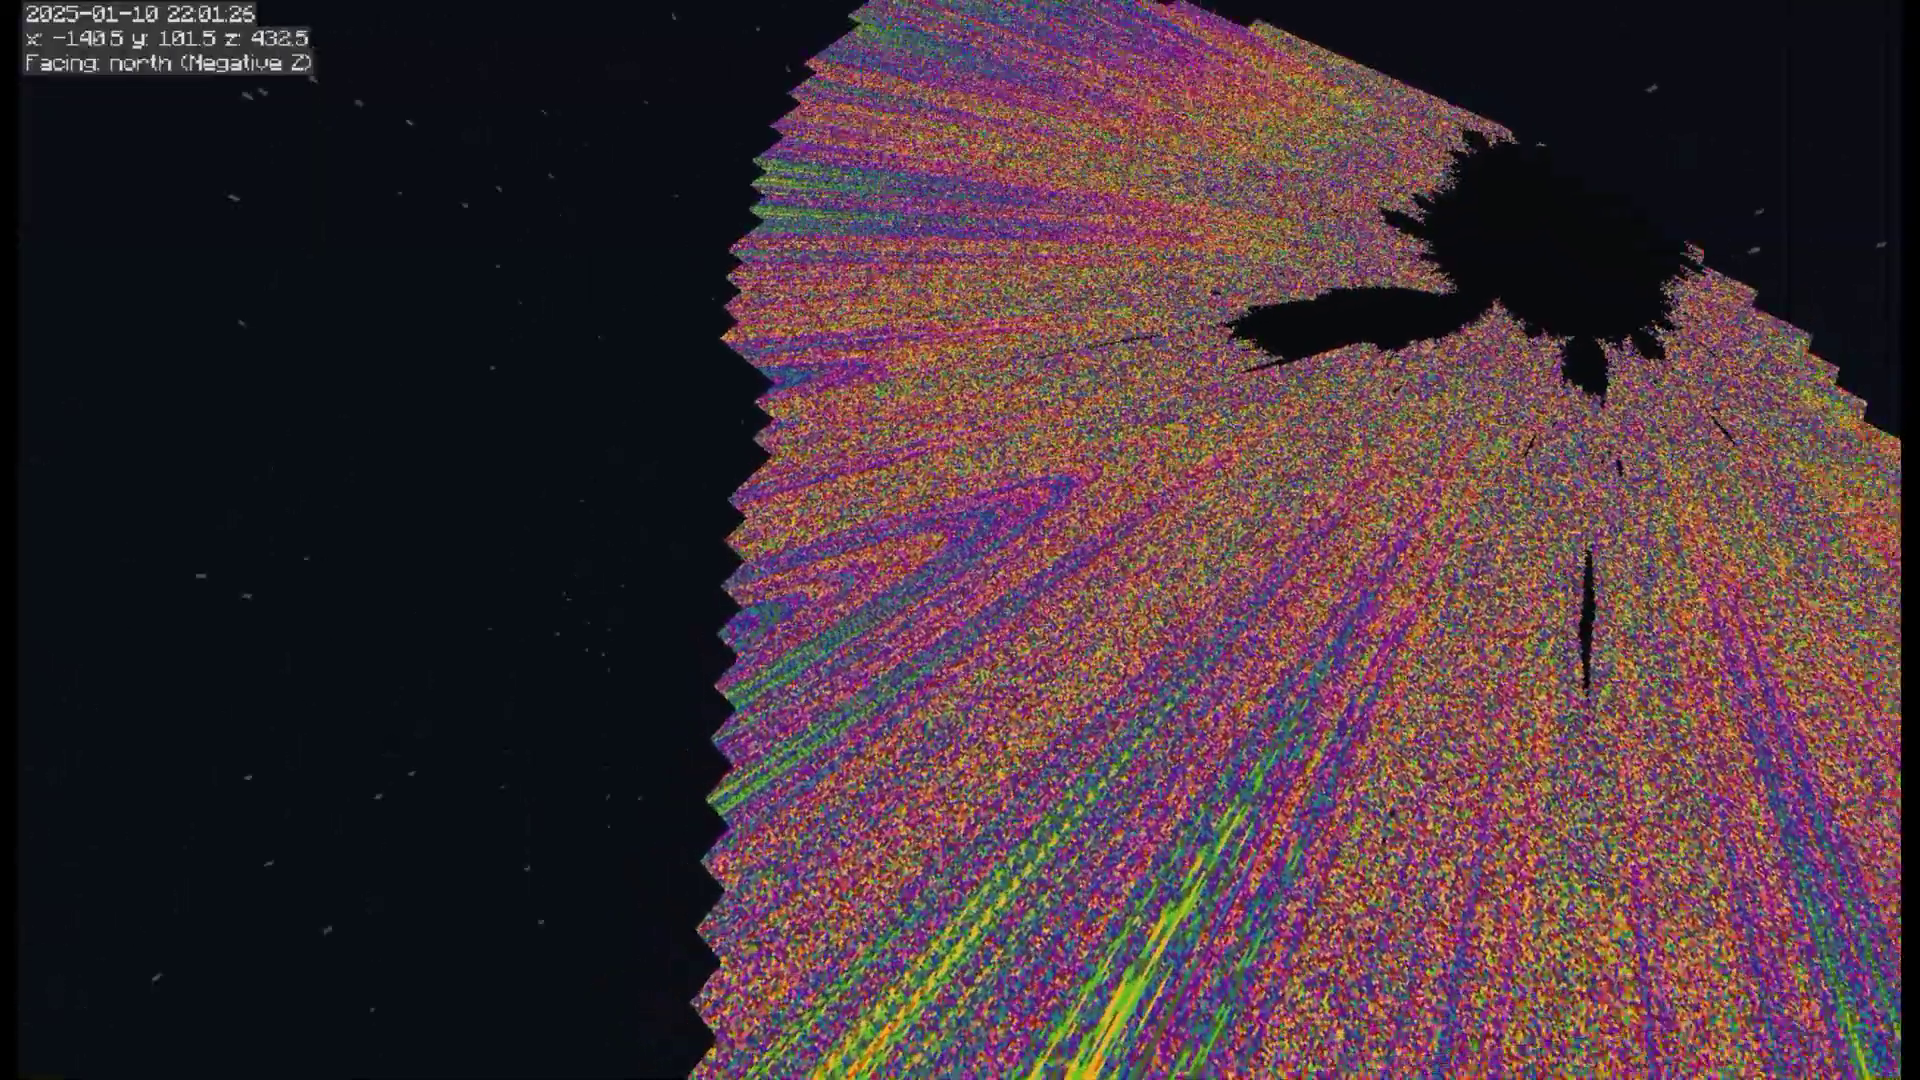
key(s)
key(a)
key(s)
key(a)
key(shift)
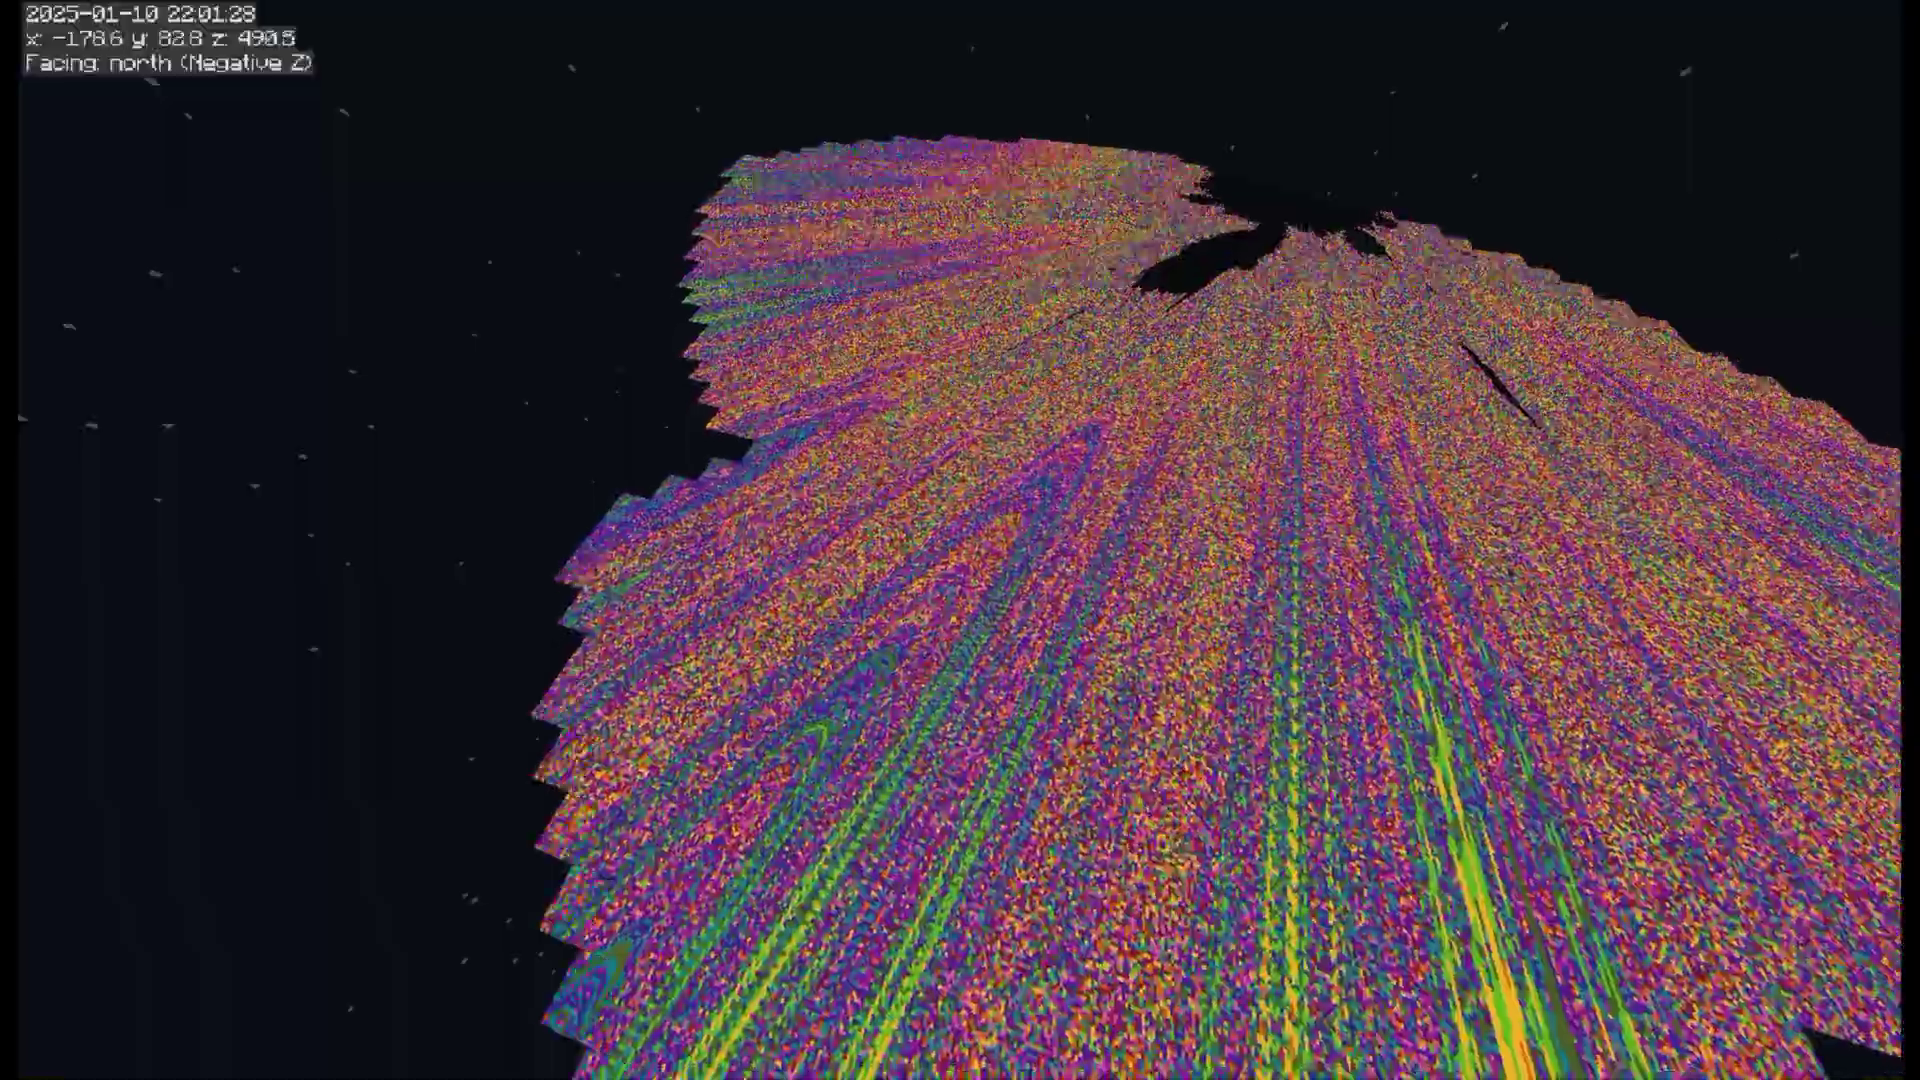
key(s)
key(a)
key(space)
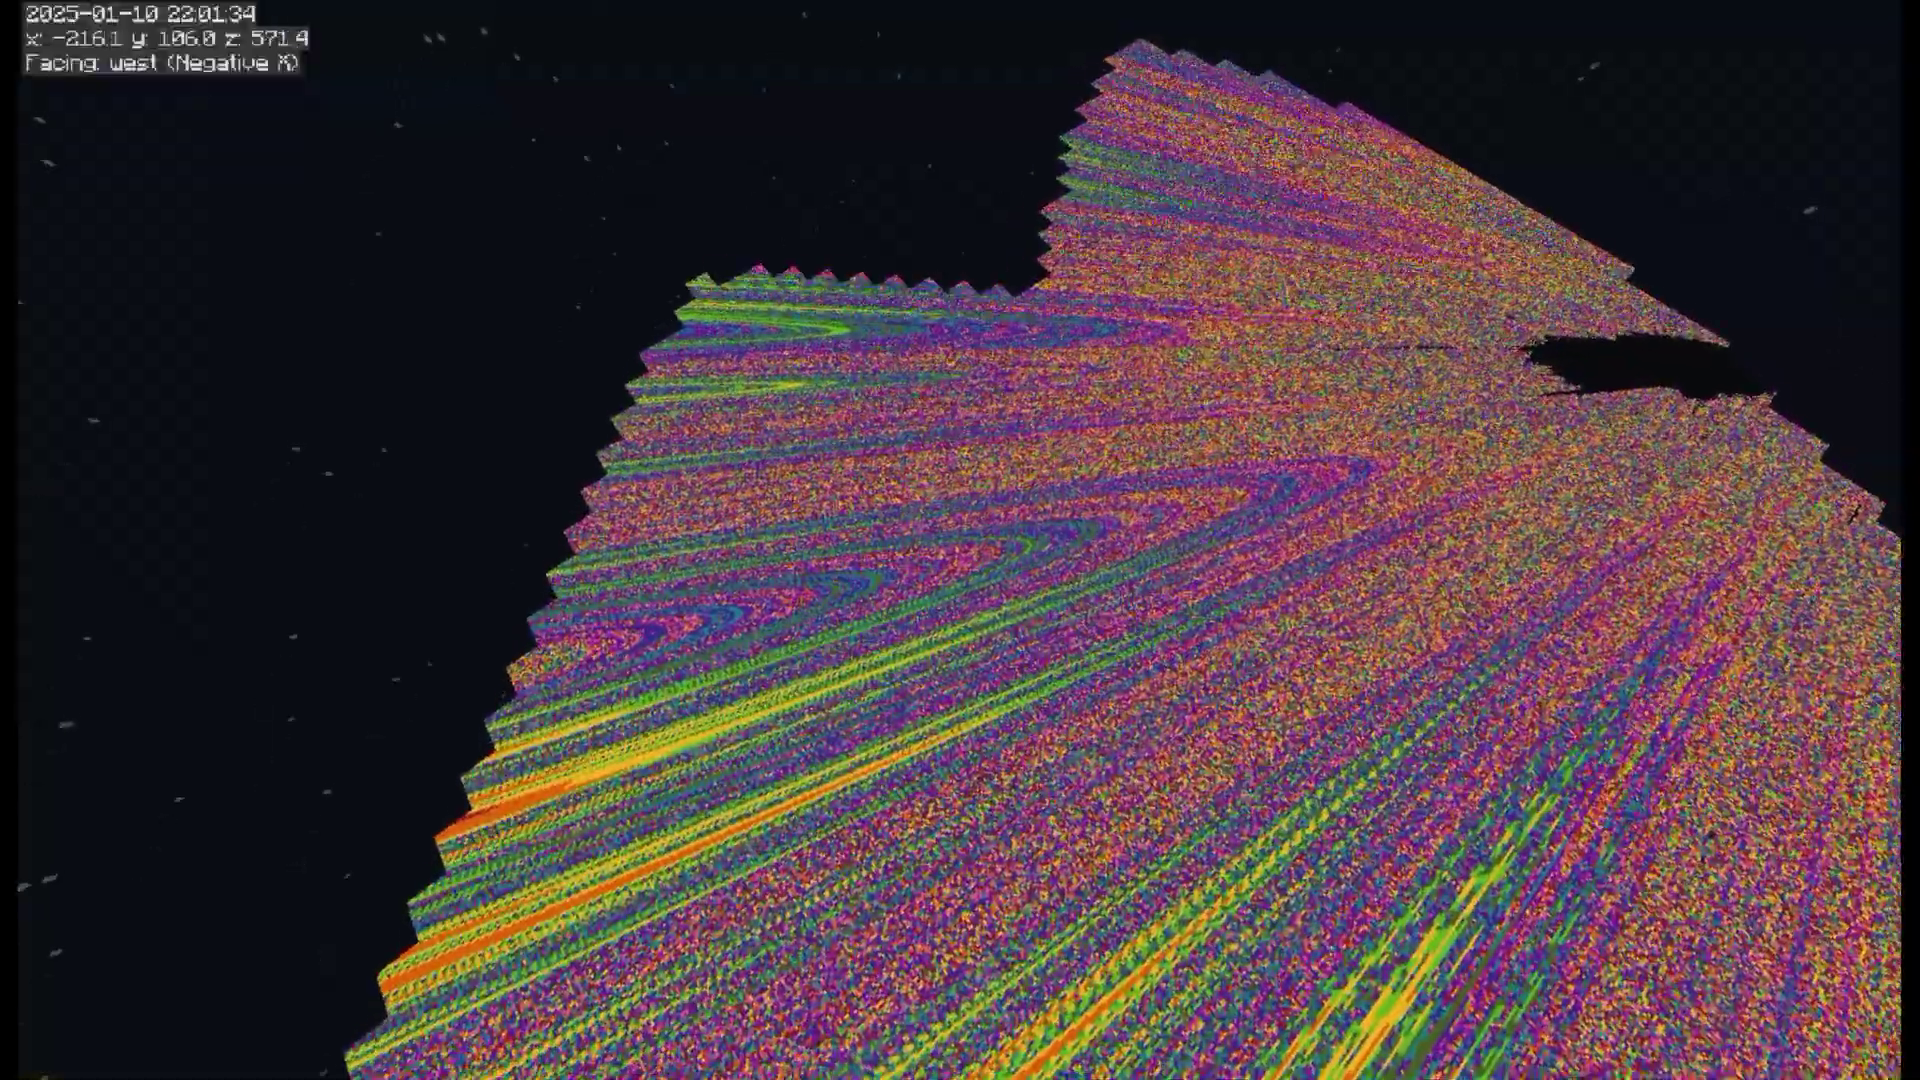
key(w)
key(a)
key(s)
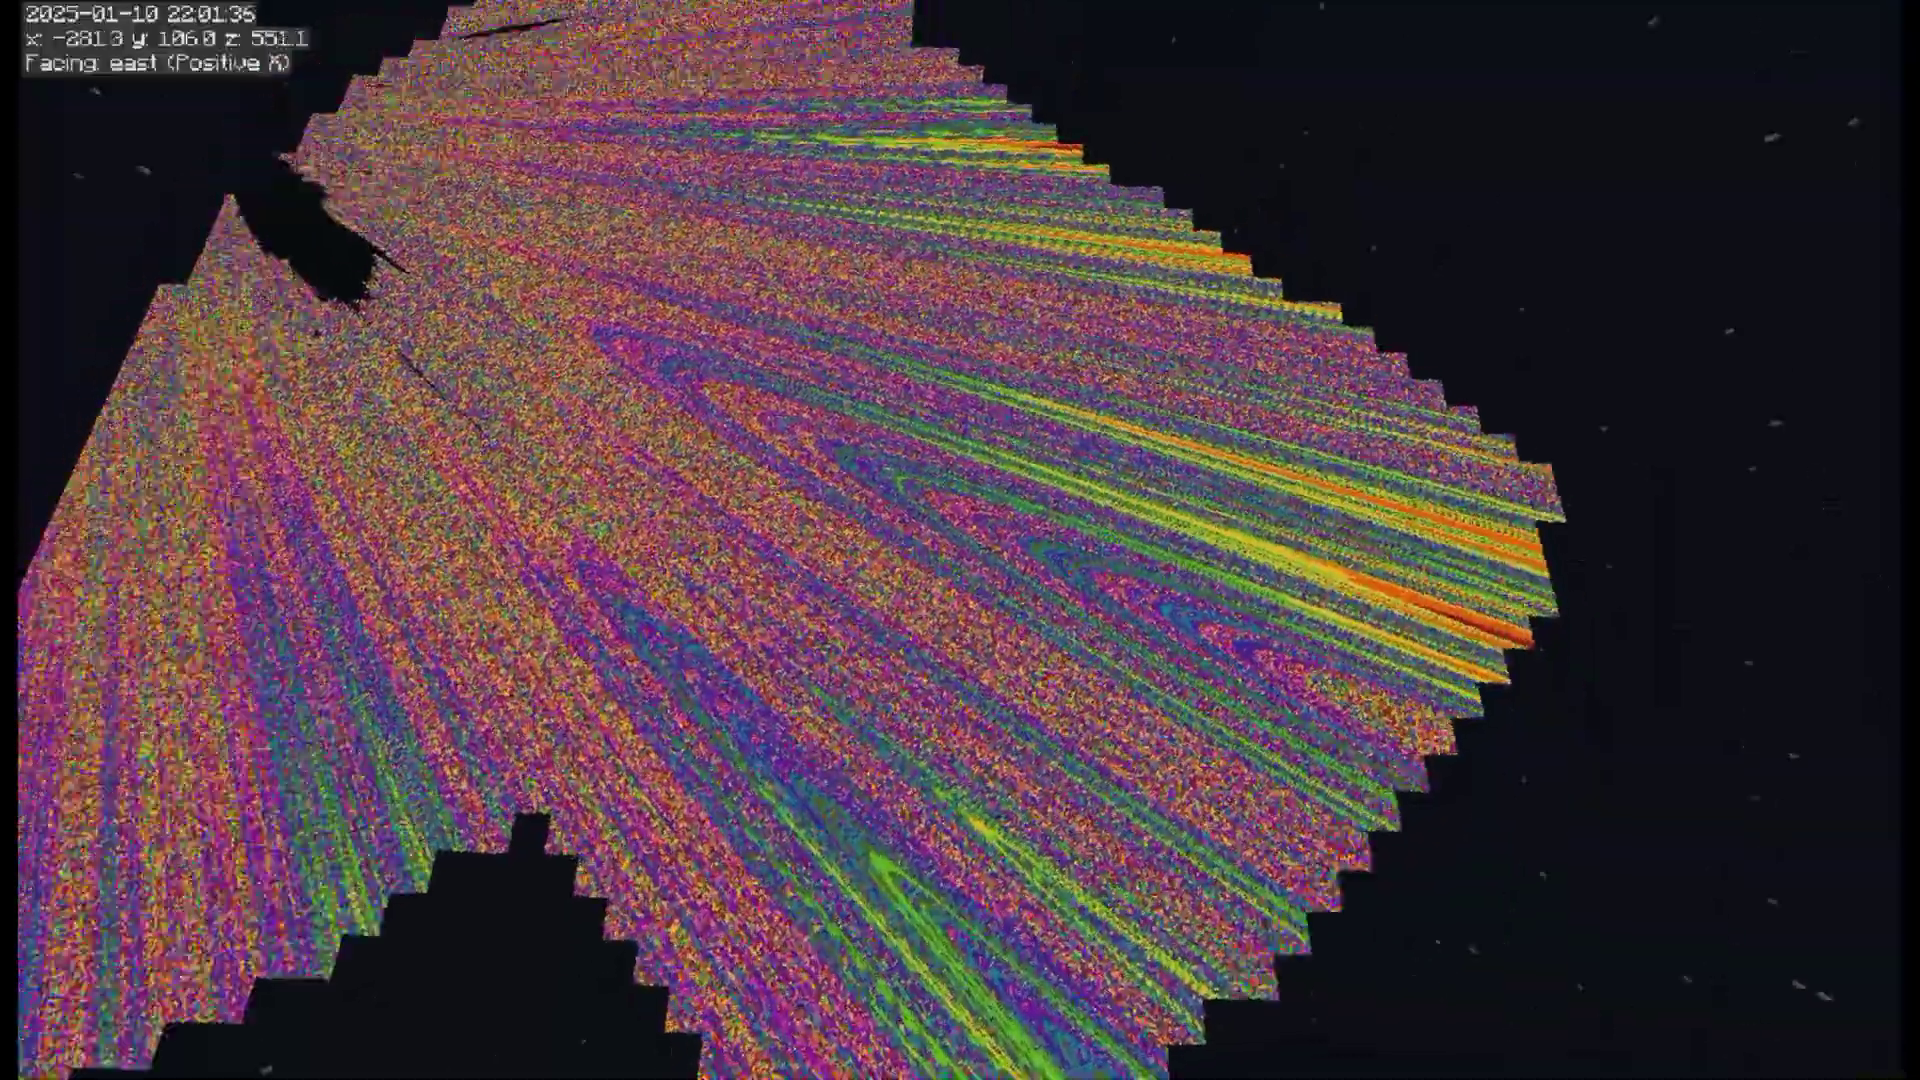
key(a)
key(space)
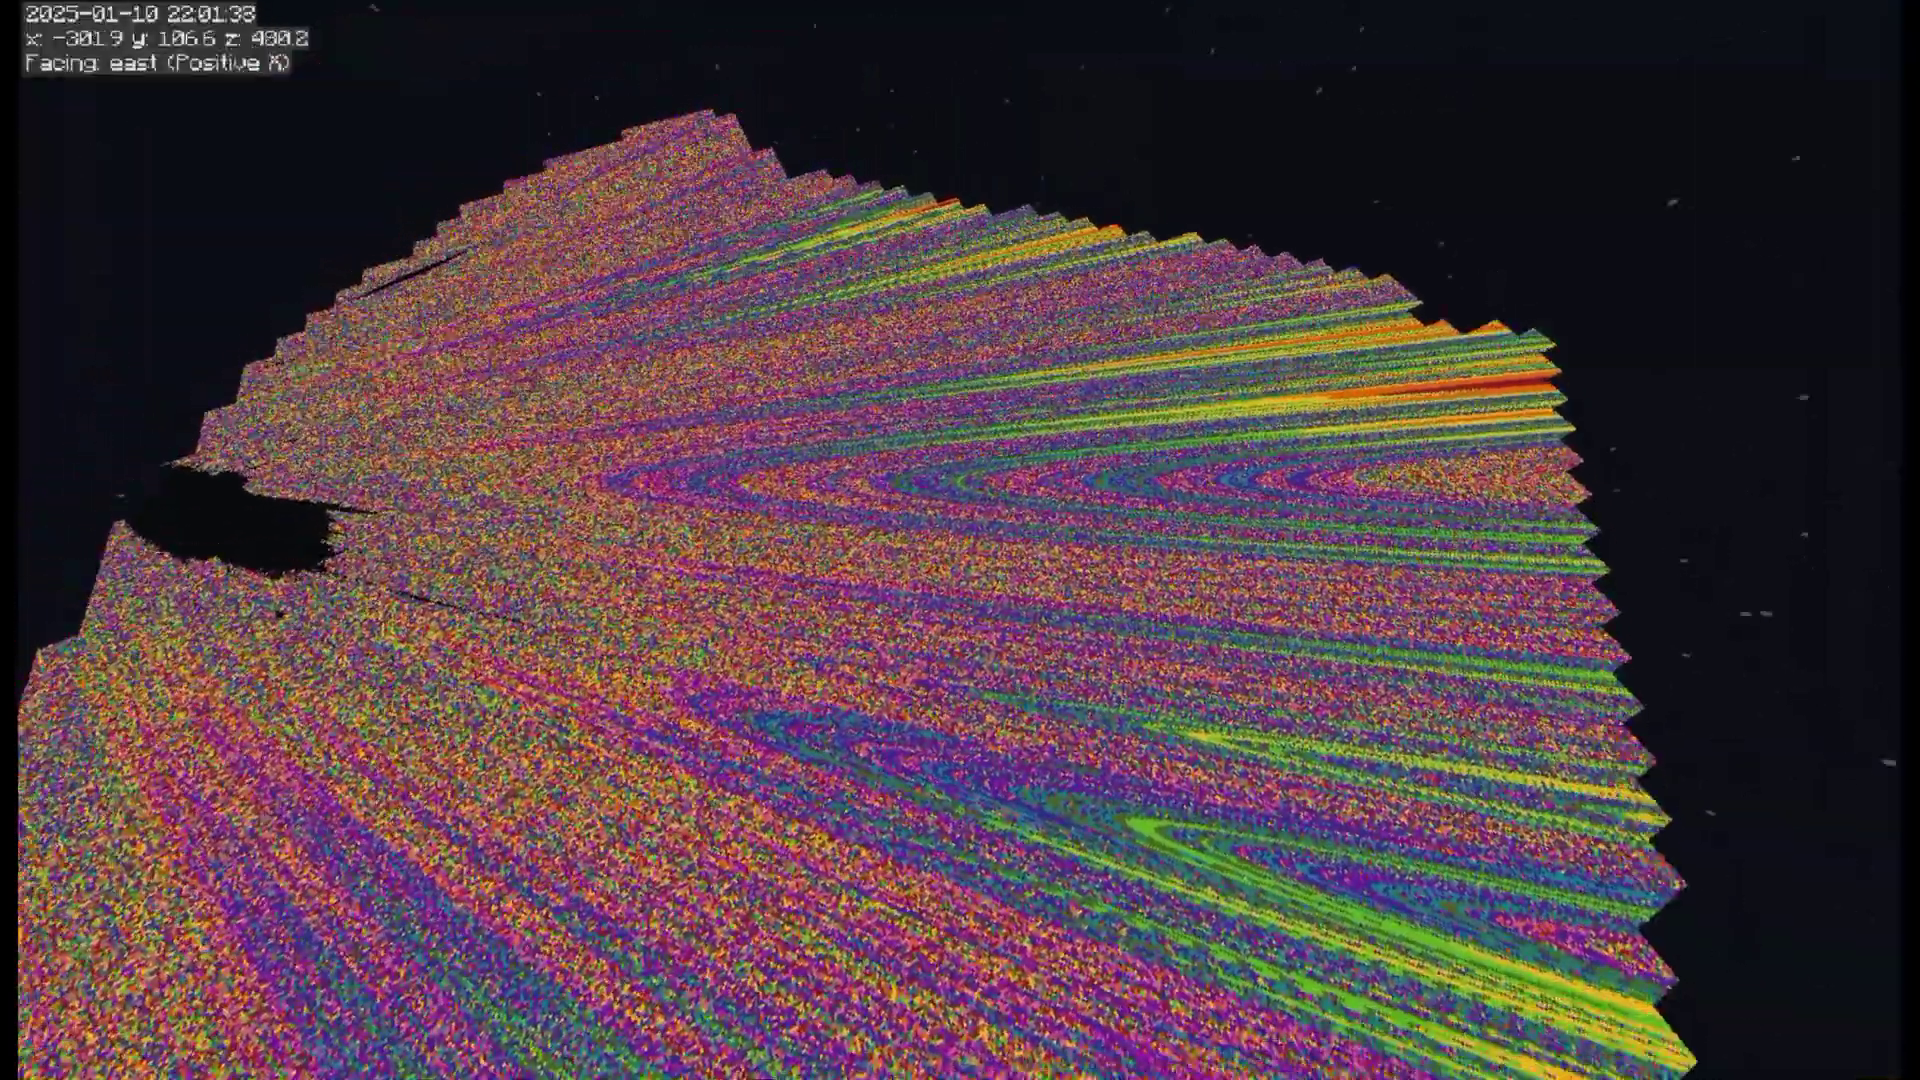
key(w)
key(a)
key(space)
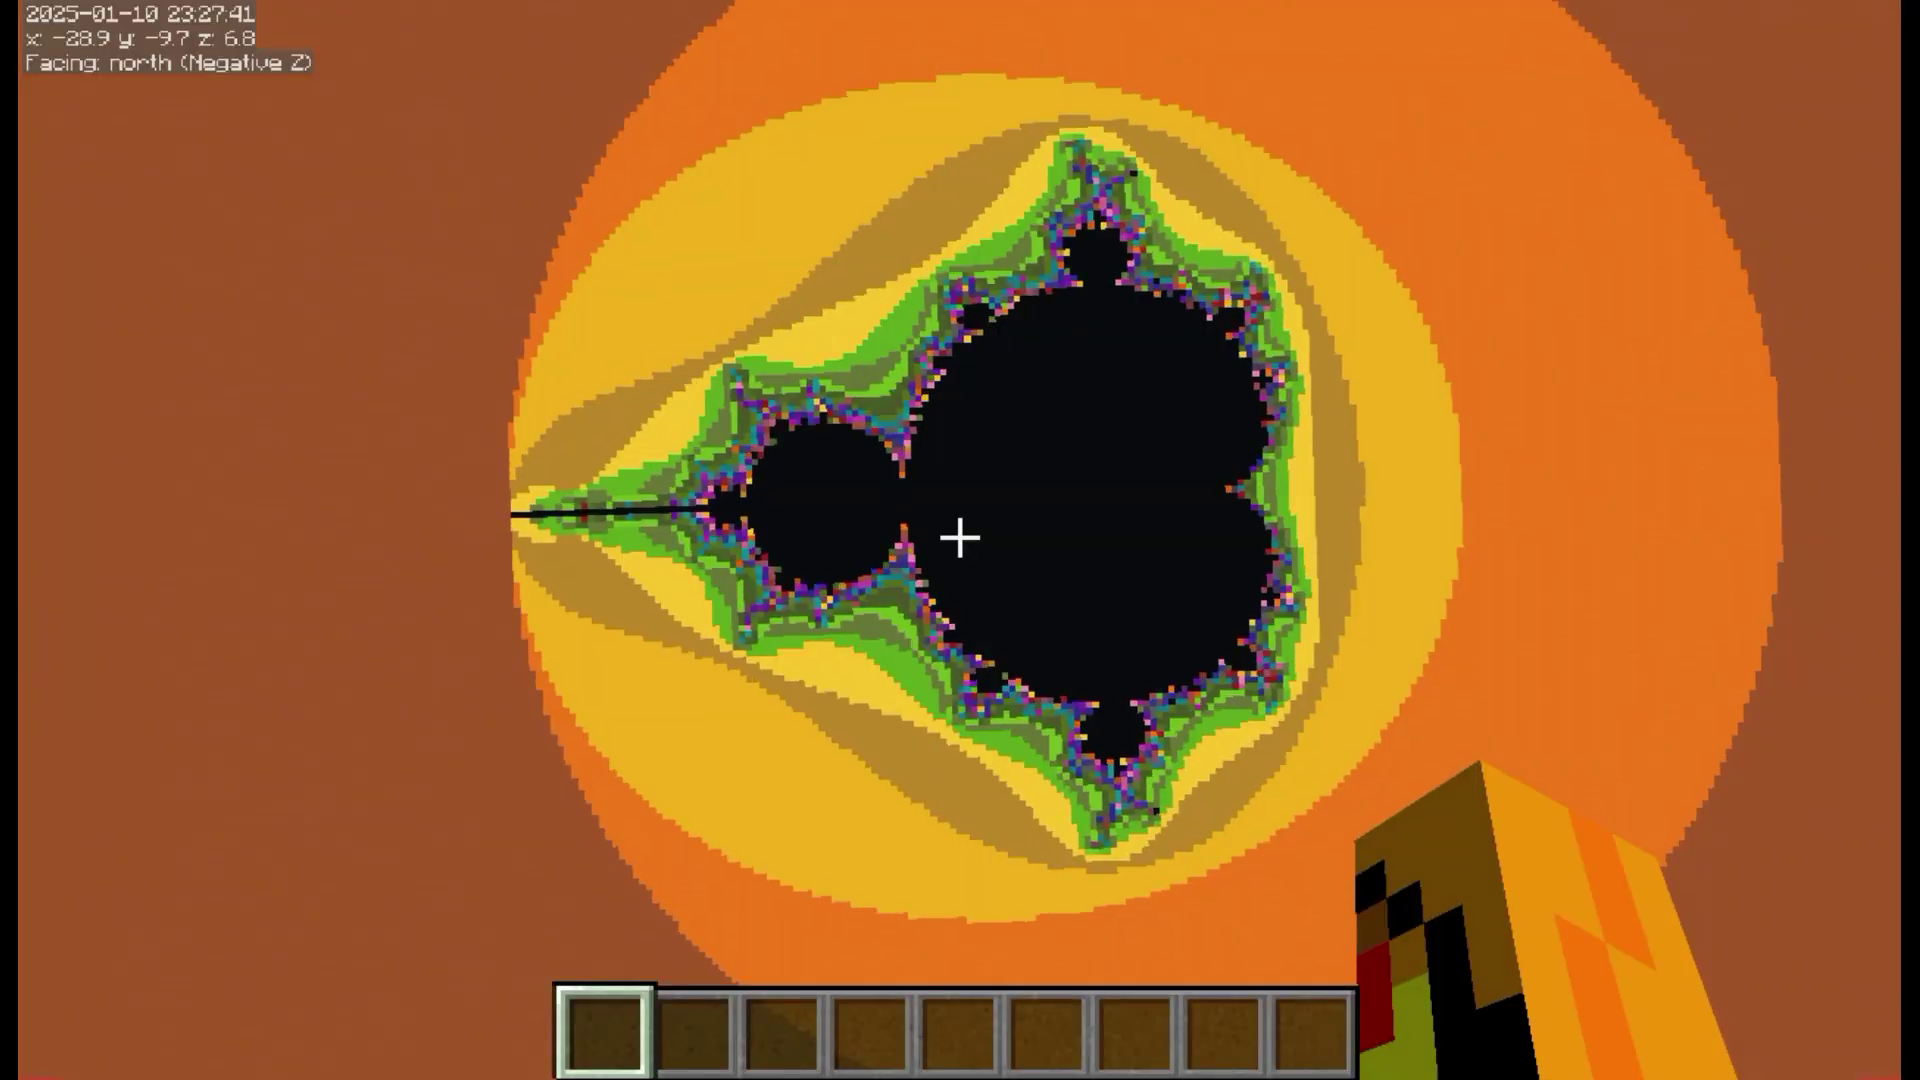
Set the FractalWorld fractal preset to 2d_custom_fractal.
key(d)
key(s)
key(space)
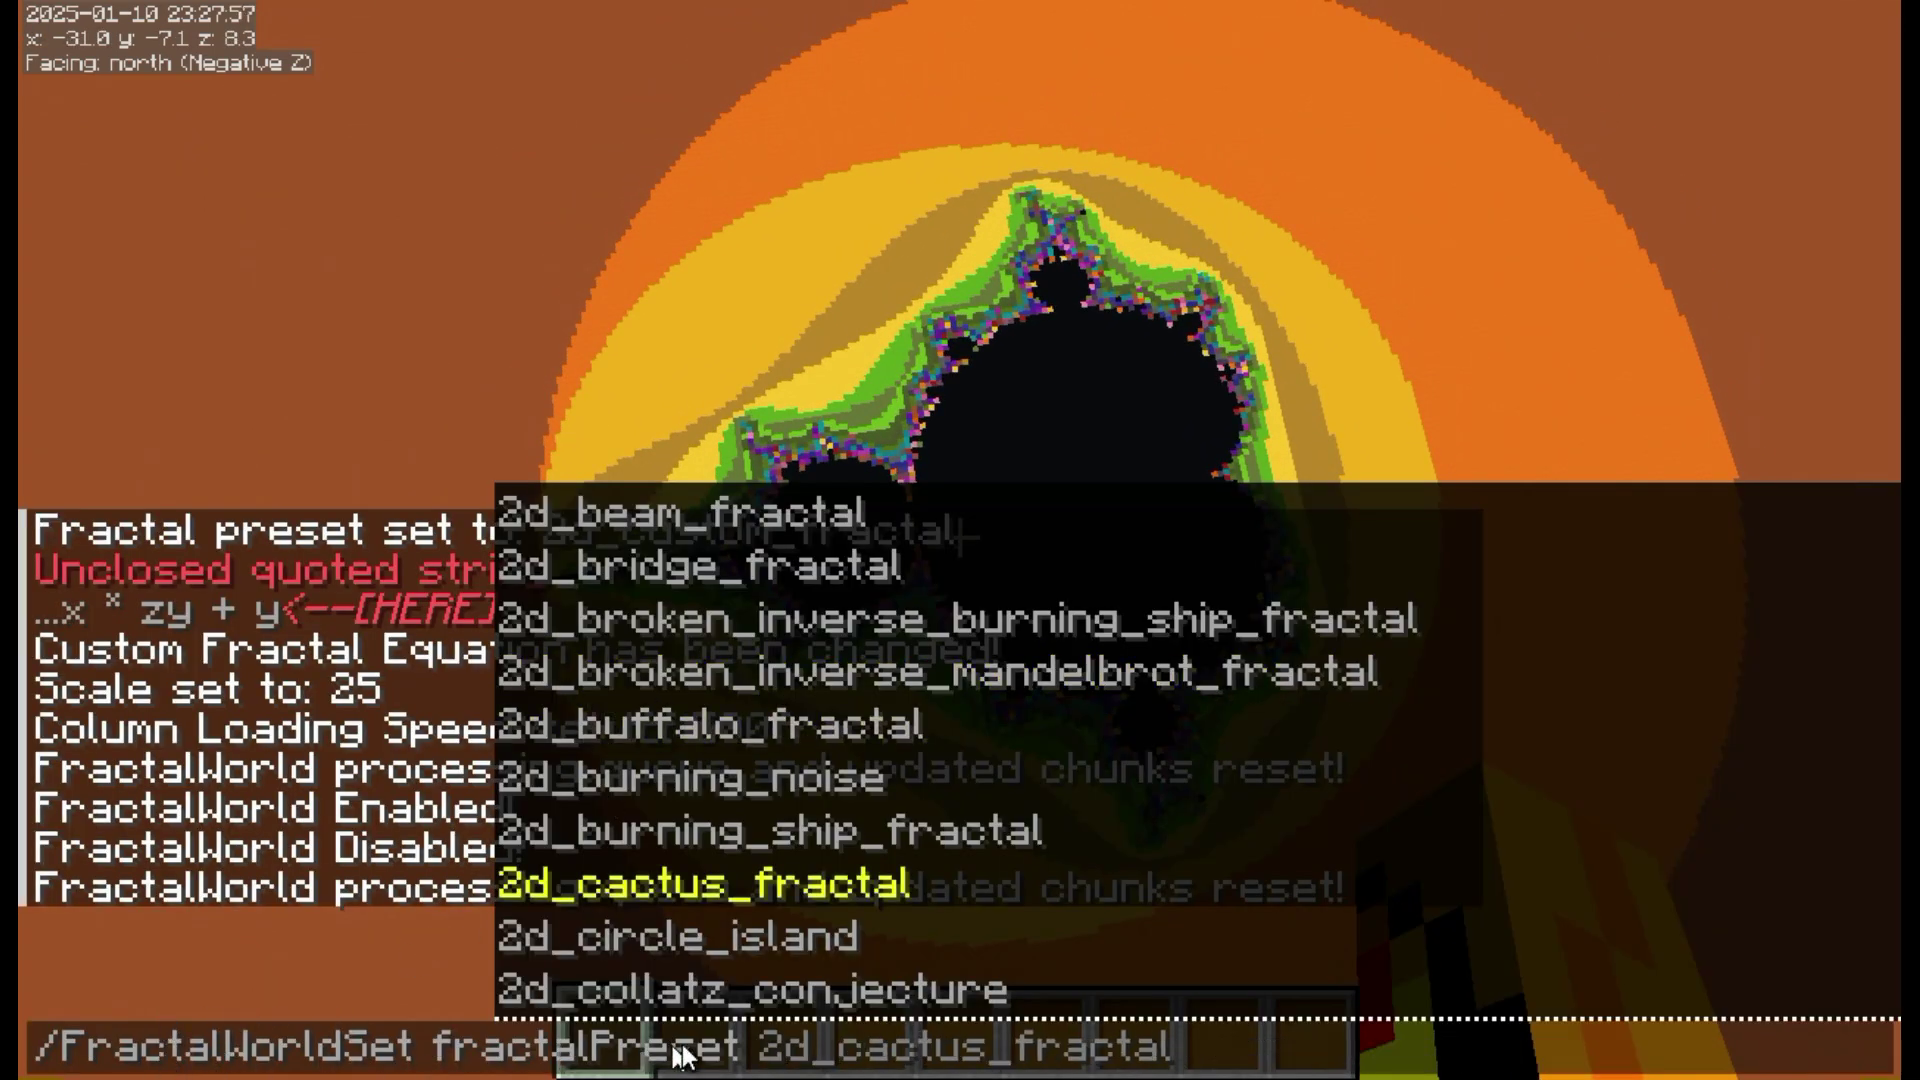
text(cus)
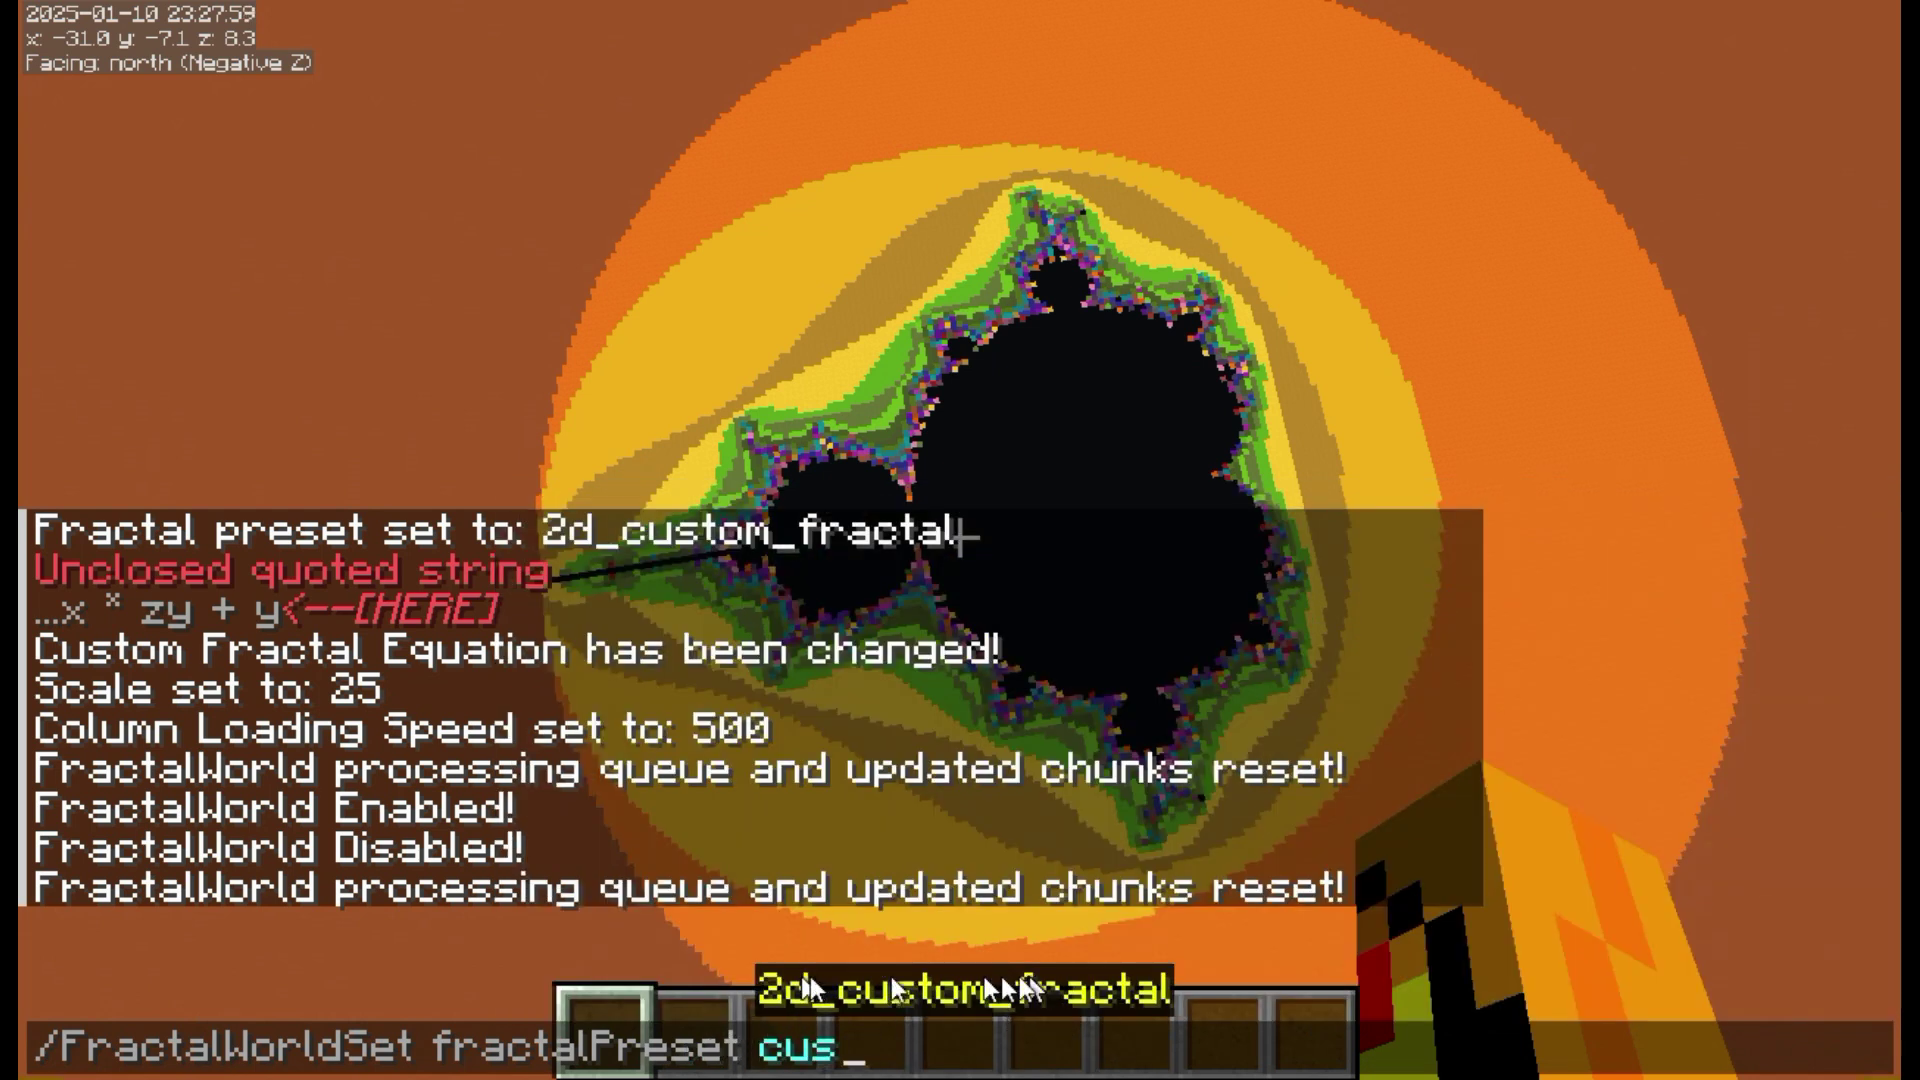
key(Tab)
key(Return)
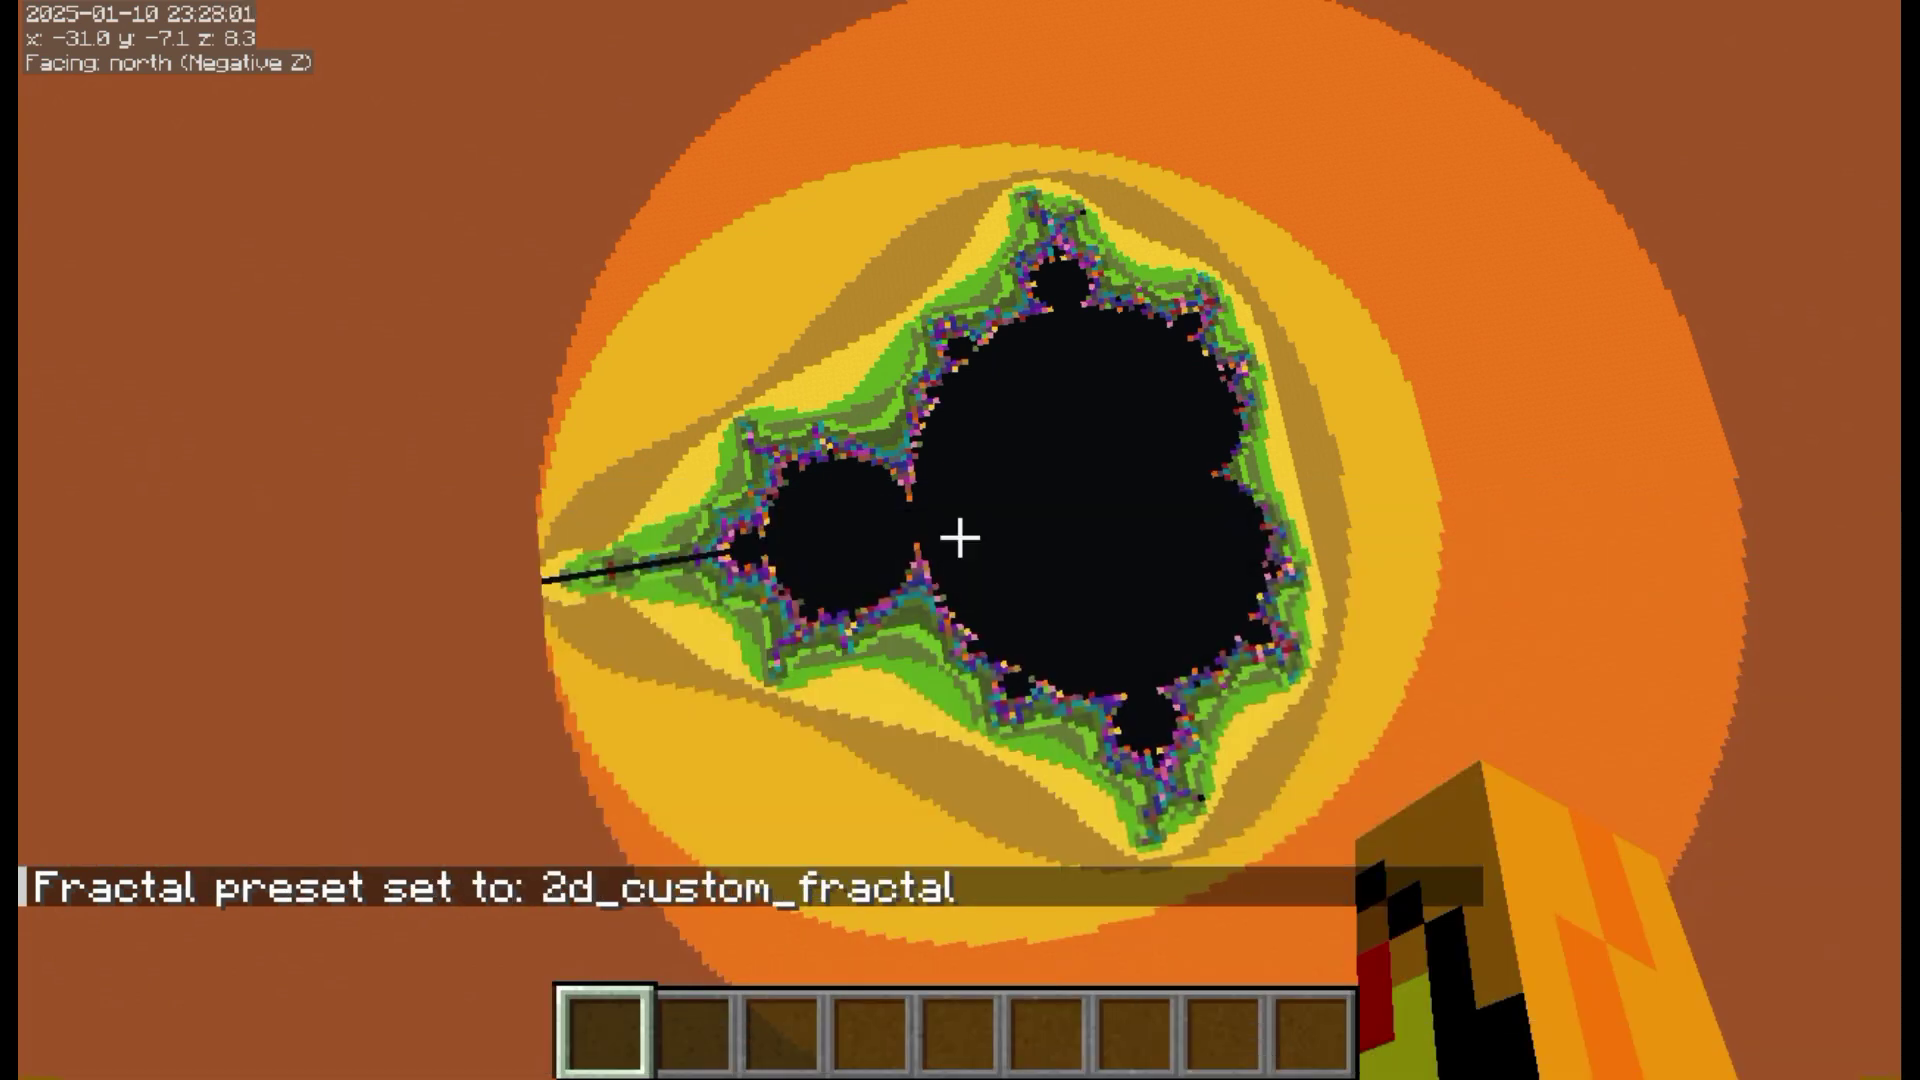
Set the custom fractal equation to "zx * zx - zy * zy + x" and "2 * zx * zy + y" with escape radius "4".
key(w)
key(shift)
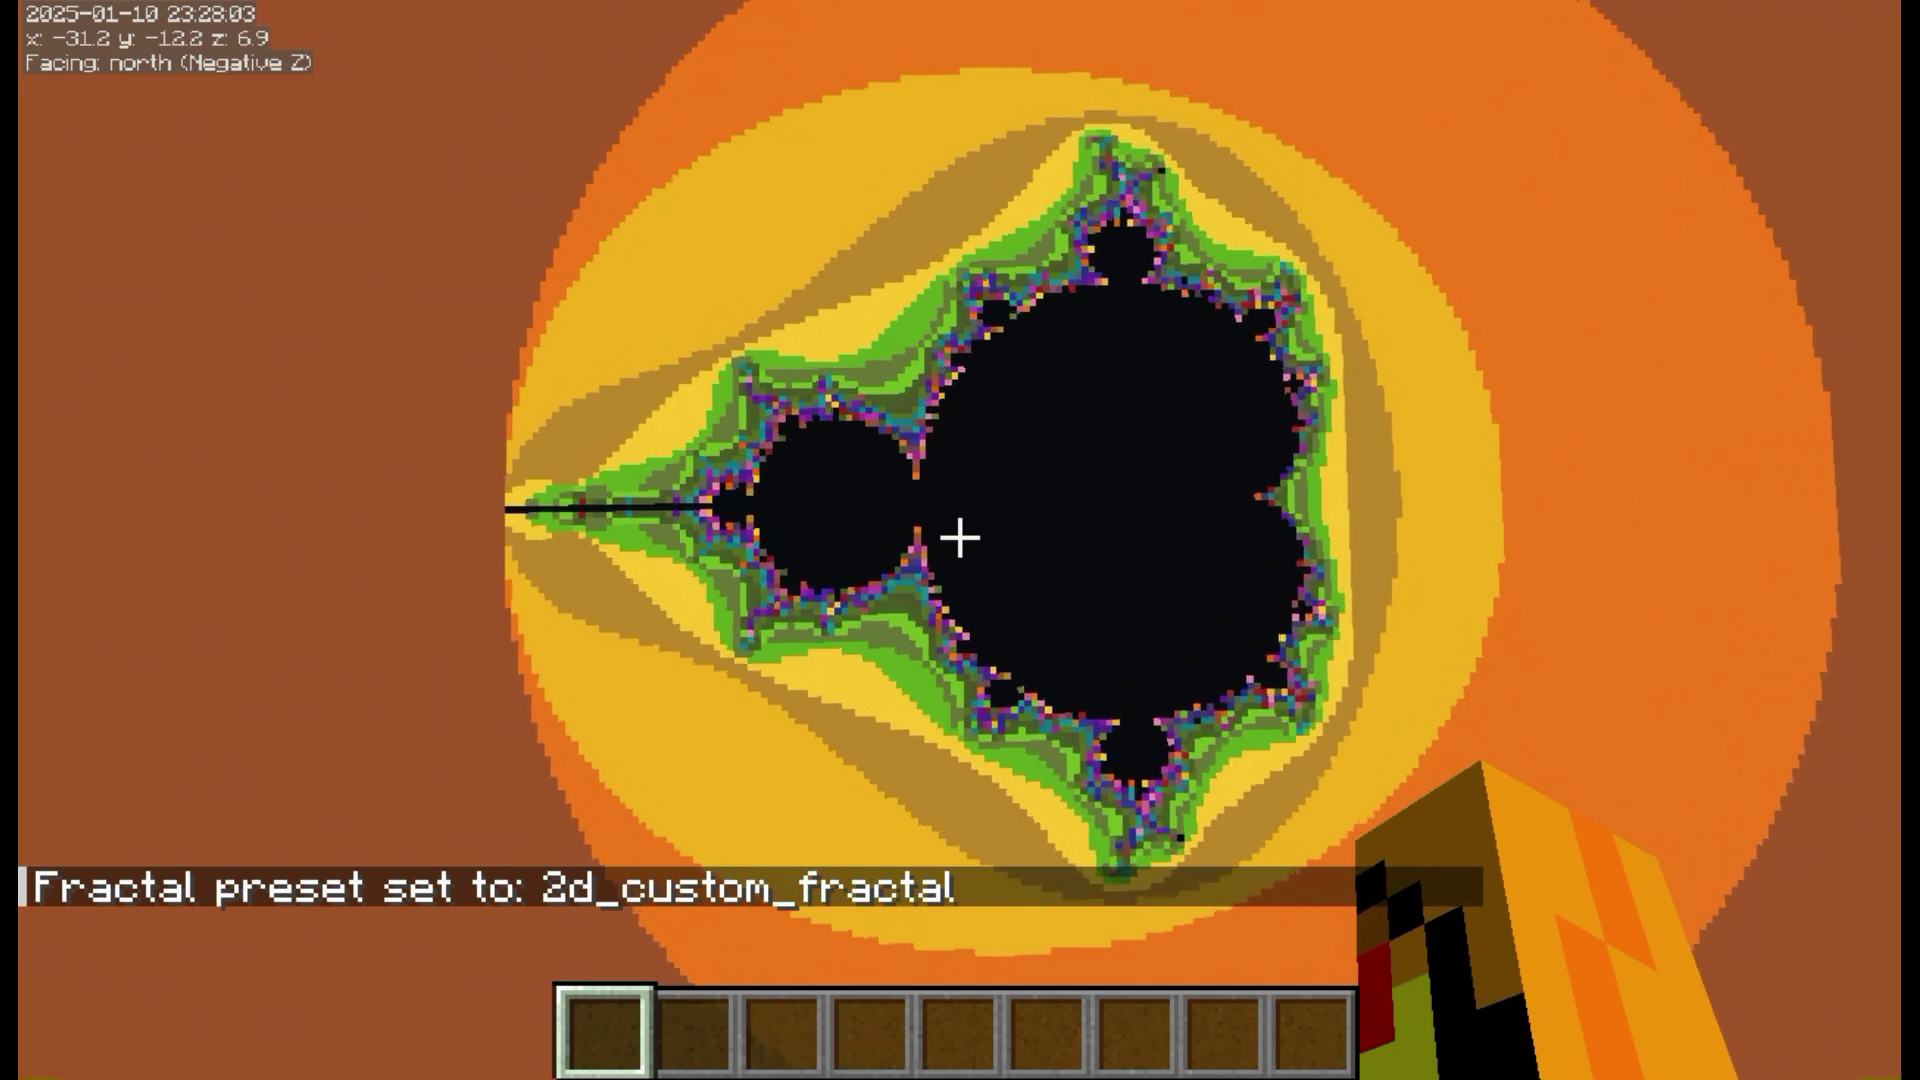
key(a)
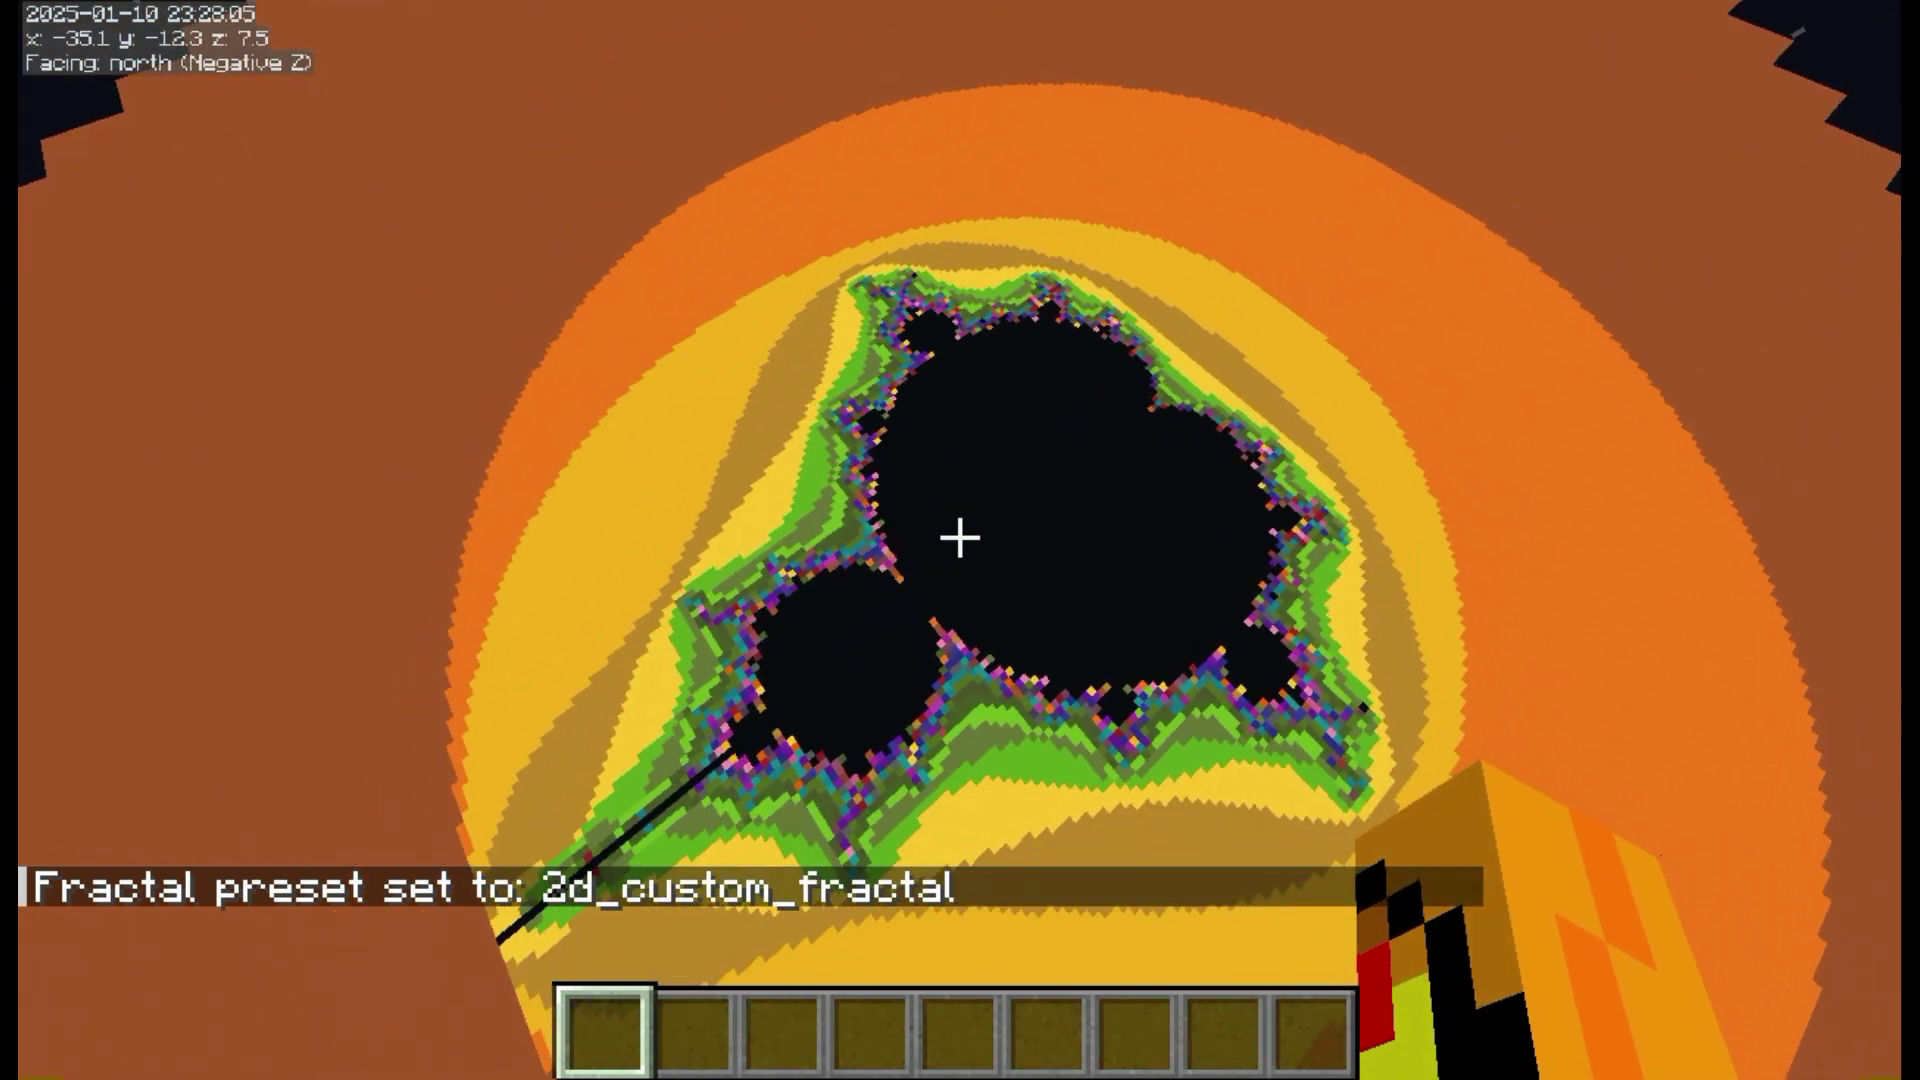
key(d)
key(w)
key(t)
key(Up)
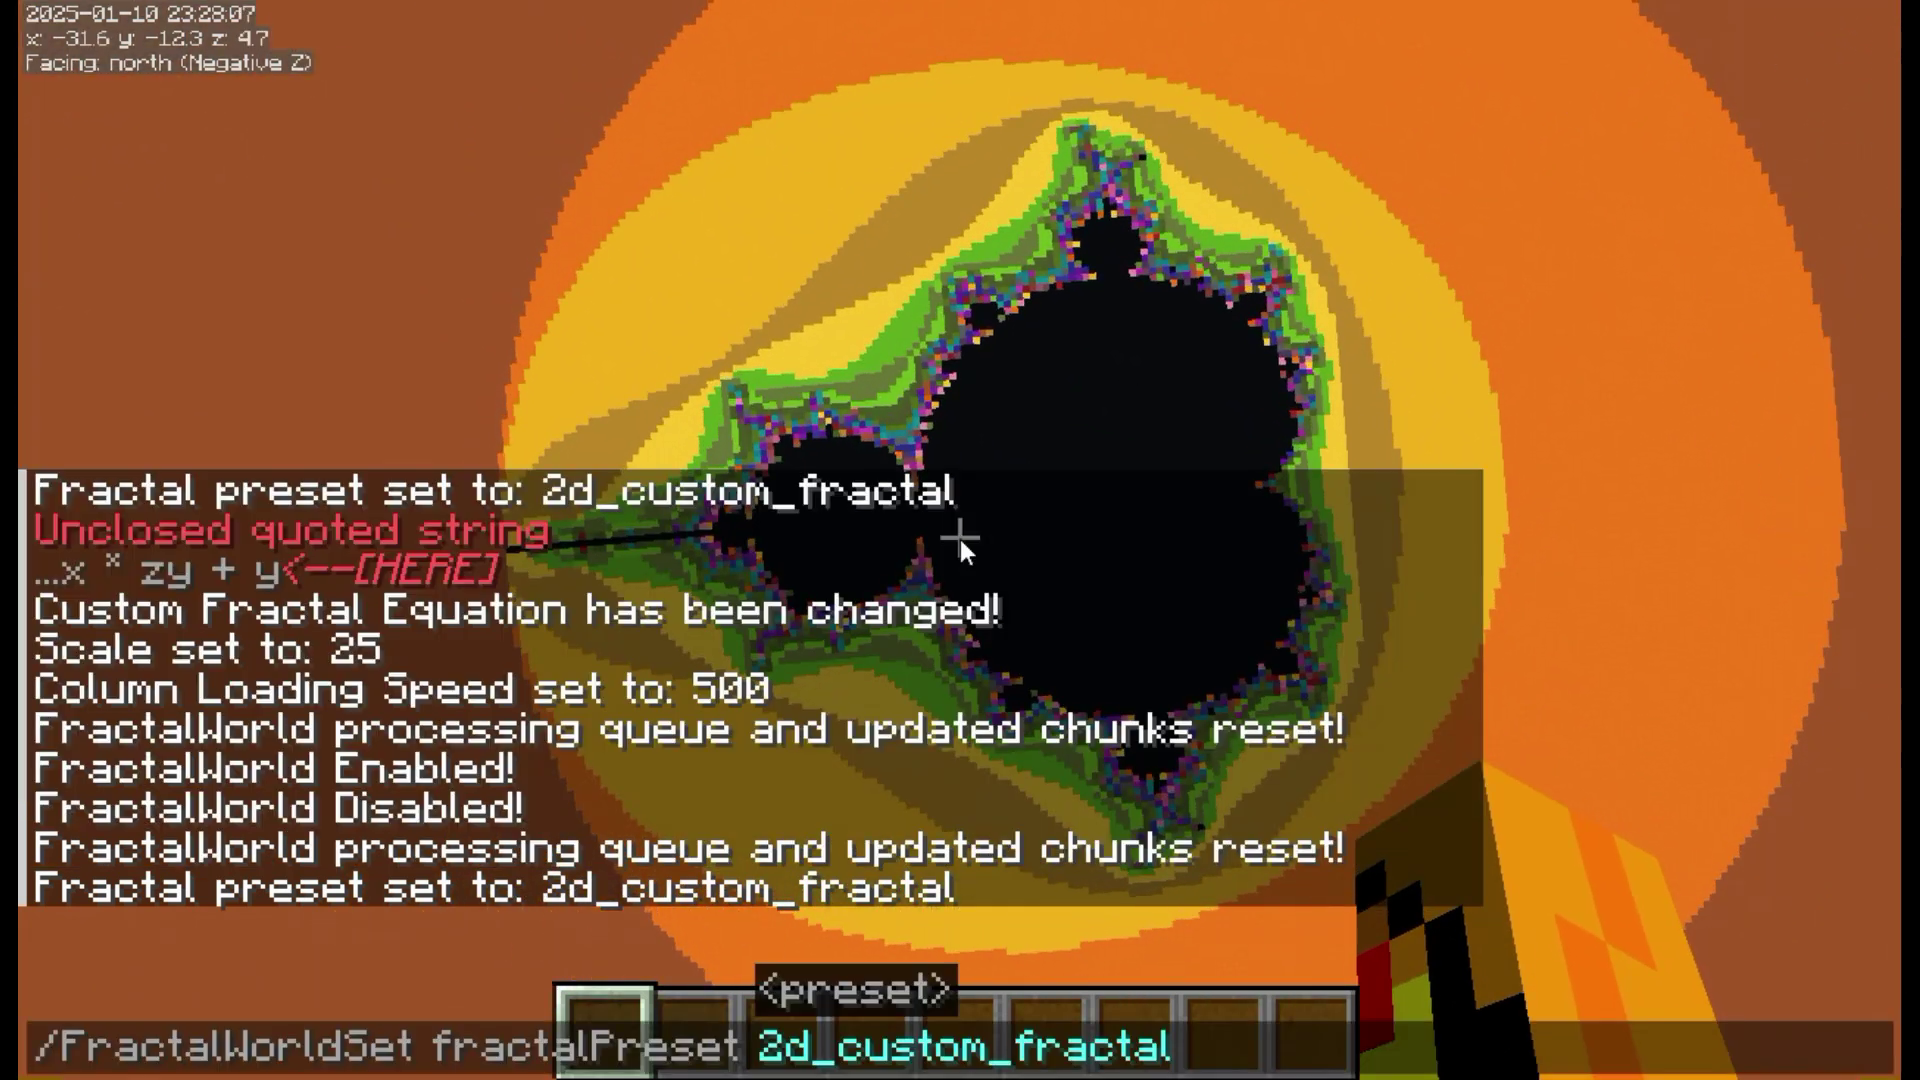
key(Up)
key(Up)
key(Up)
key(Up)
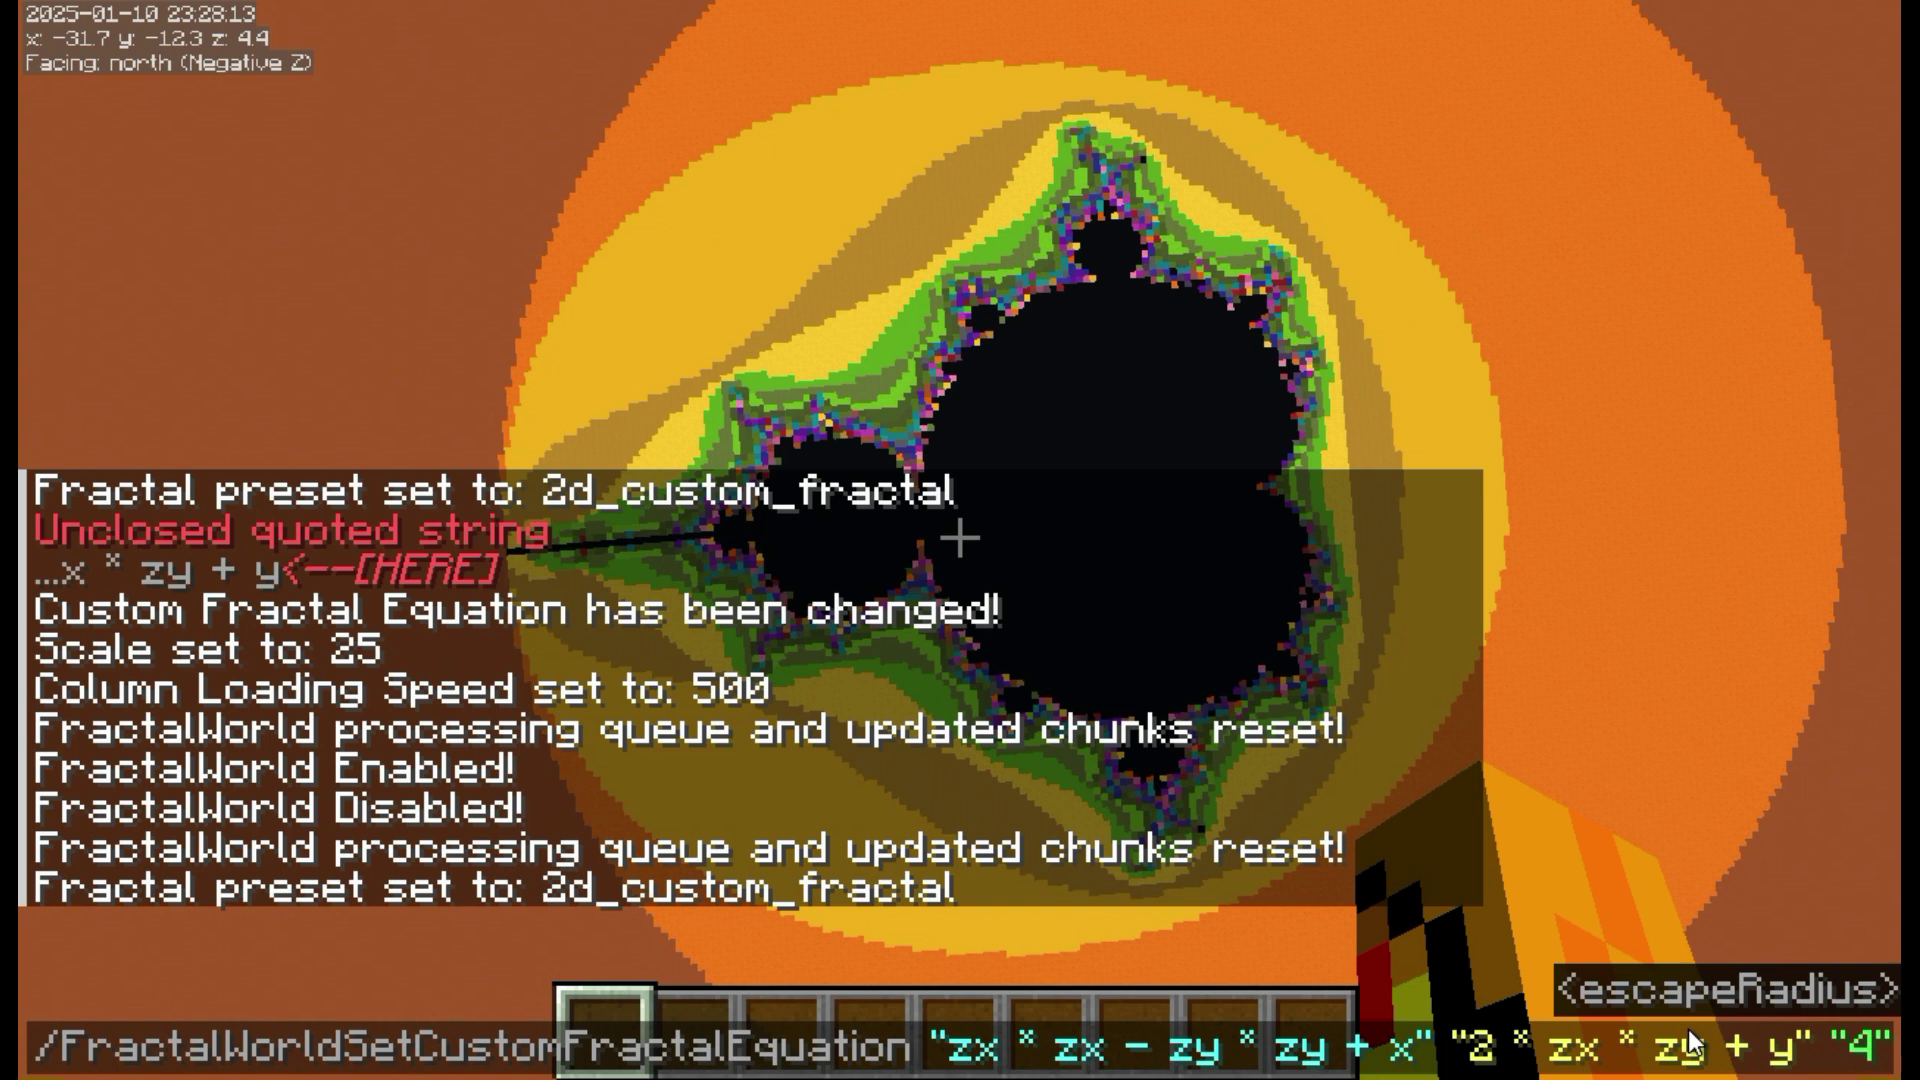
key(Return)
Reuse the custom equation command with escape radius "708" and coefficient 1.9 in the zy formula.
key(t)
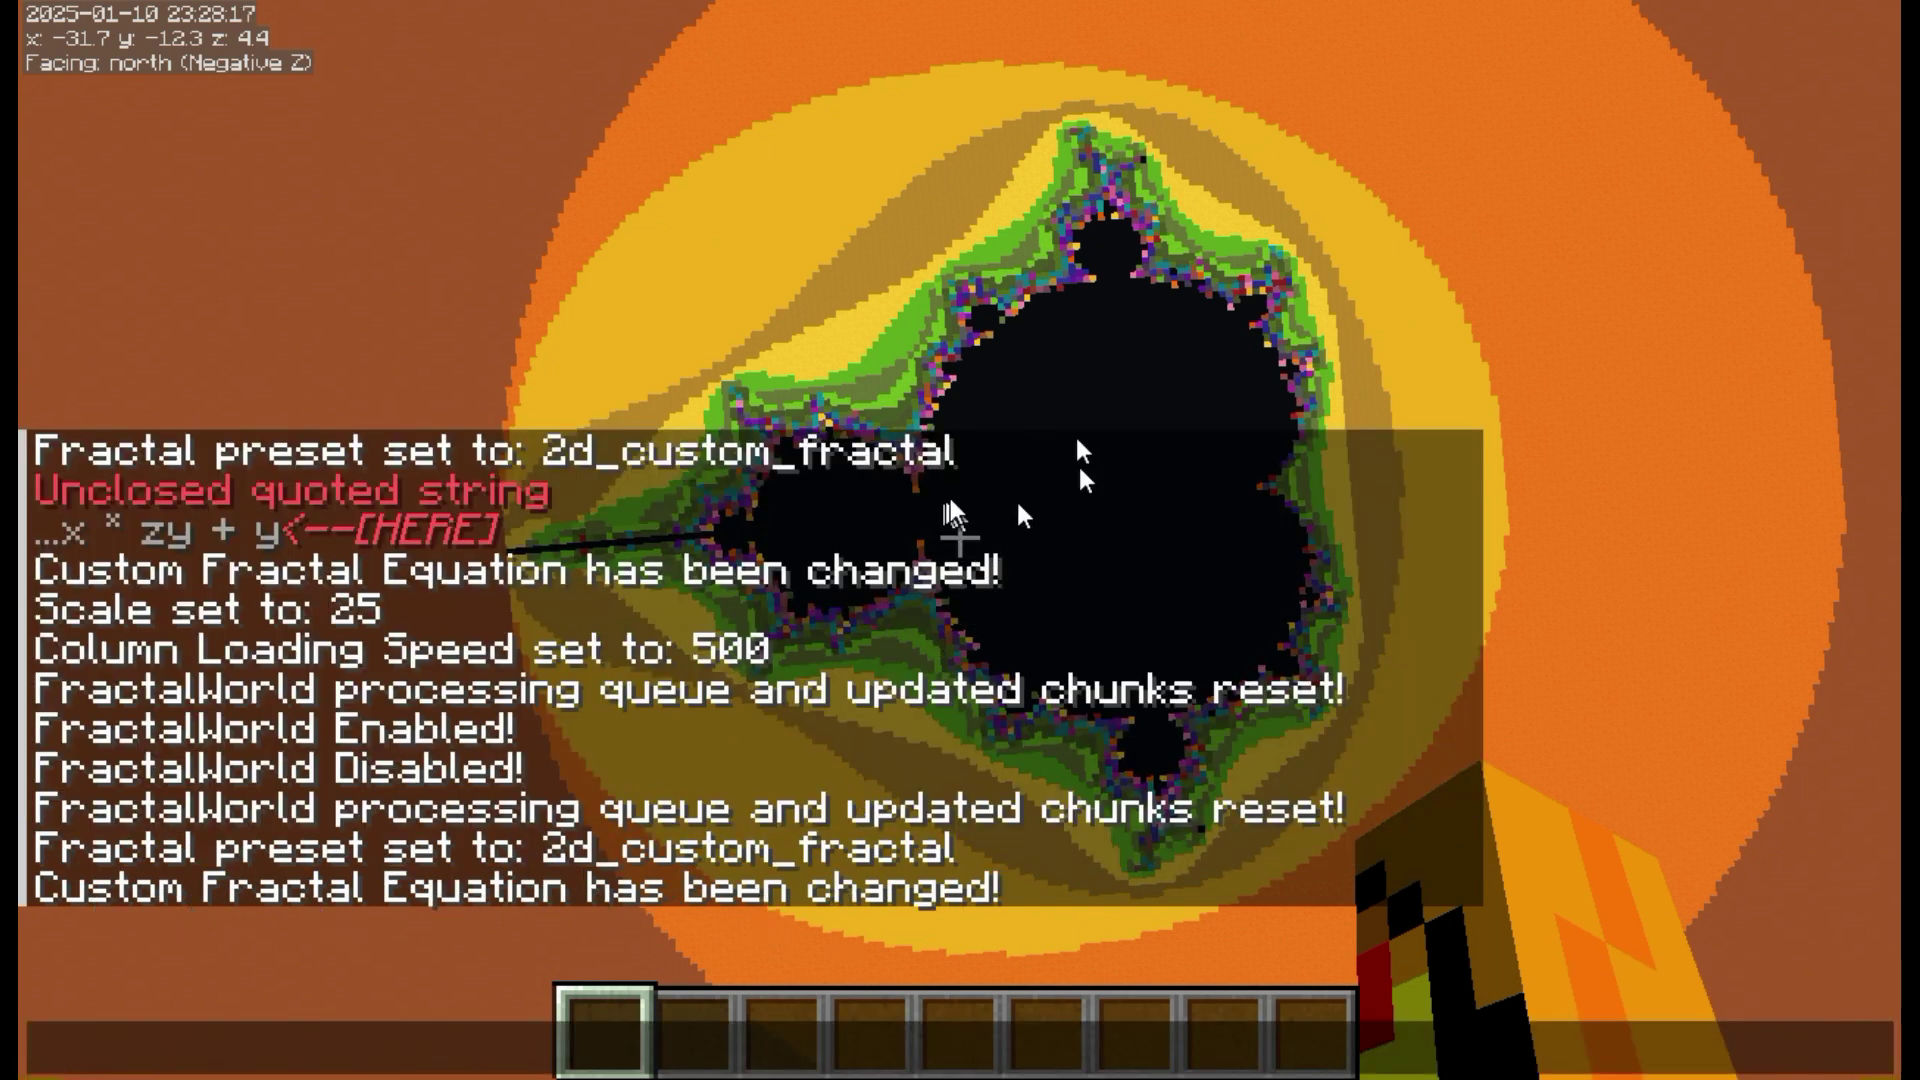
key(Up)
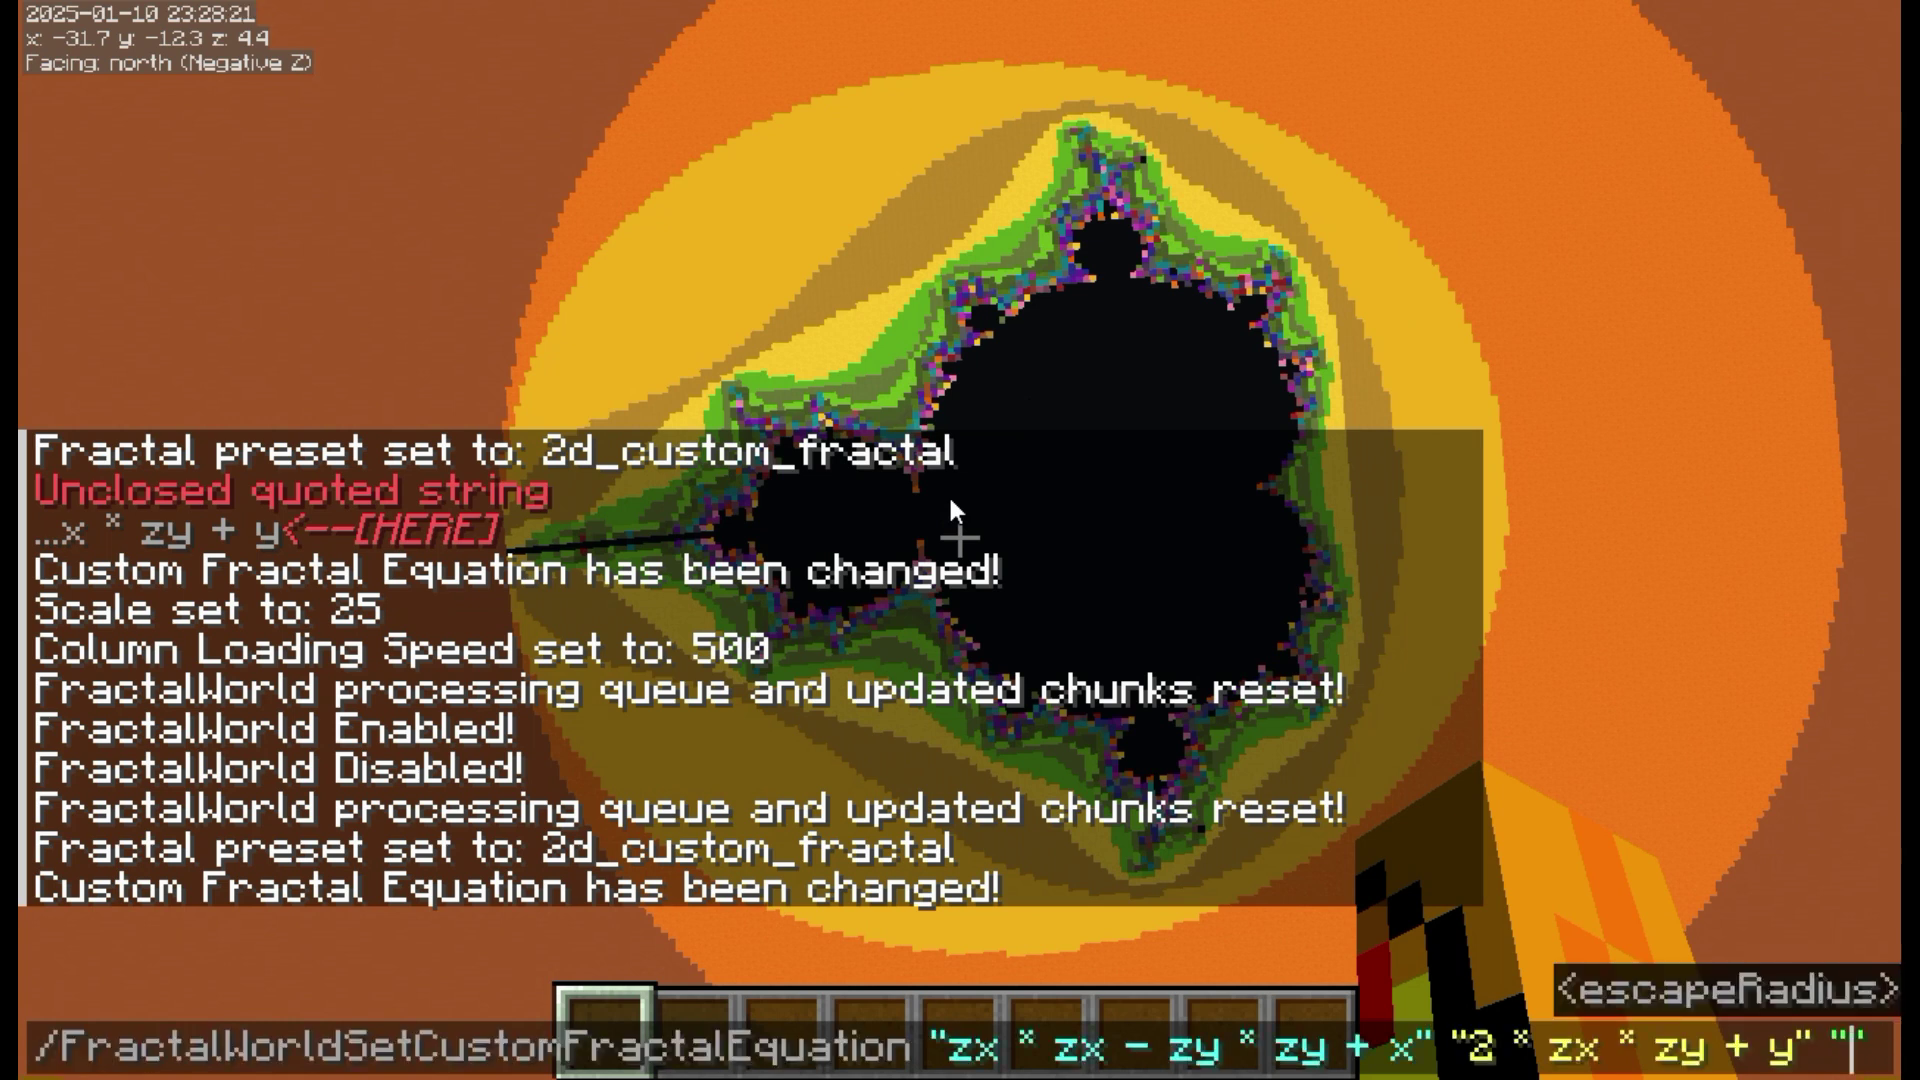
text(708)
key(Left)
key(Left)
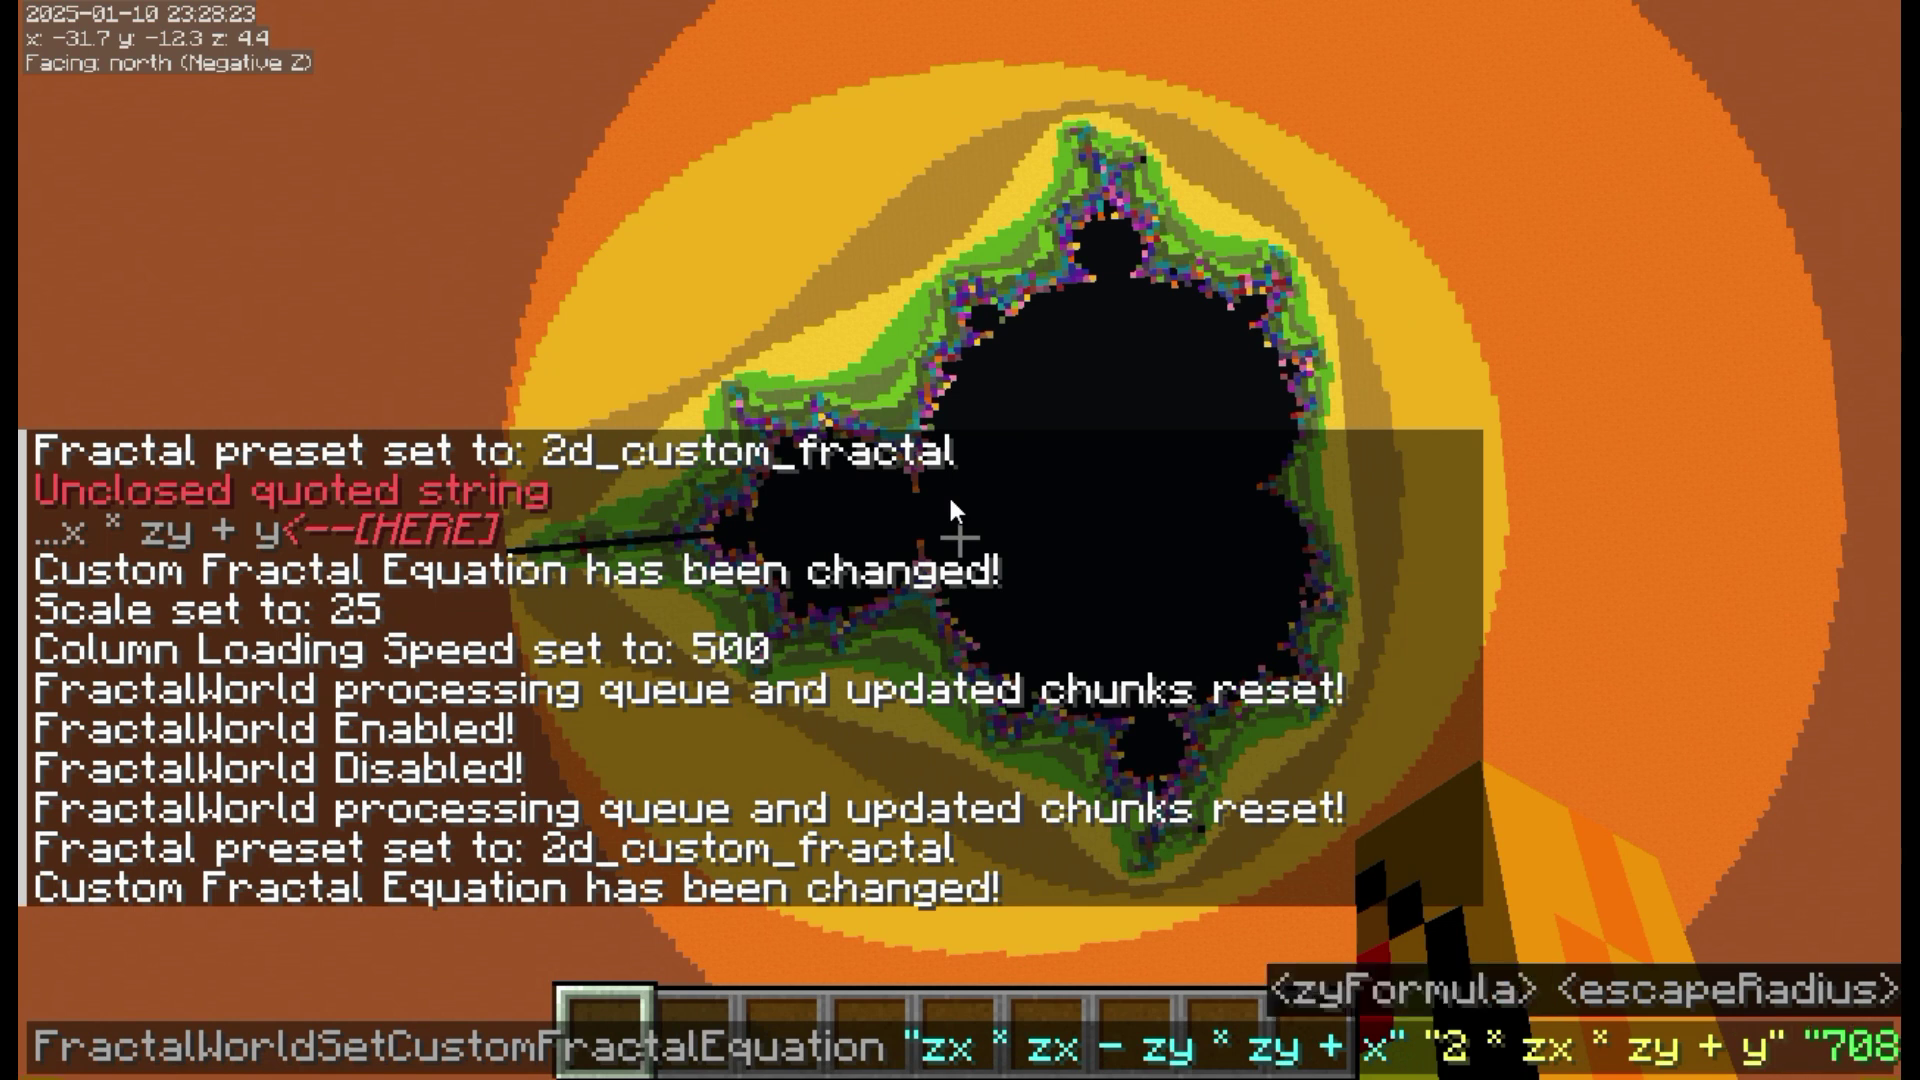
key(BackSpace)
text(1.9)
Change the zx formula to "zx * zx - zx * zy + x" and apply the custom fractal equation.
key(Left)
key(Left)
key(Left)
key(Left)
key(Left)
key(Left)
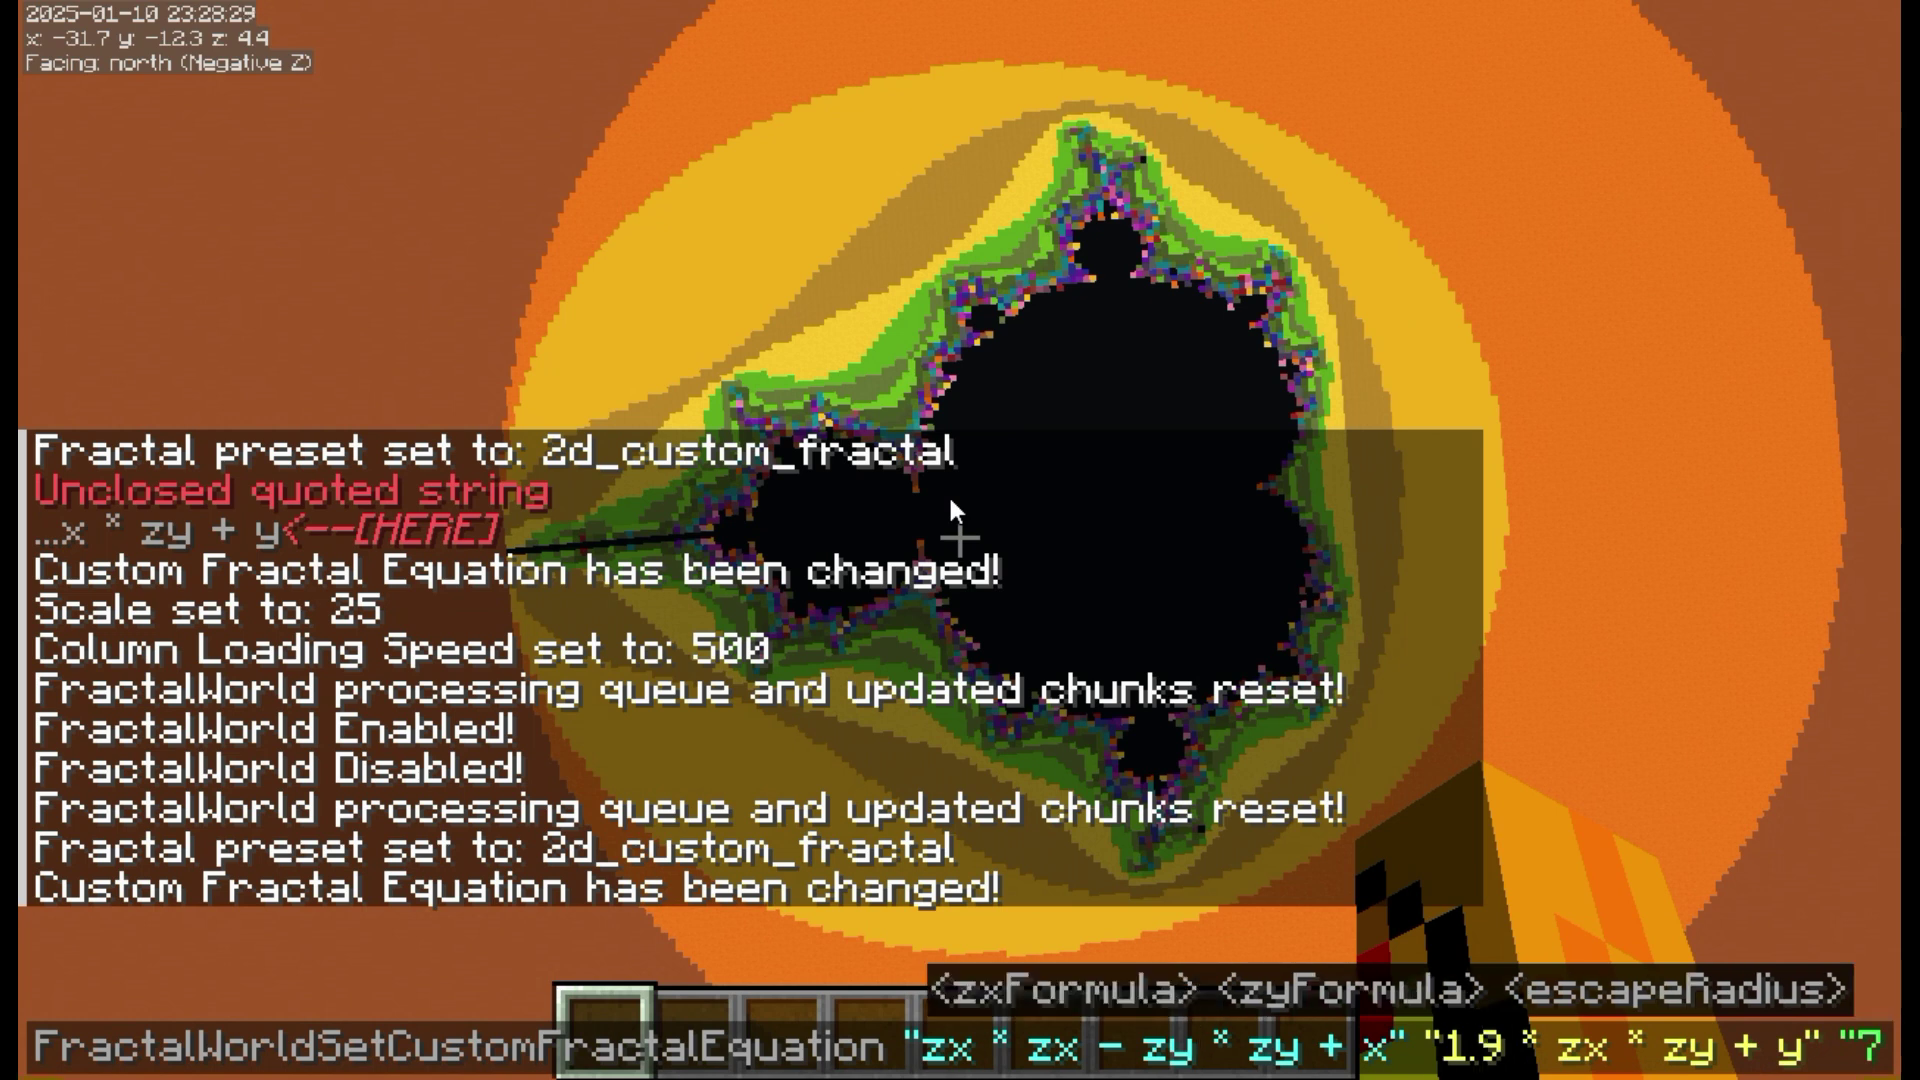
key(BackSpace)
text(x)
key(Return)
Enable FractalWorld generation with the FractalWorldOn command.
text(/fr)
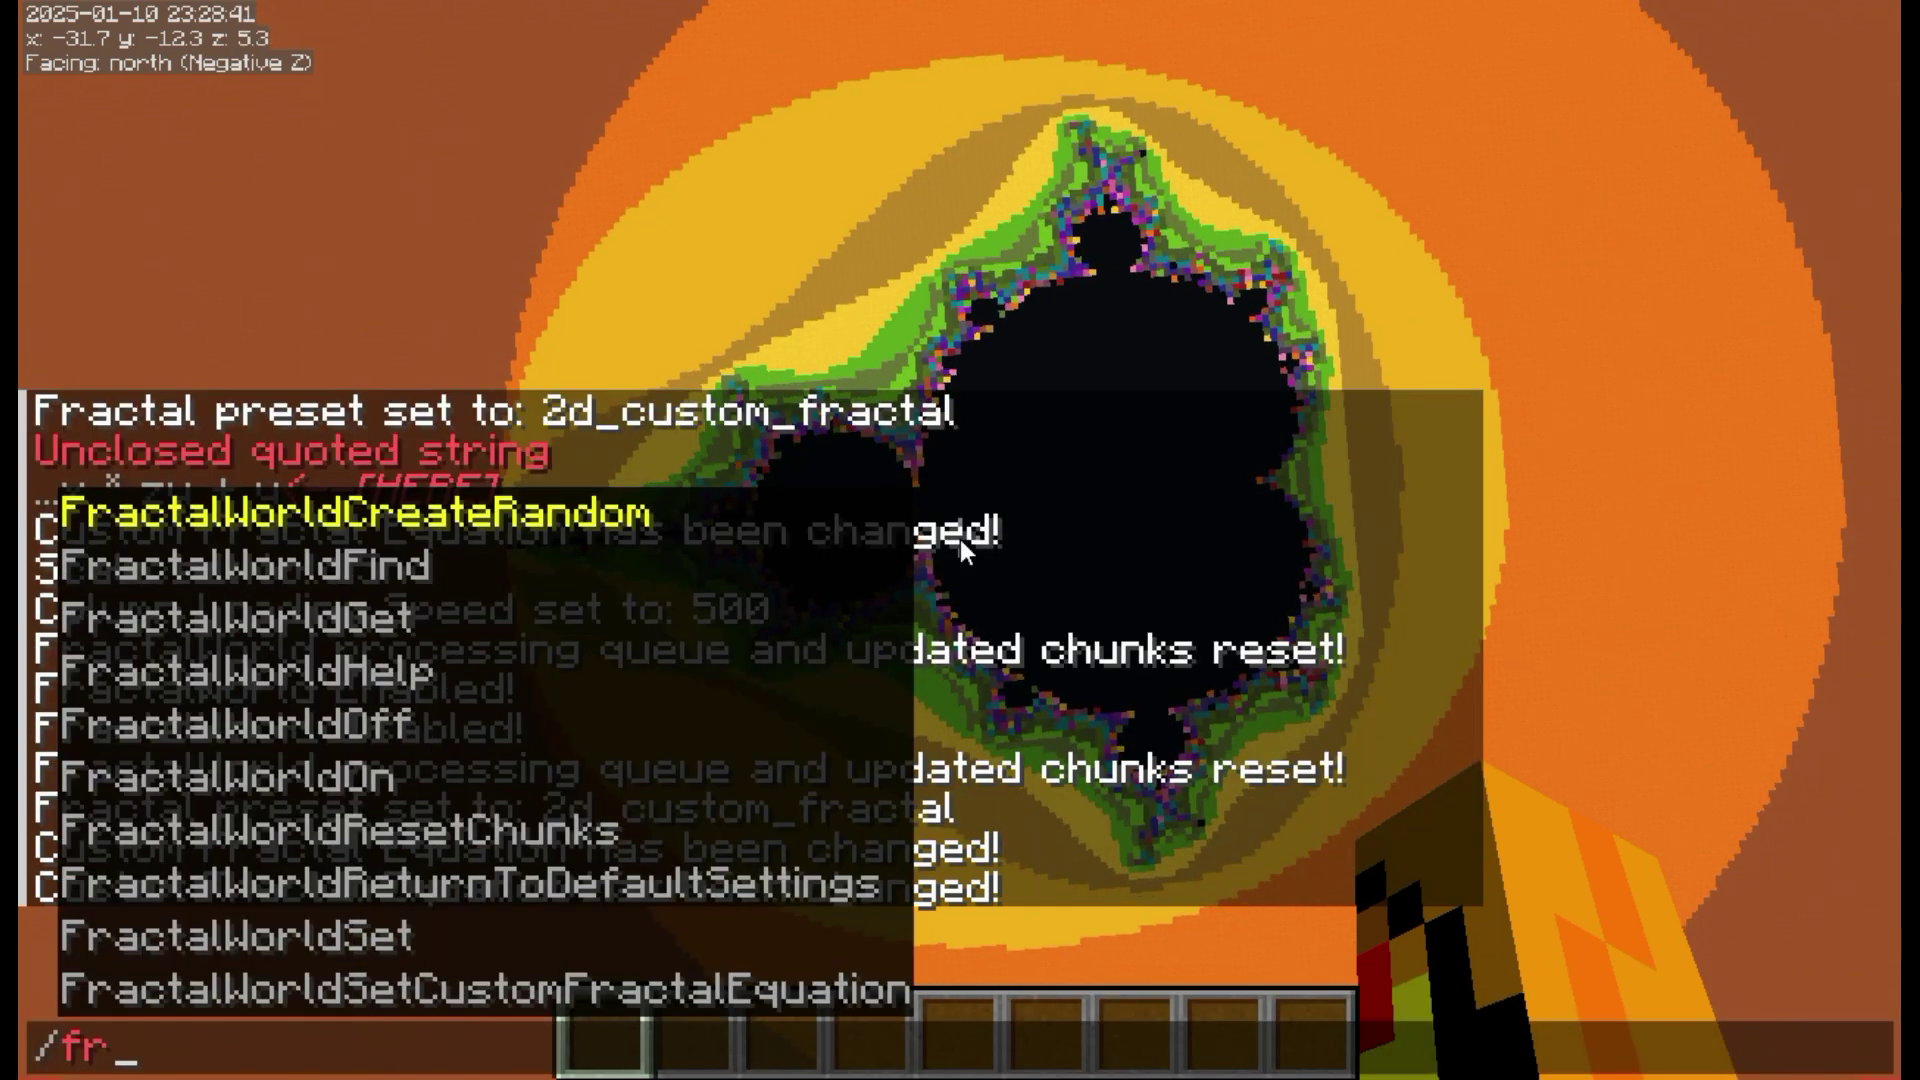
click(496, 788)
key(Return)
Hover around the Mandelbrot-shaped terrain to watch how the changed equation regenerates the chunks.
key(w)
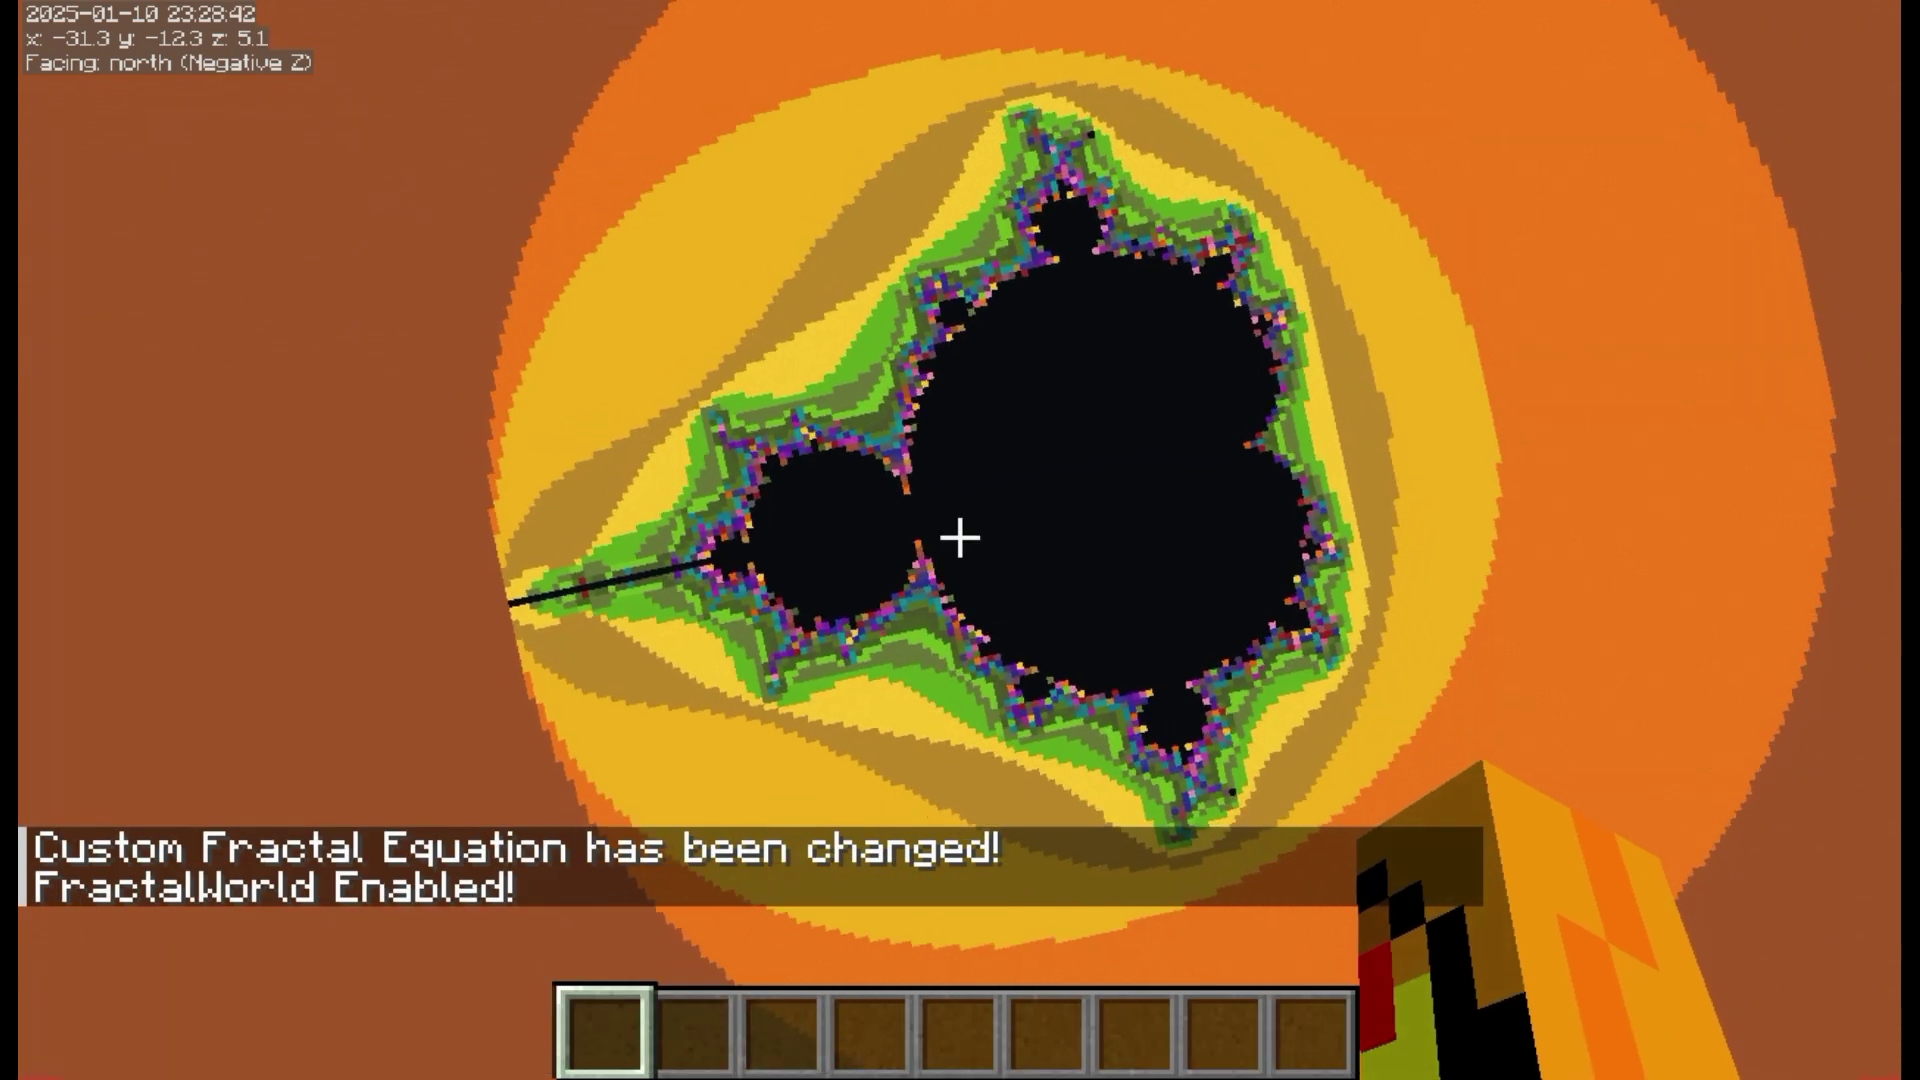
key(s)
key(a)
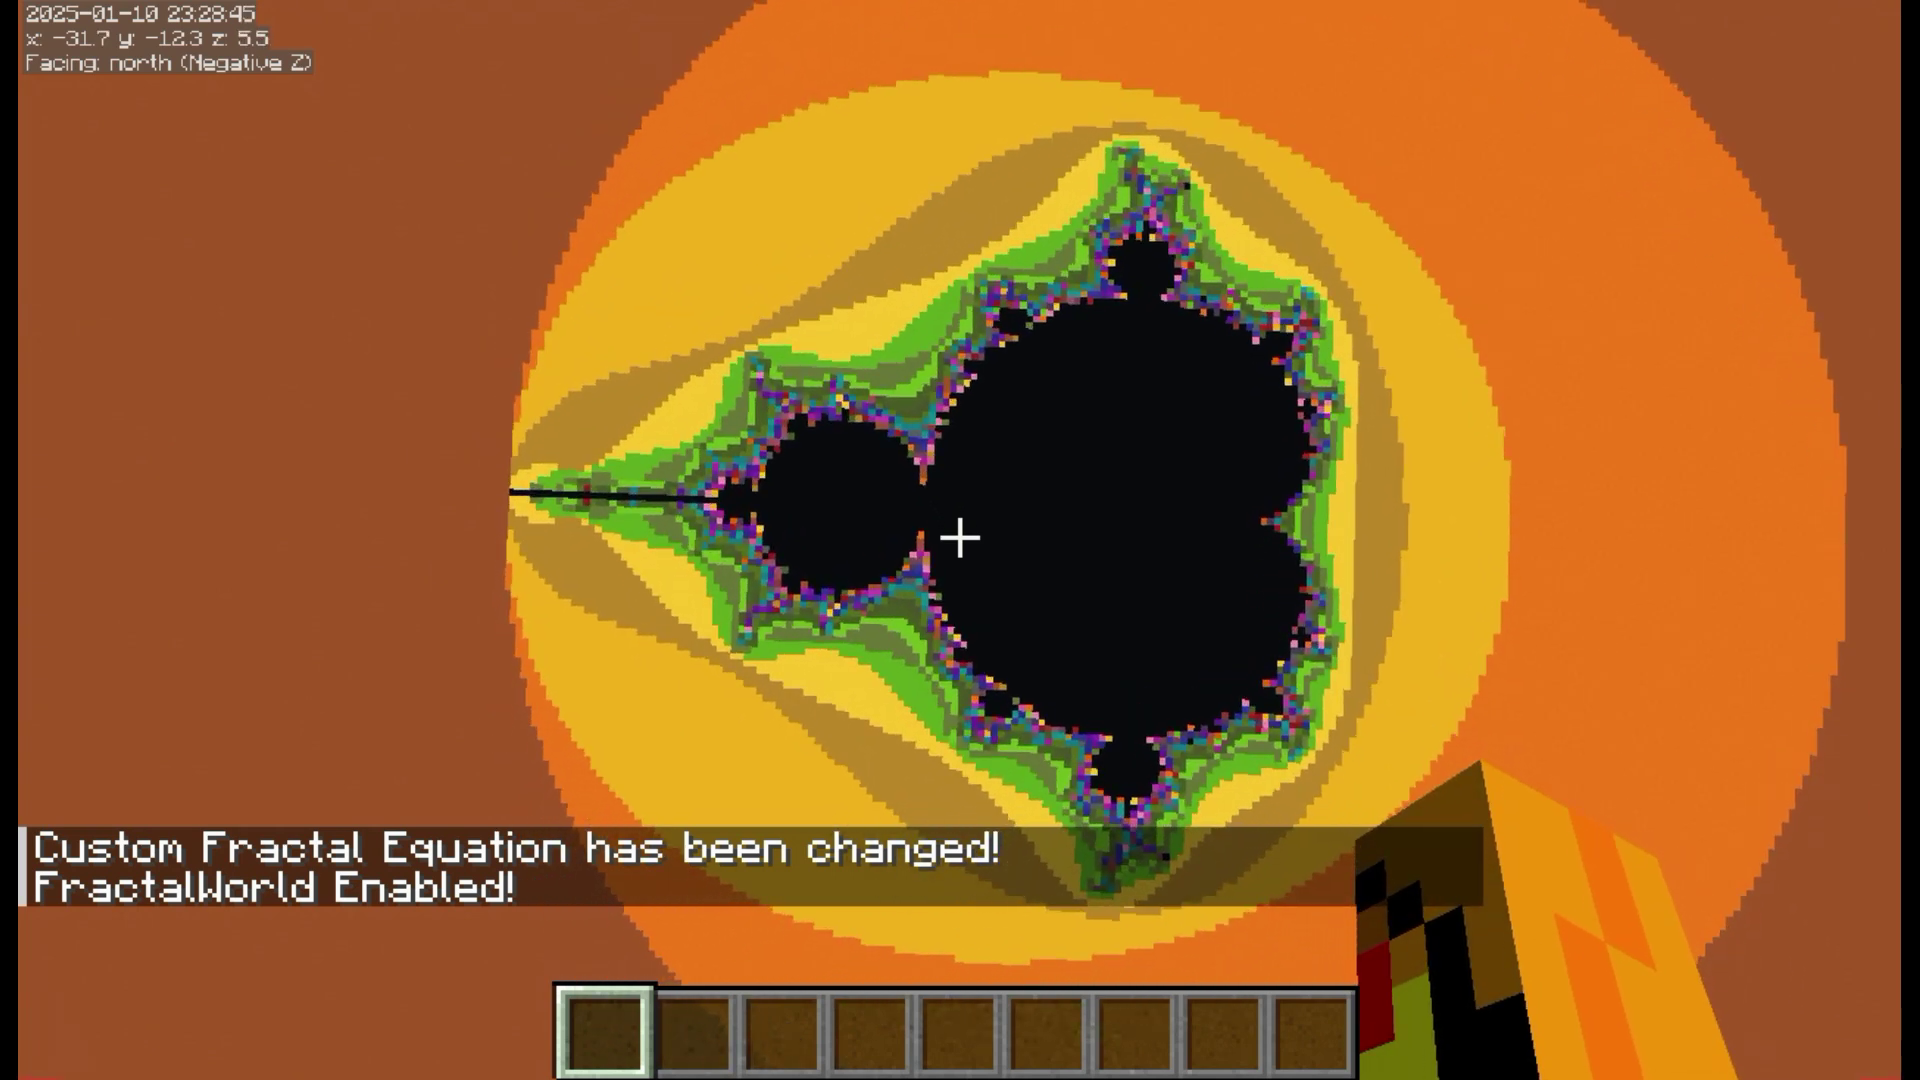
key(w)
key(d)
key(d)
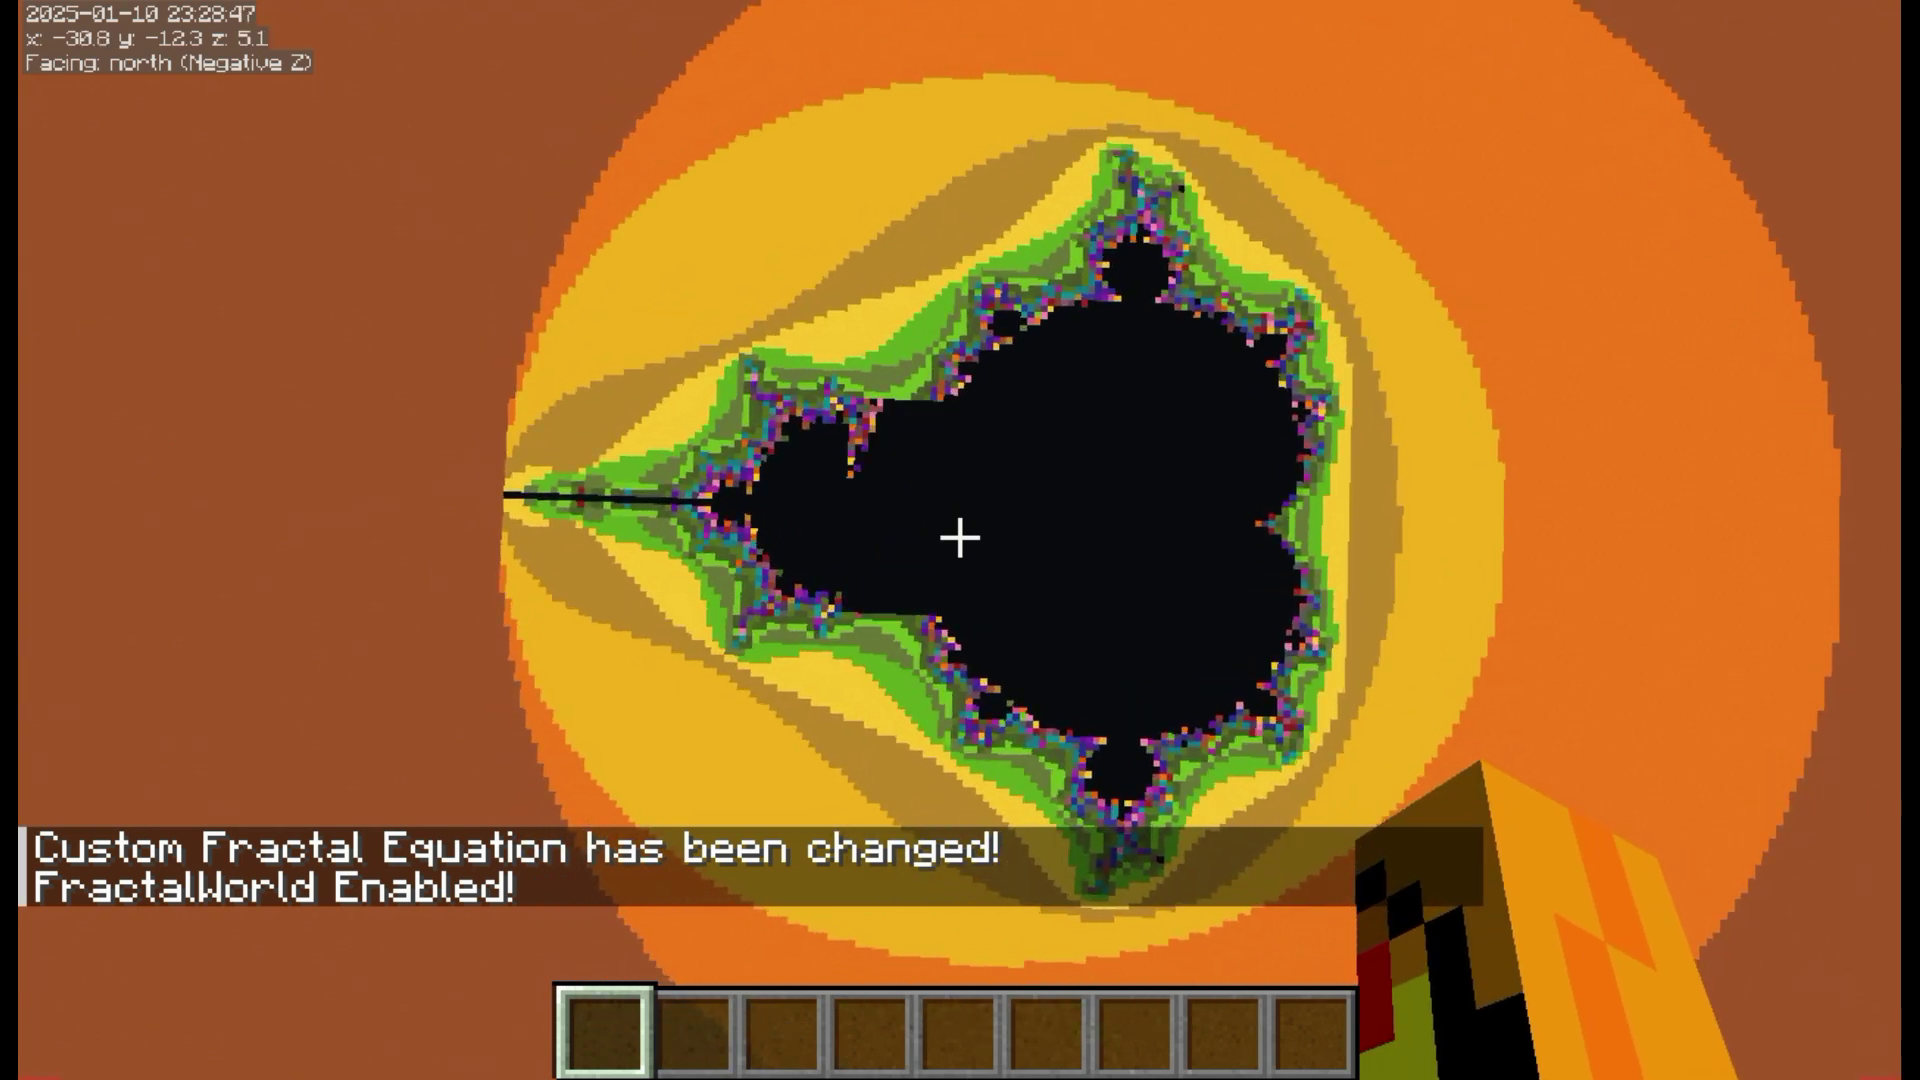
key(space)
key(a)
key(s)
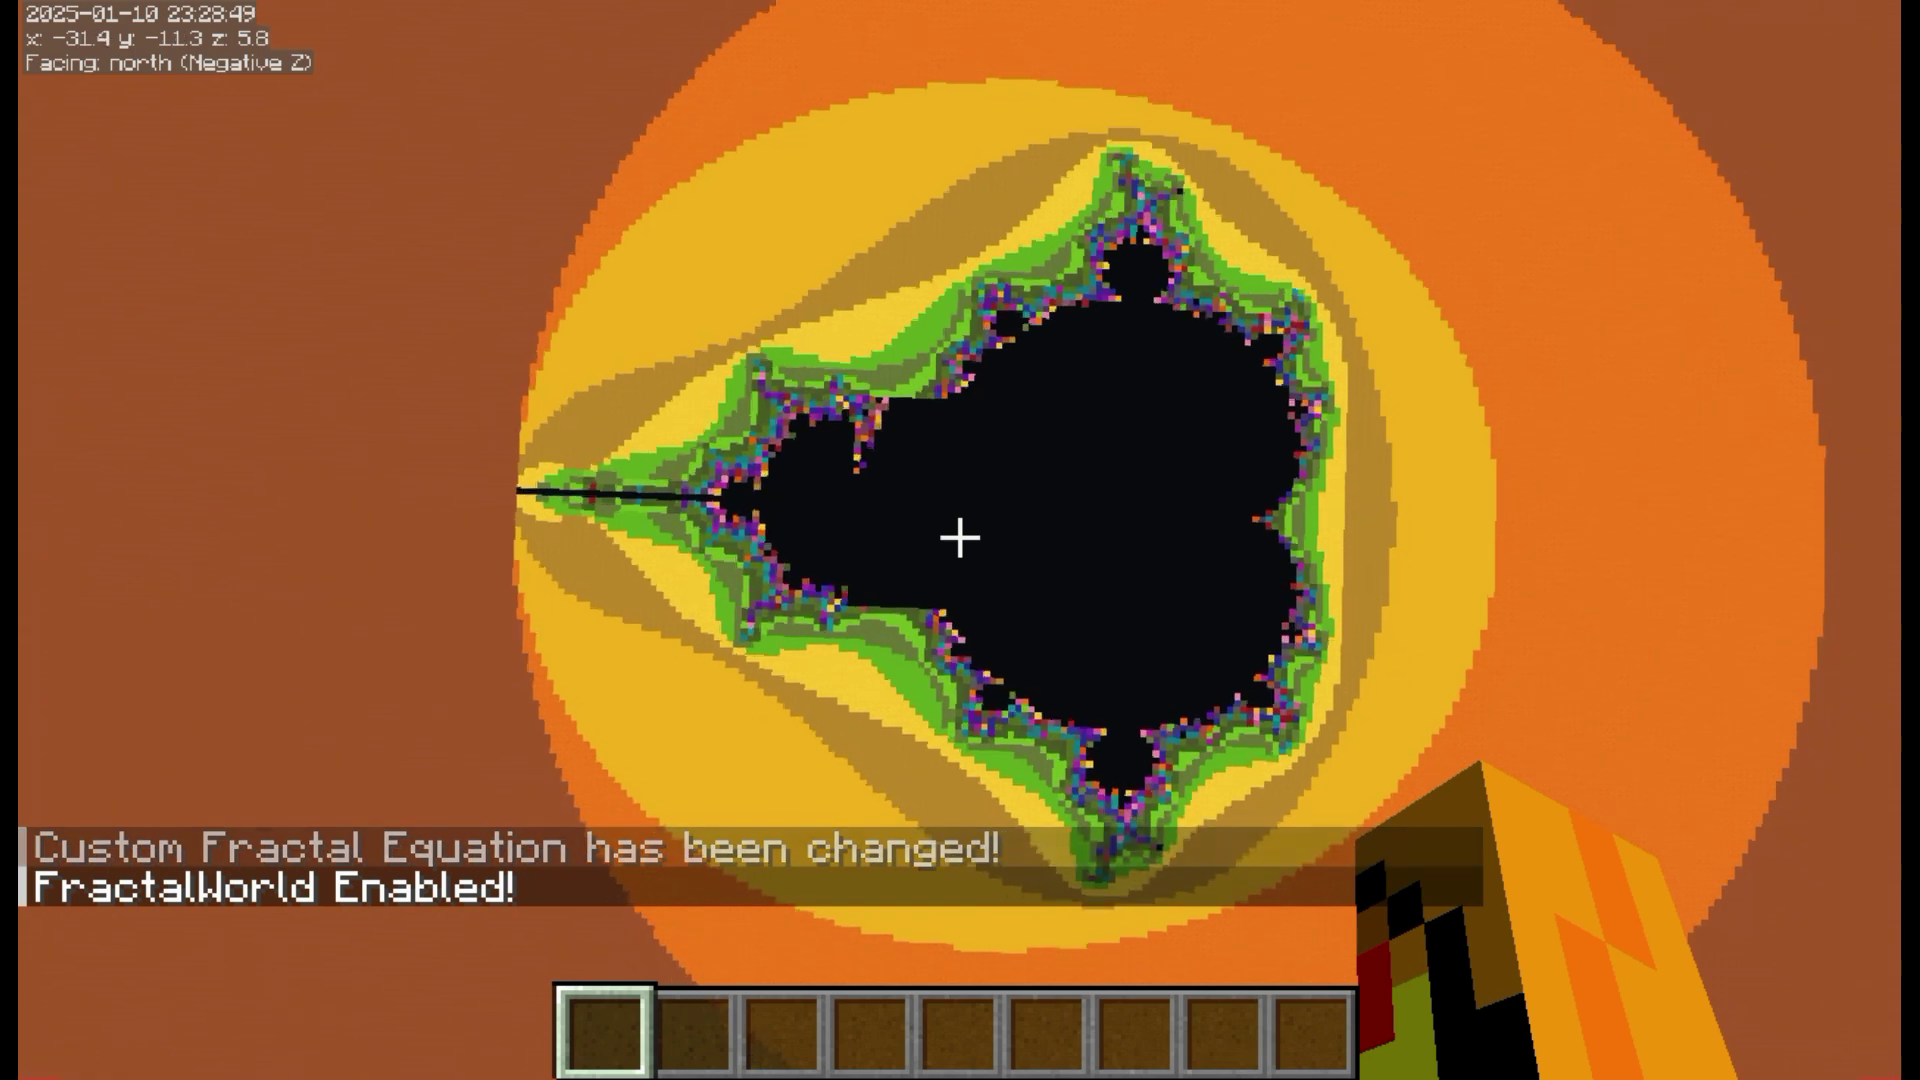
key(d)
key(w)
key(a)
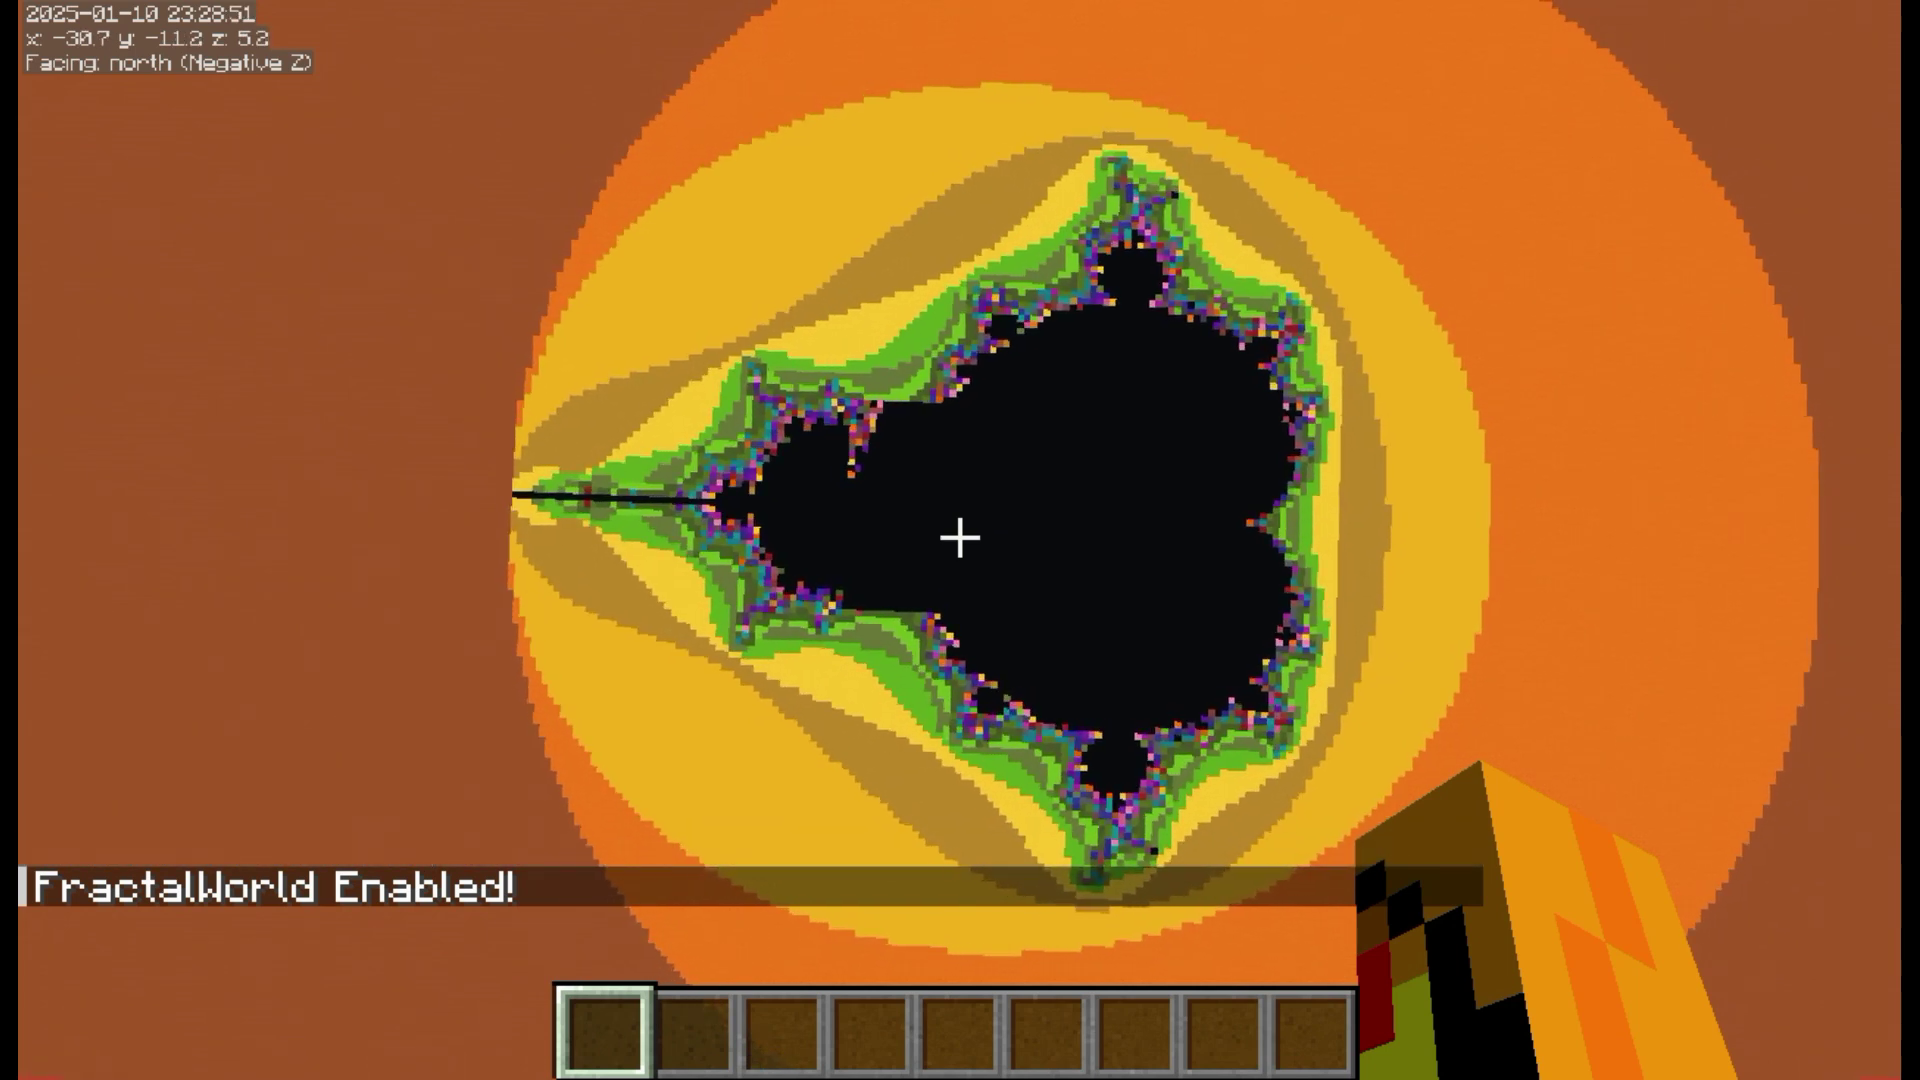
key(space)
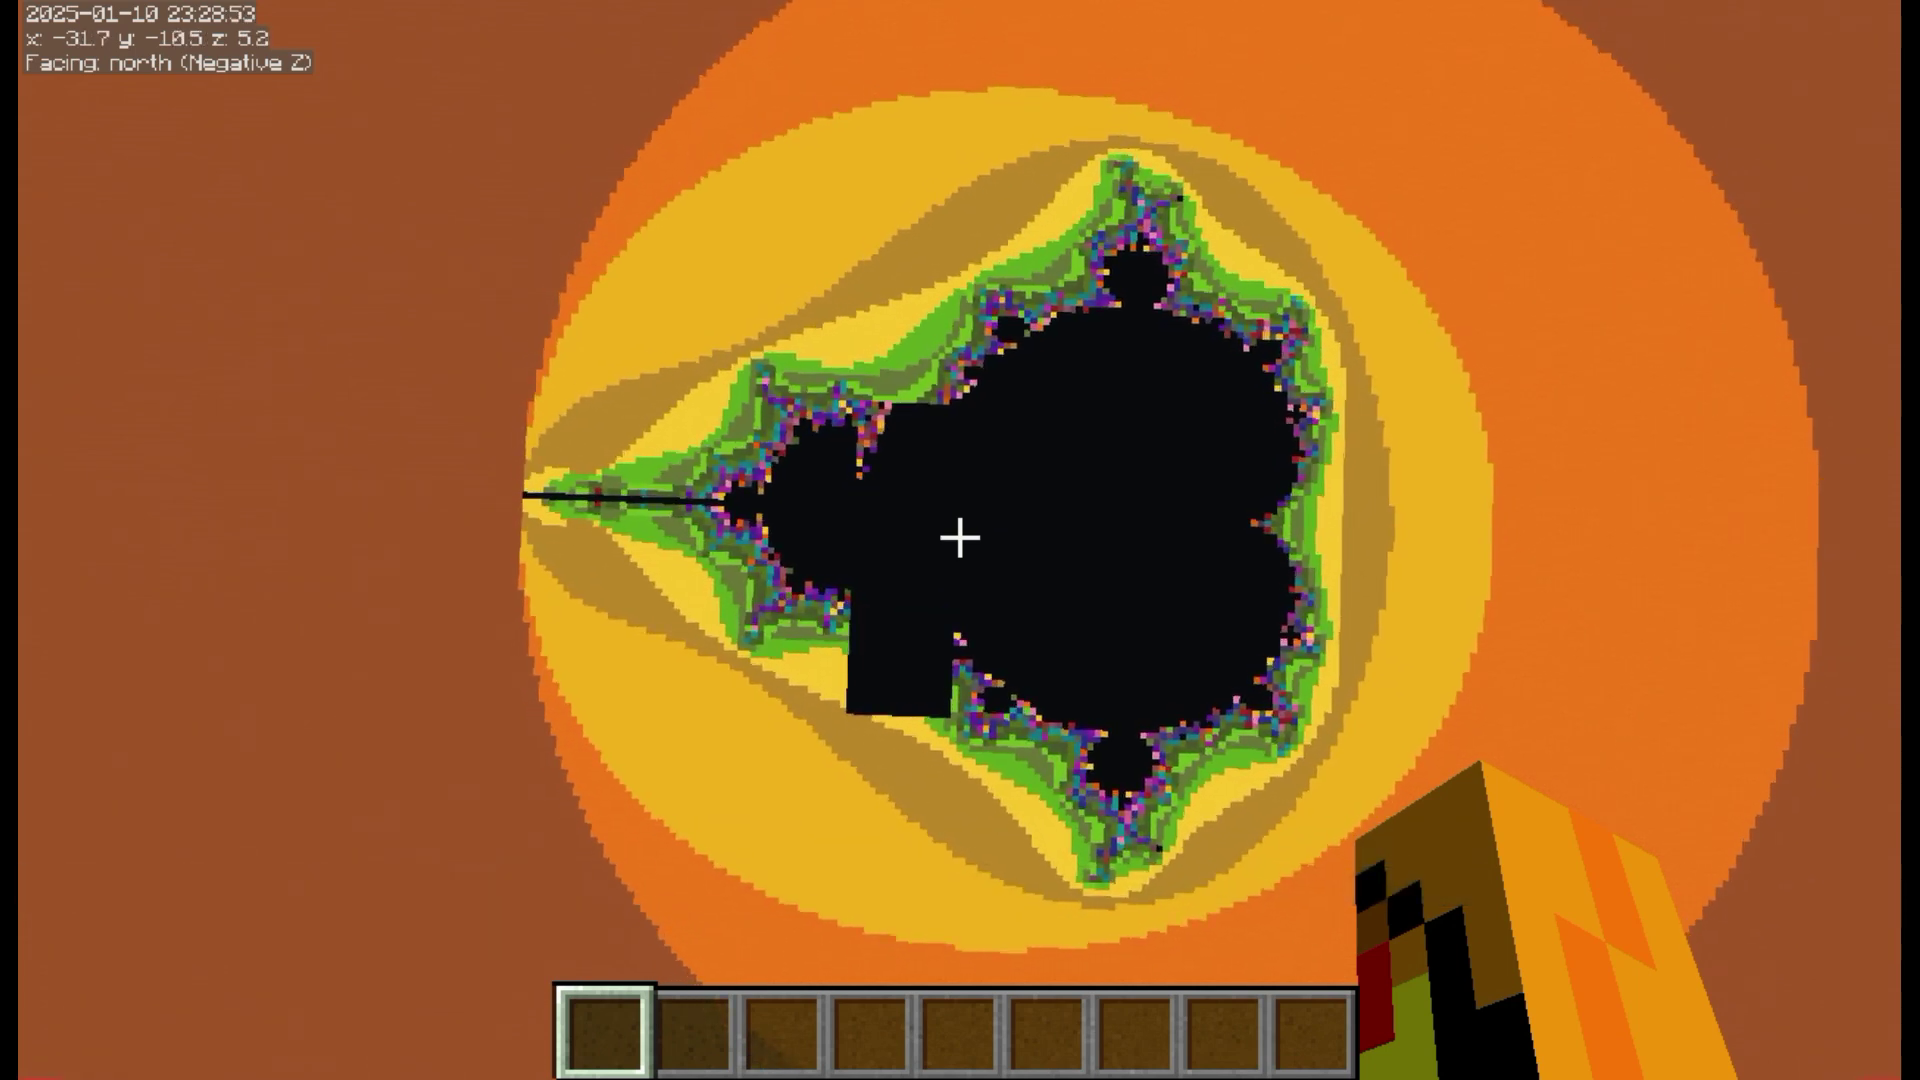
key(w)
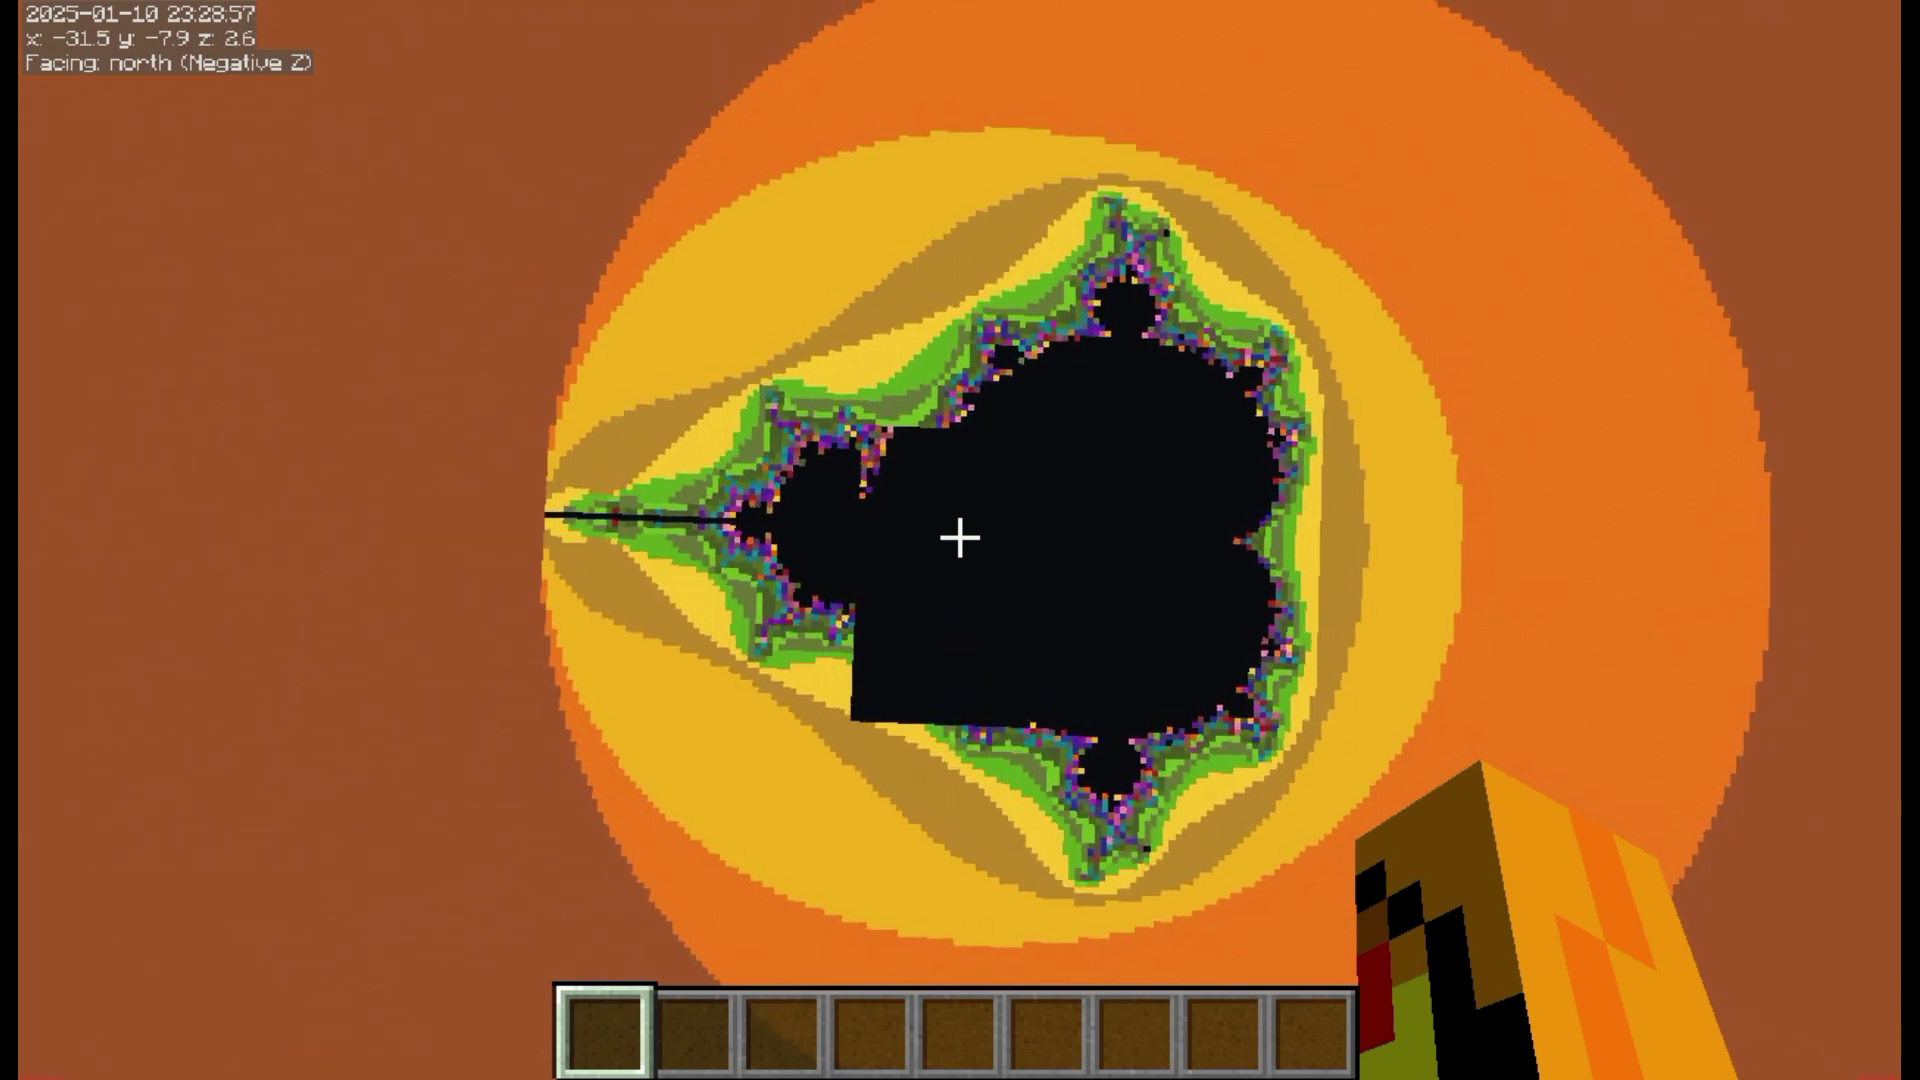
key(w)
key(a)
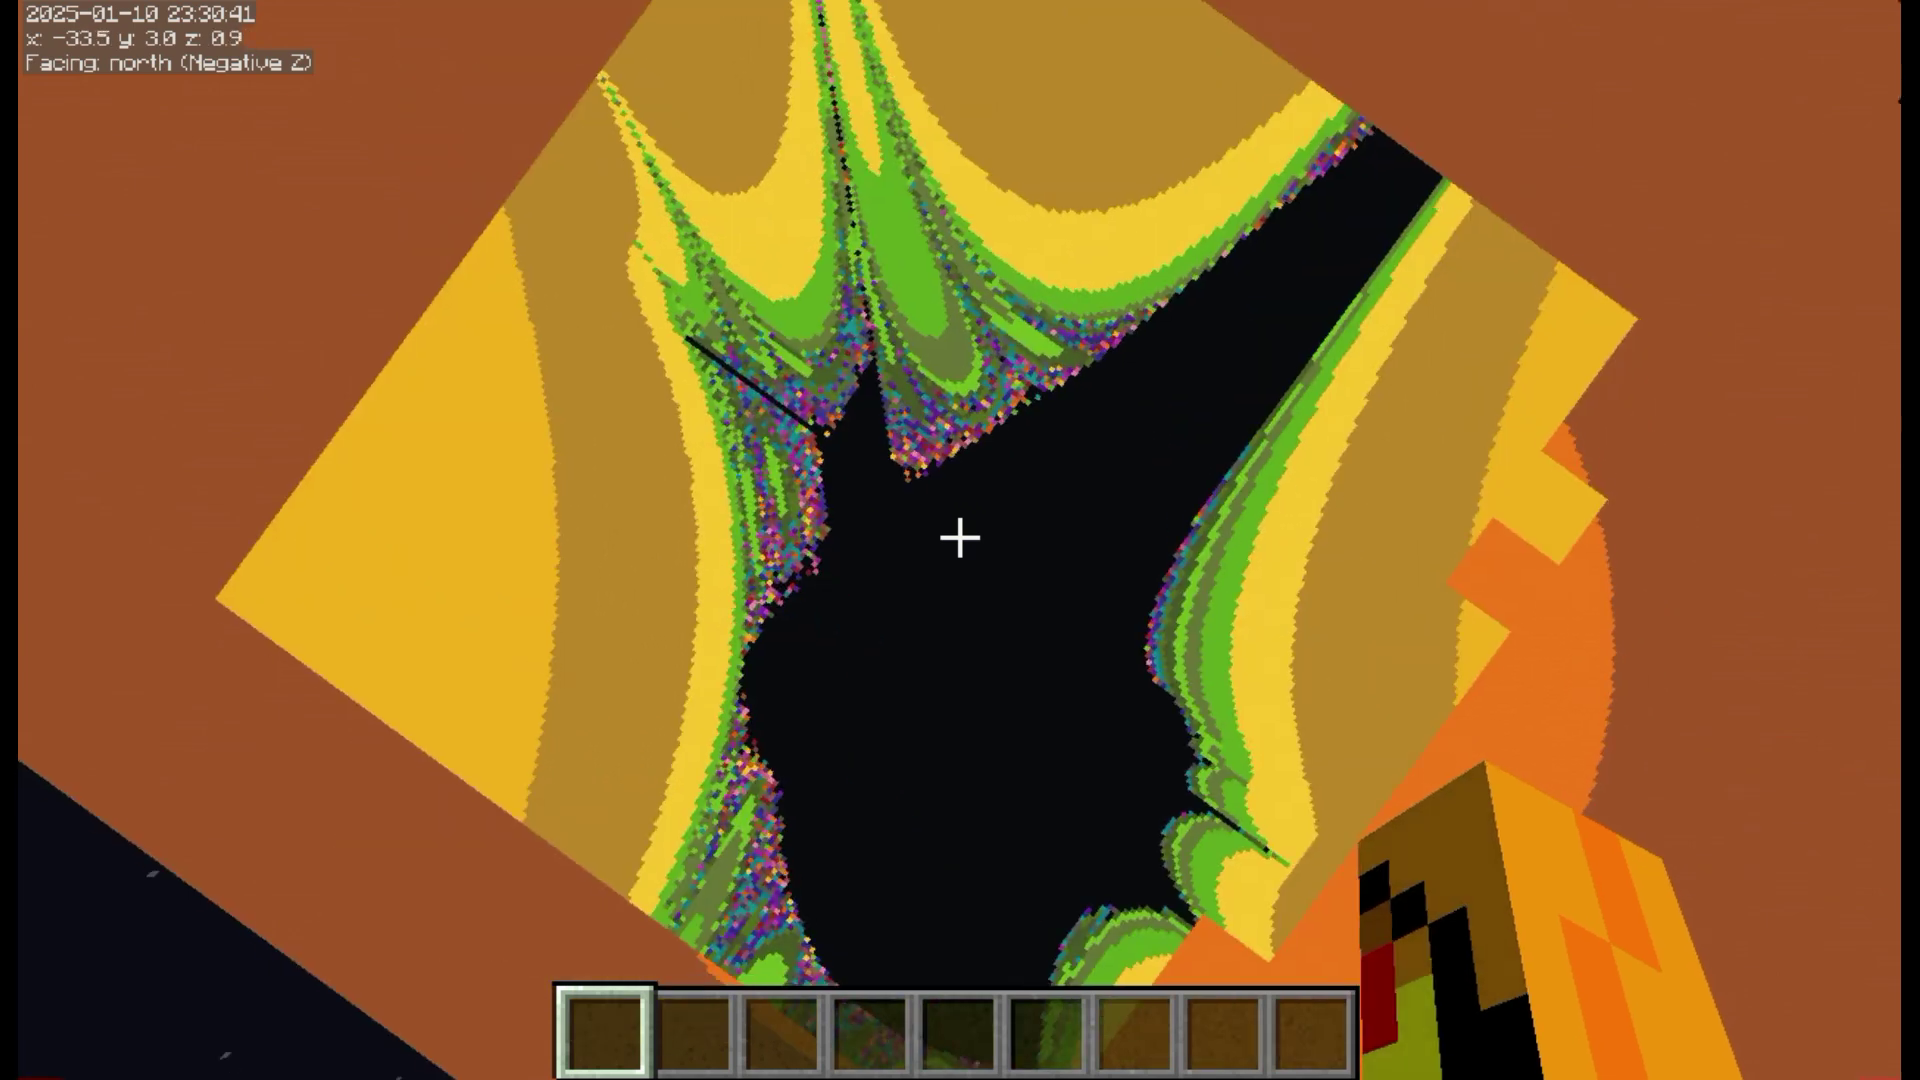
key(t)
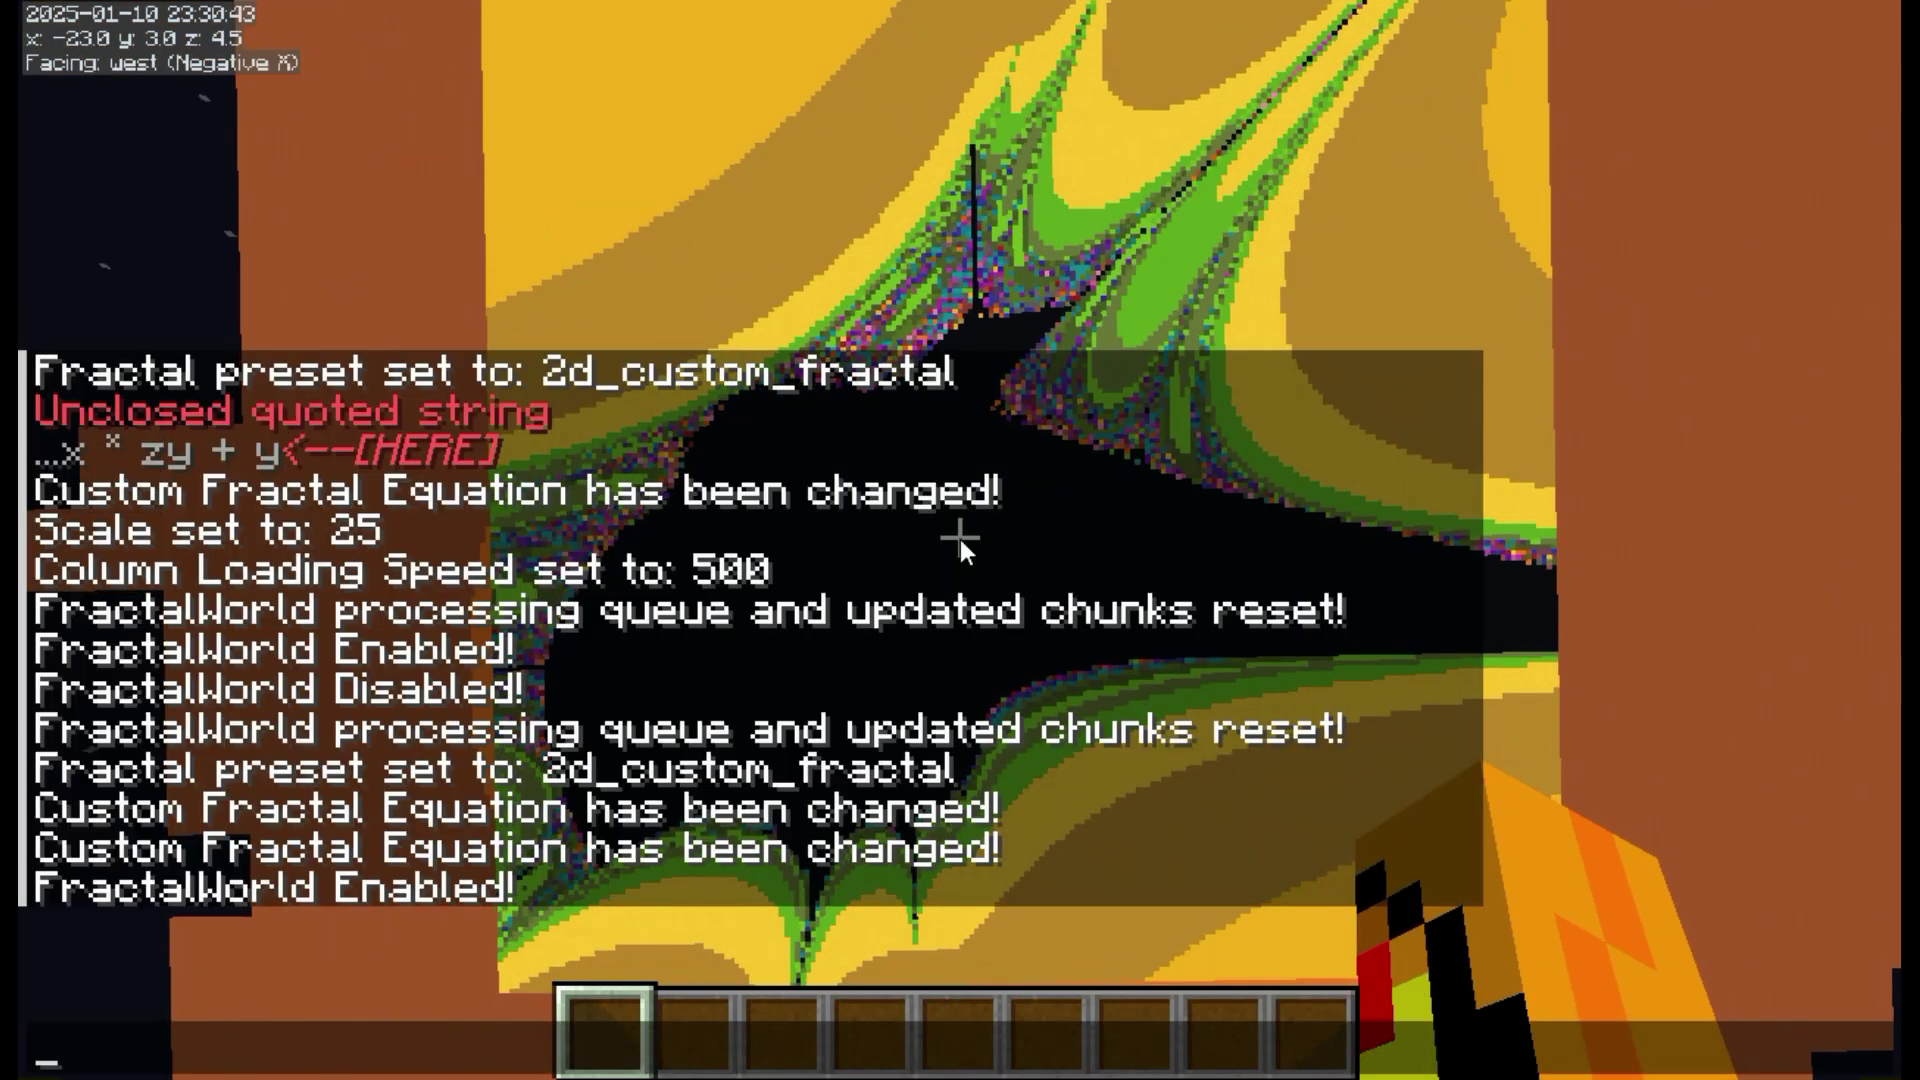
key(Up)
key(Up)
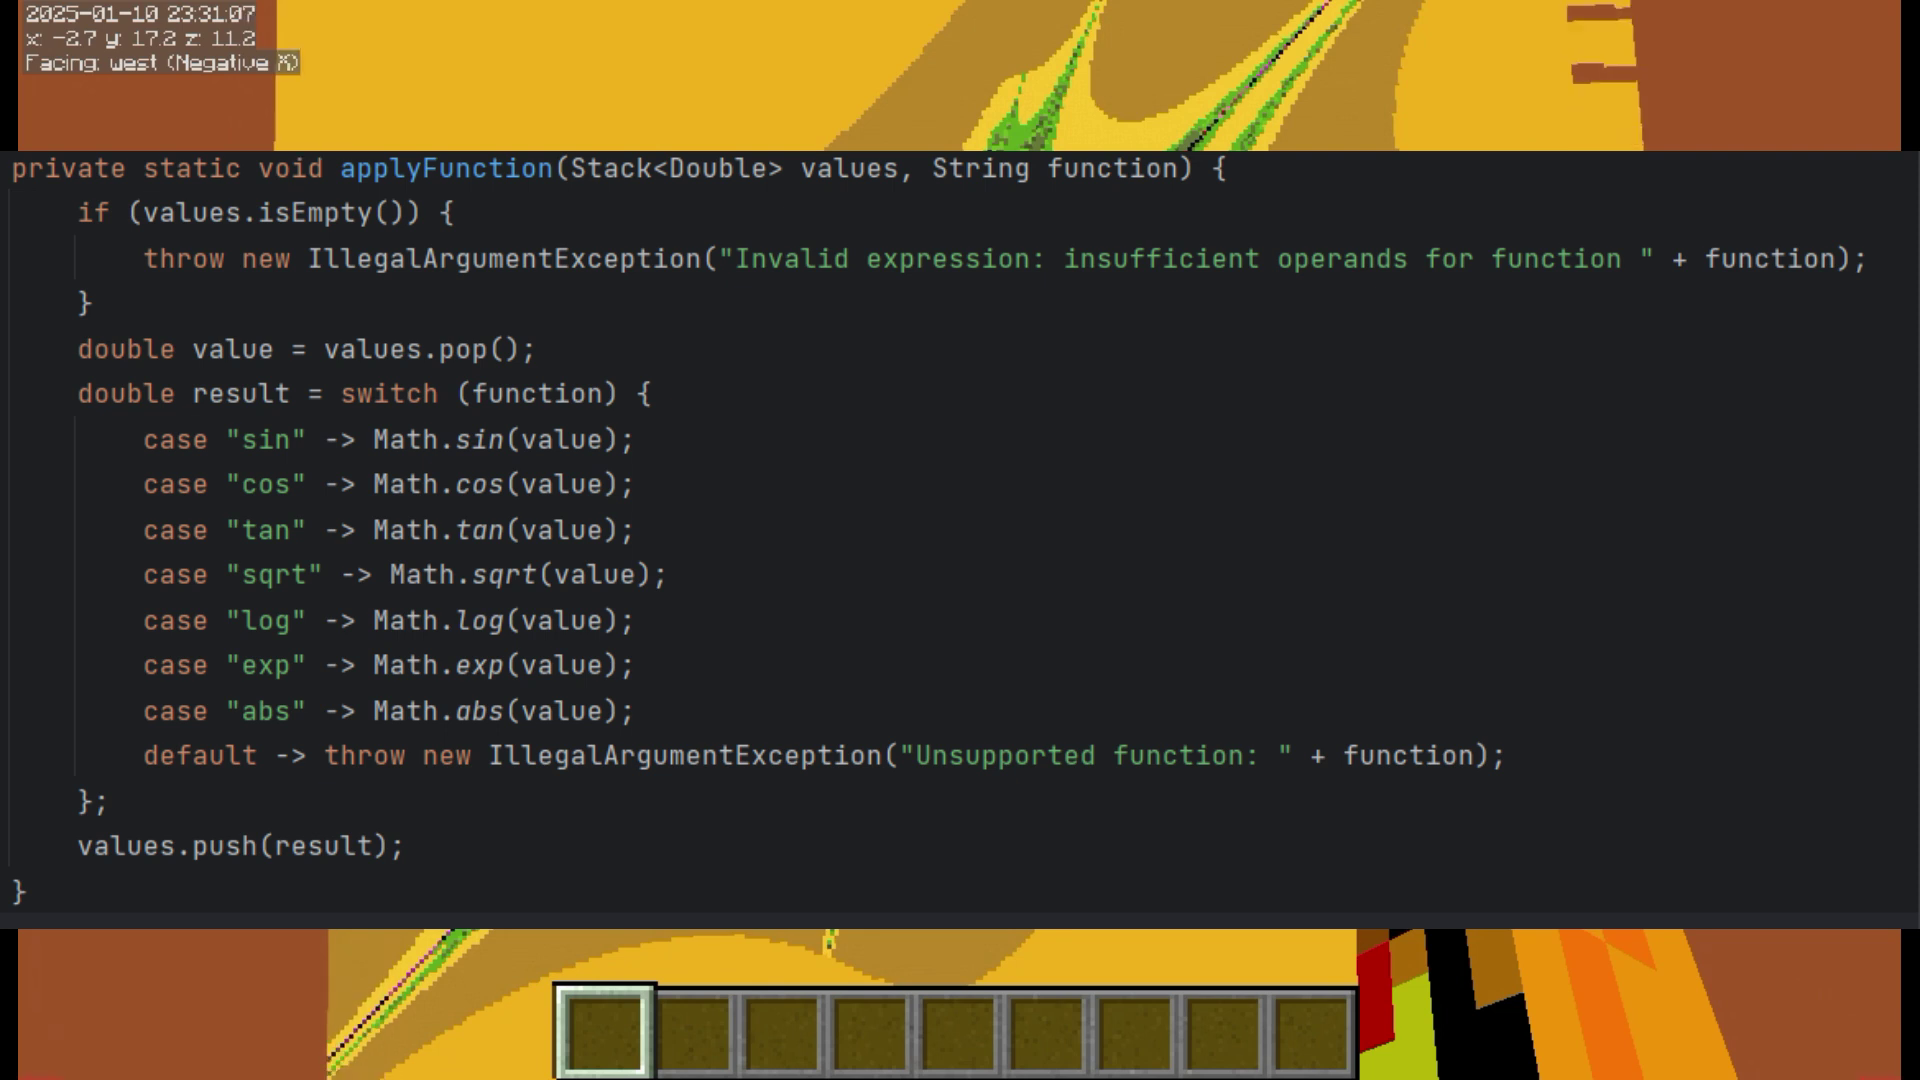
key(w)
key(d)
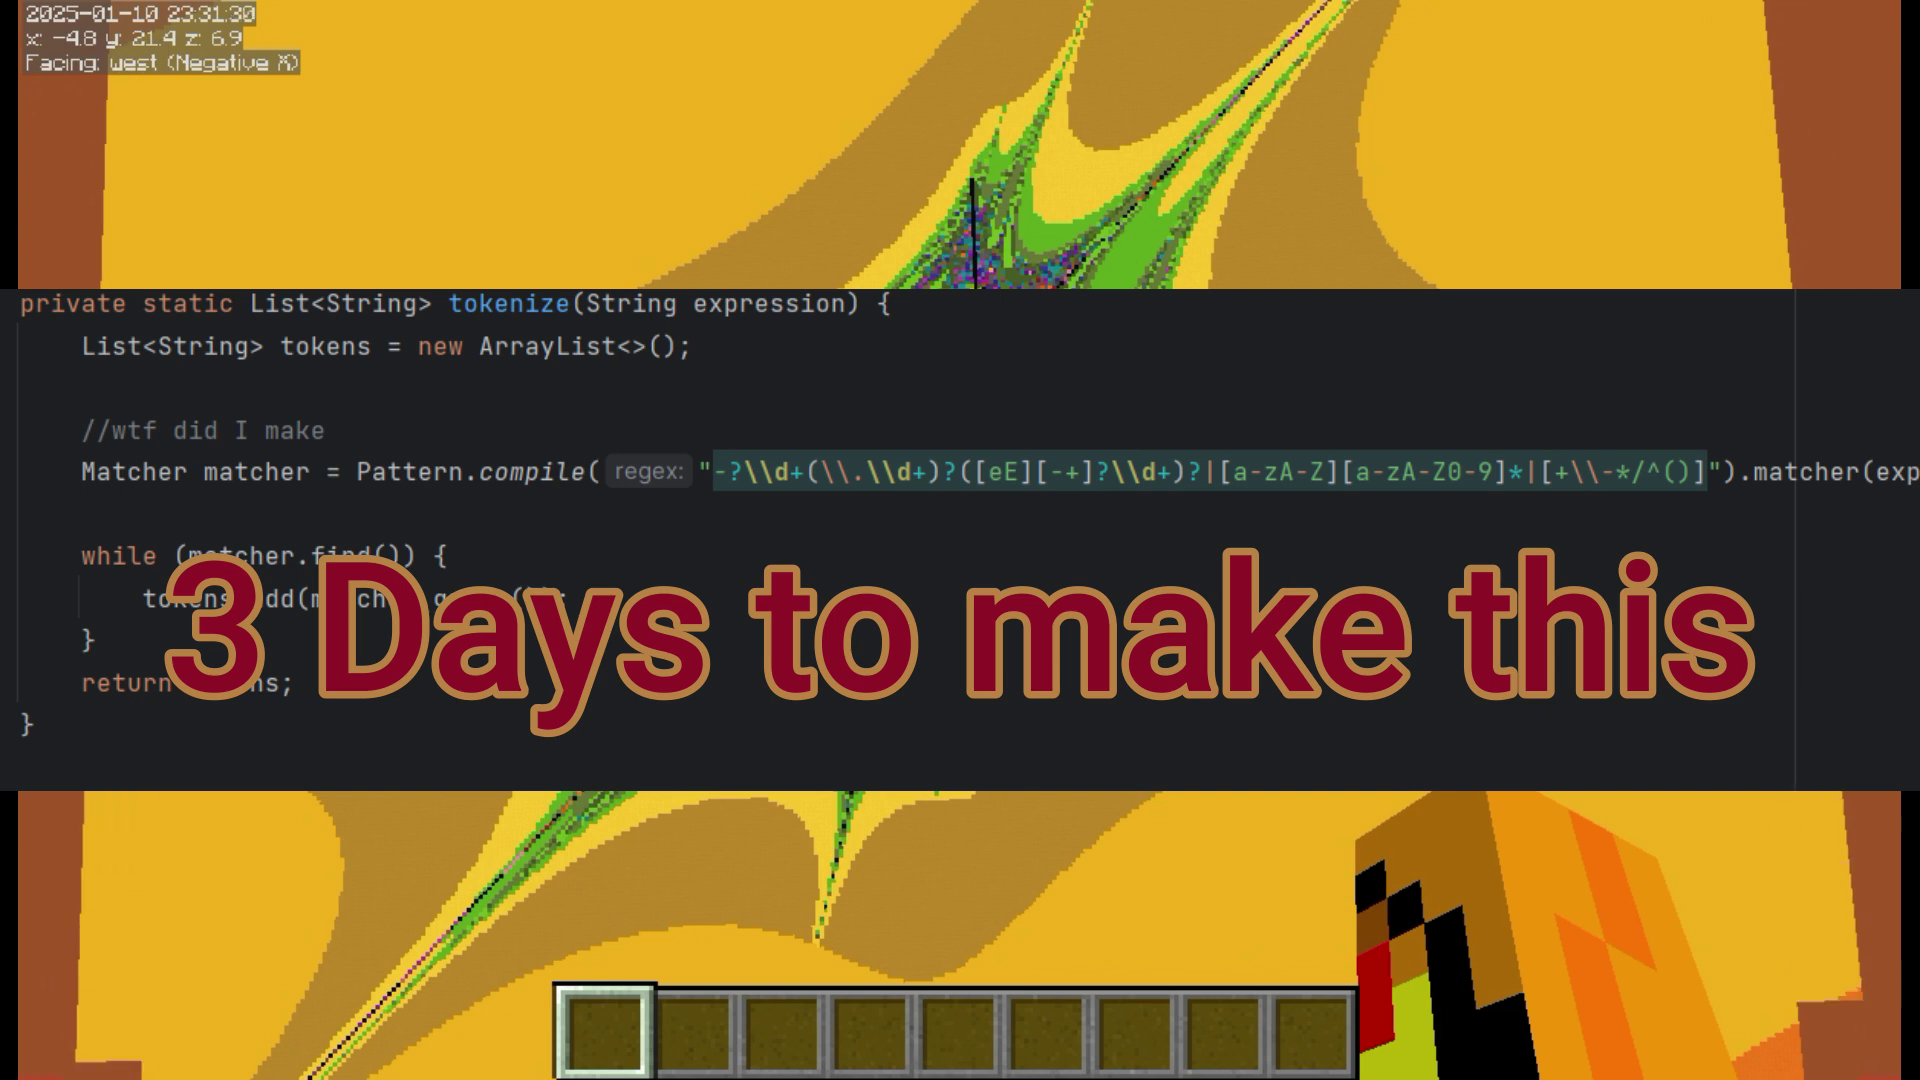
key(w)
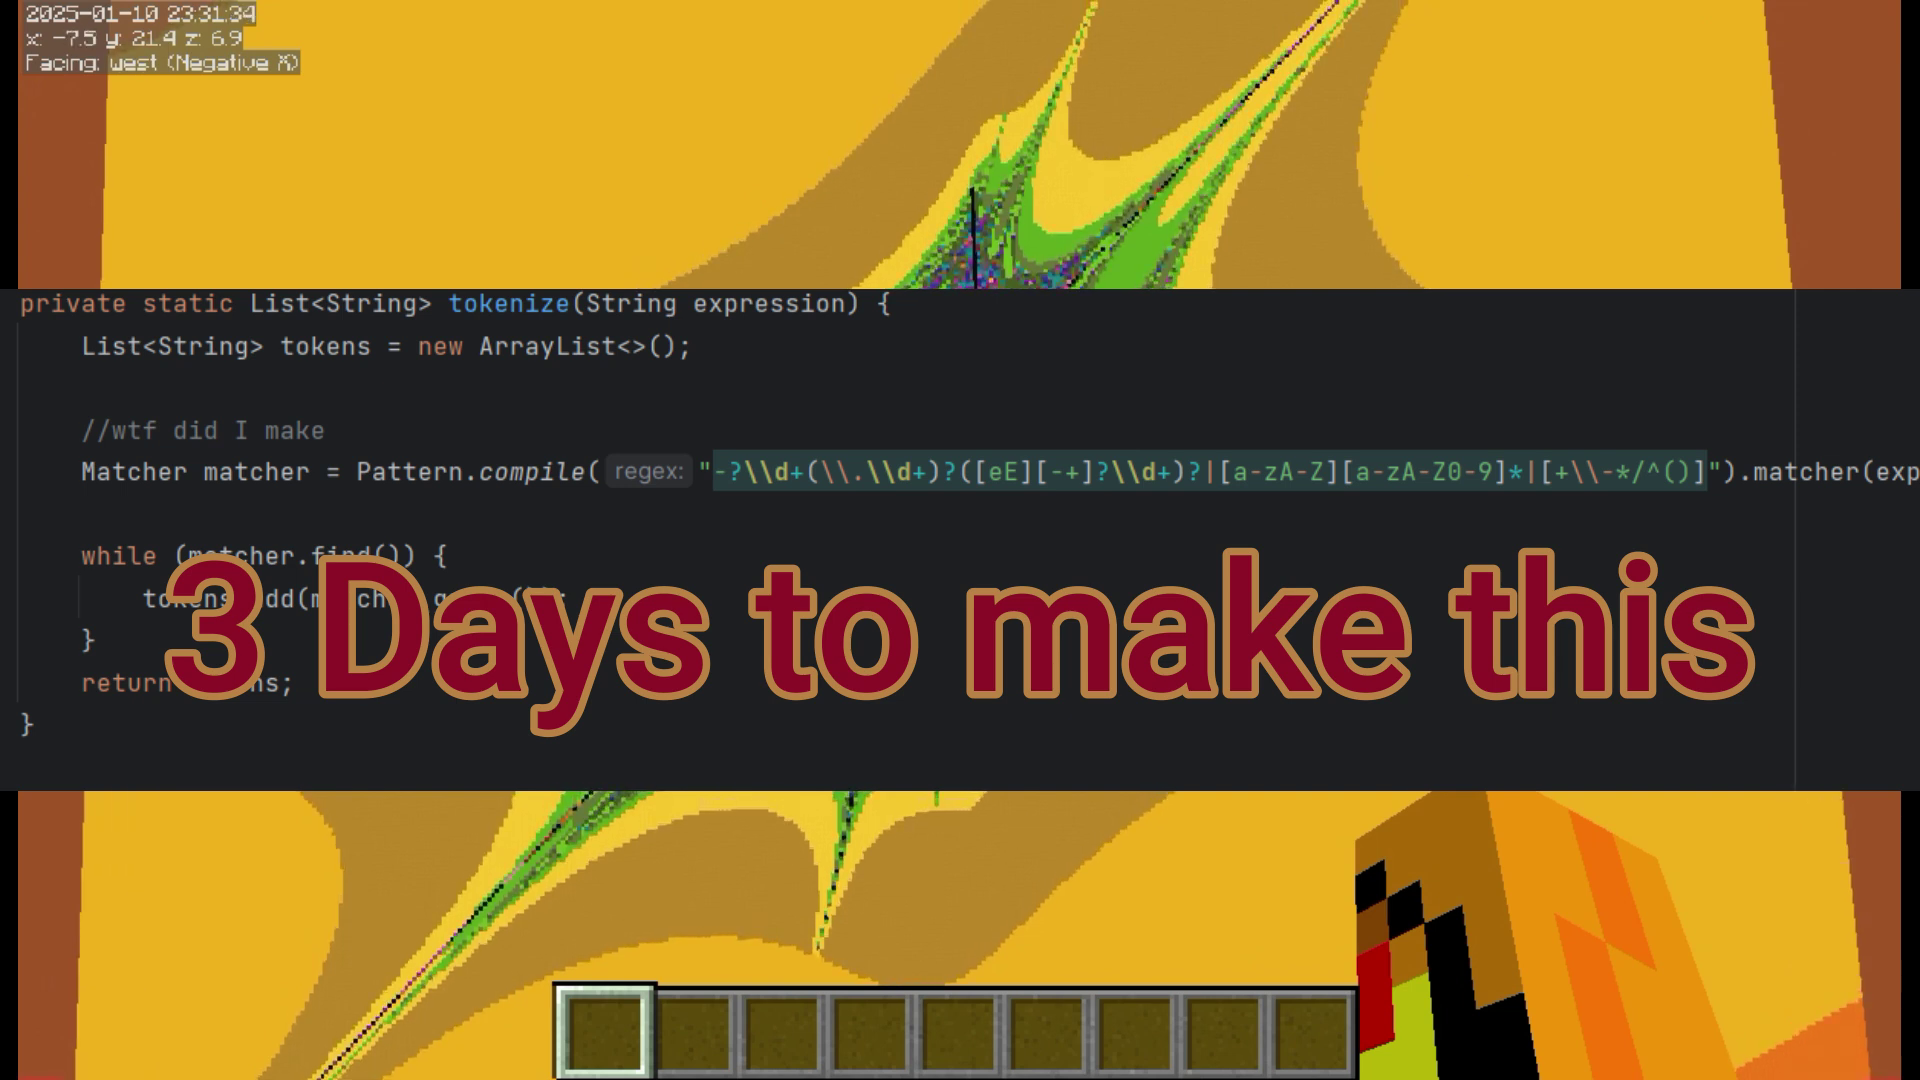
key(s)
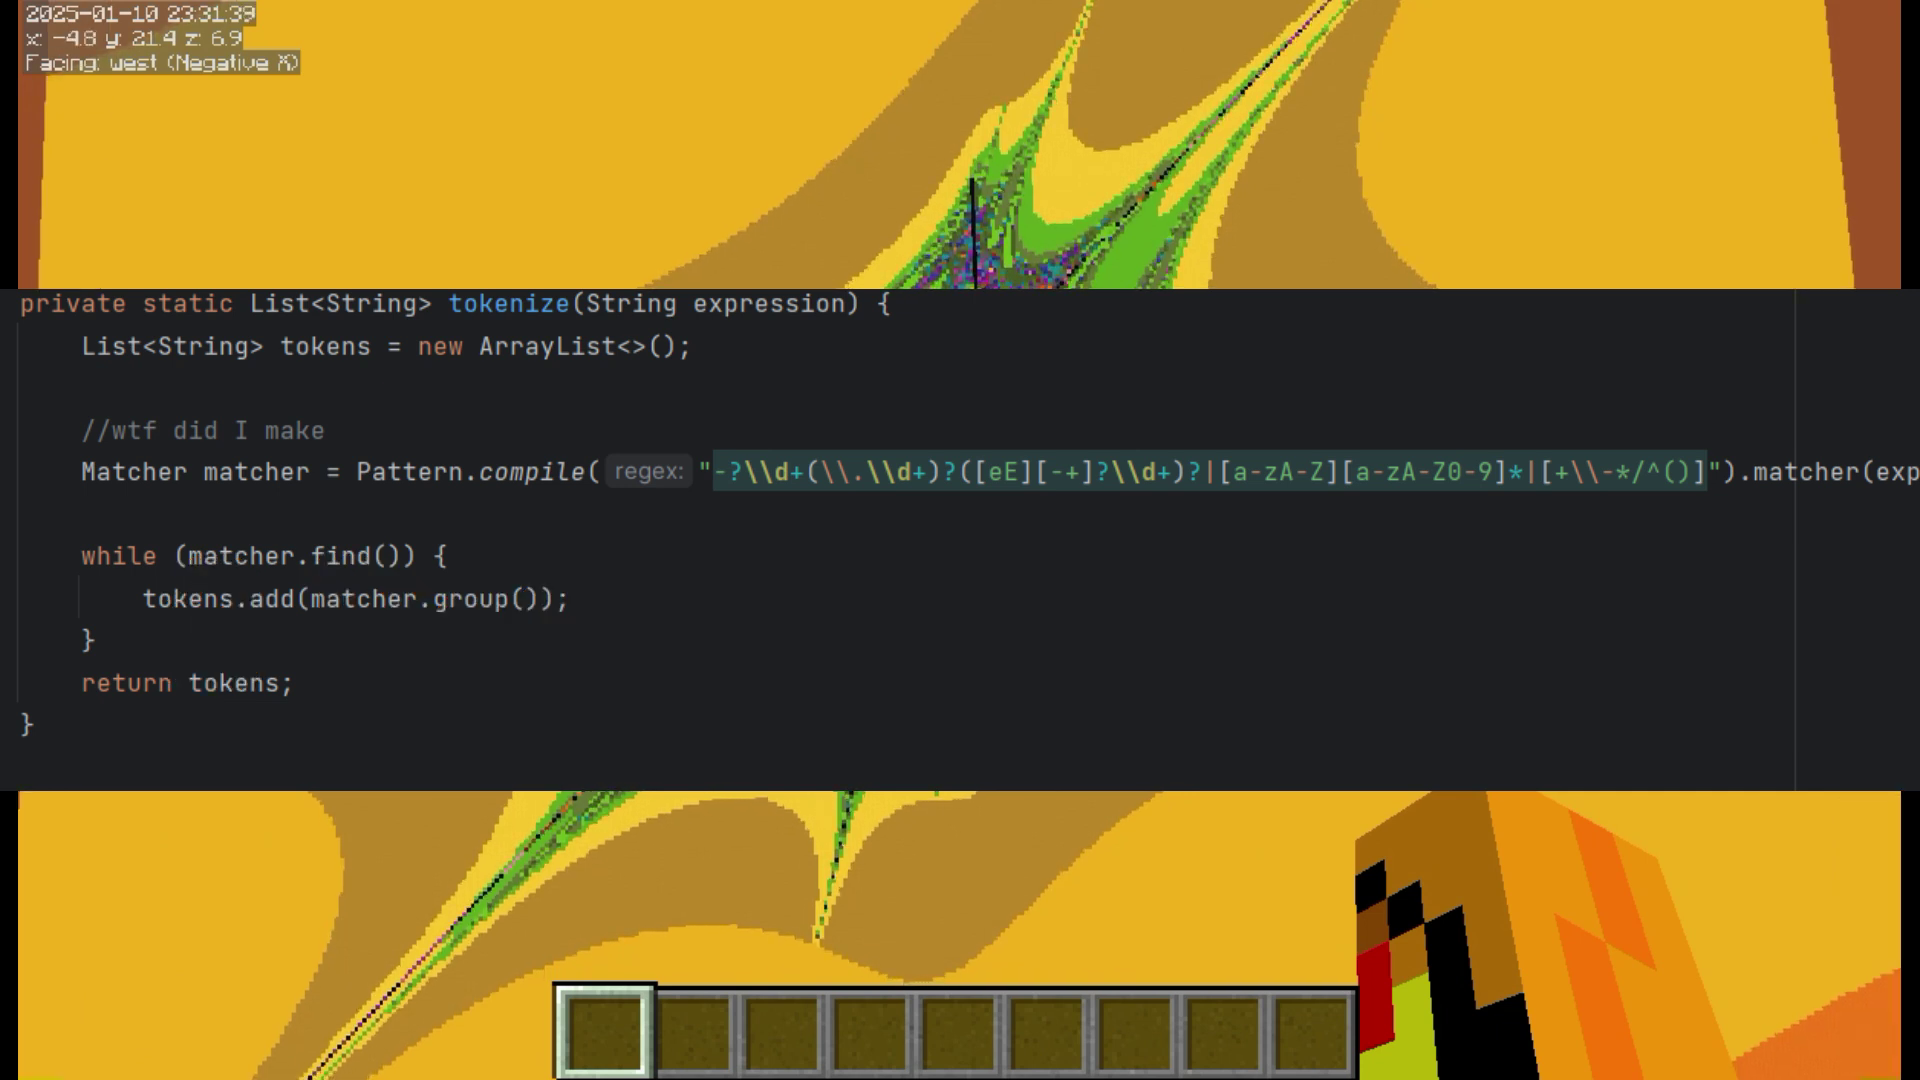
key(a)
key(space)
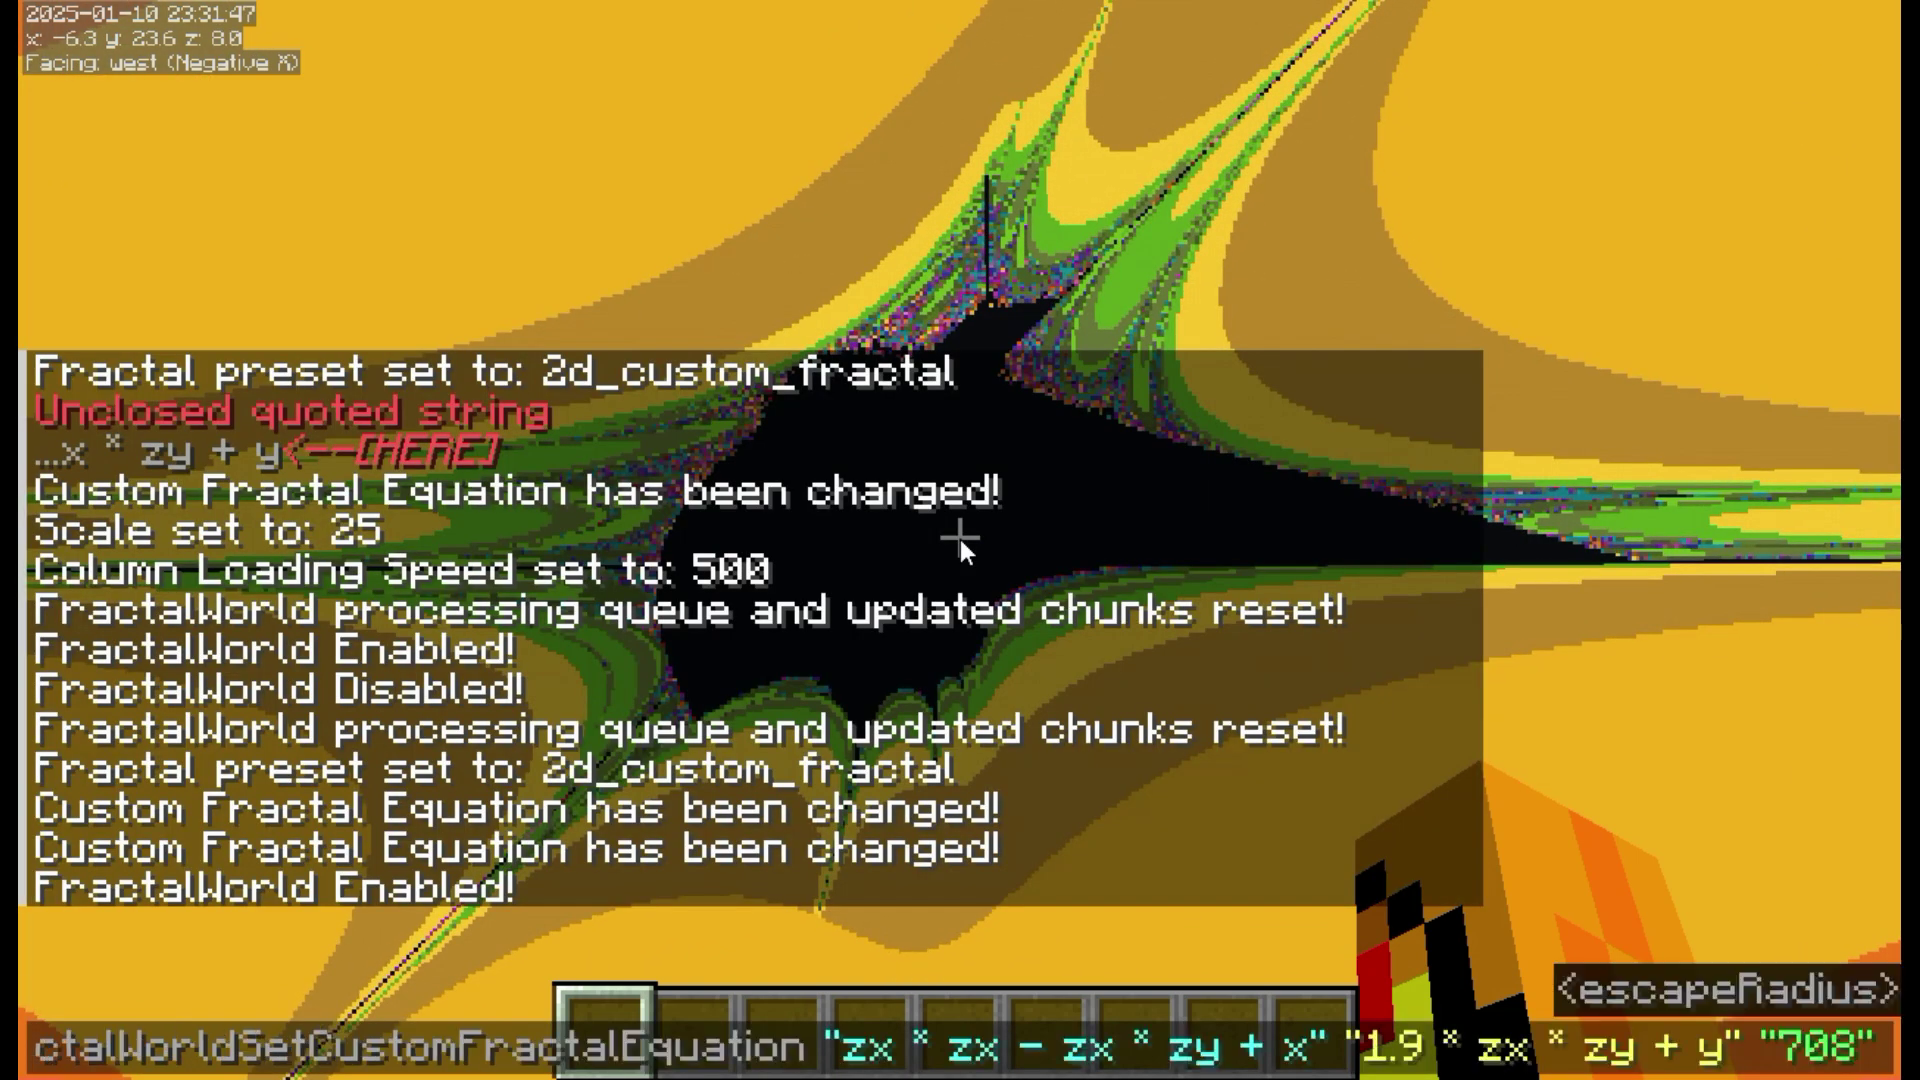
Change the zx formula in the custom fractal equation command to "zx * sin(zx) - zx * zy + x".
key(Left)
key(Left)
key(Left)
key(Left)
key(Left)
key(Left)
key(Left)
key(Left)
key(Left)
key(Left)
key(Left)
key(Left)
key(Left)
key(Left)
key(Left)
key(Left)
key(Left)
key(Left)
key(Left)
key(Left)
text(sin)
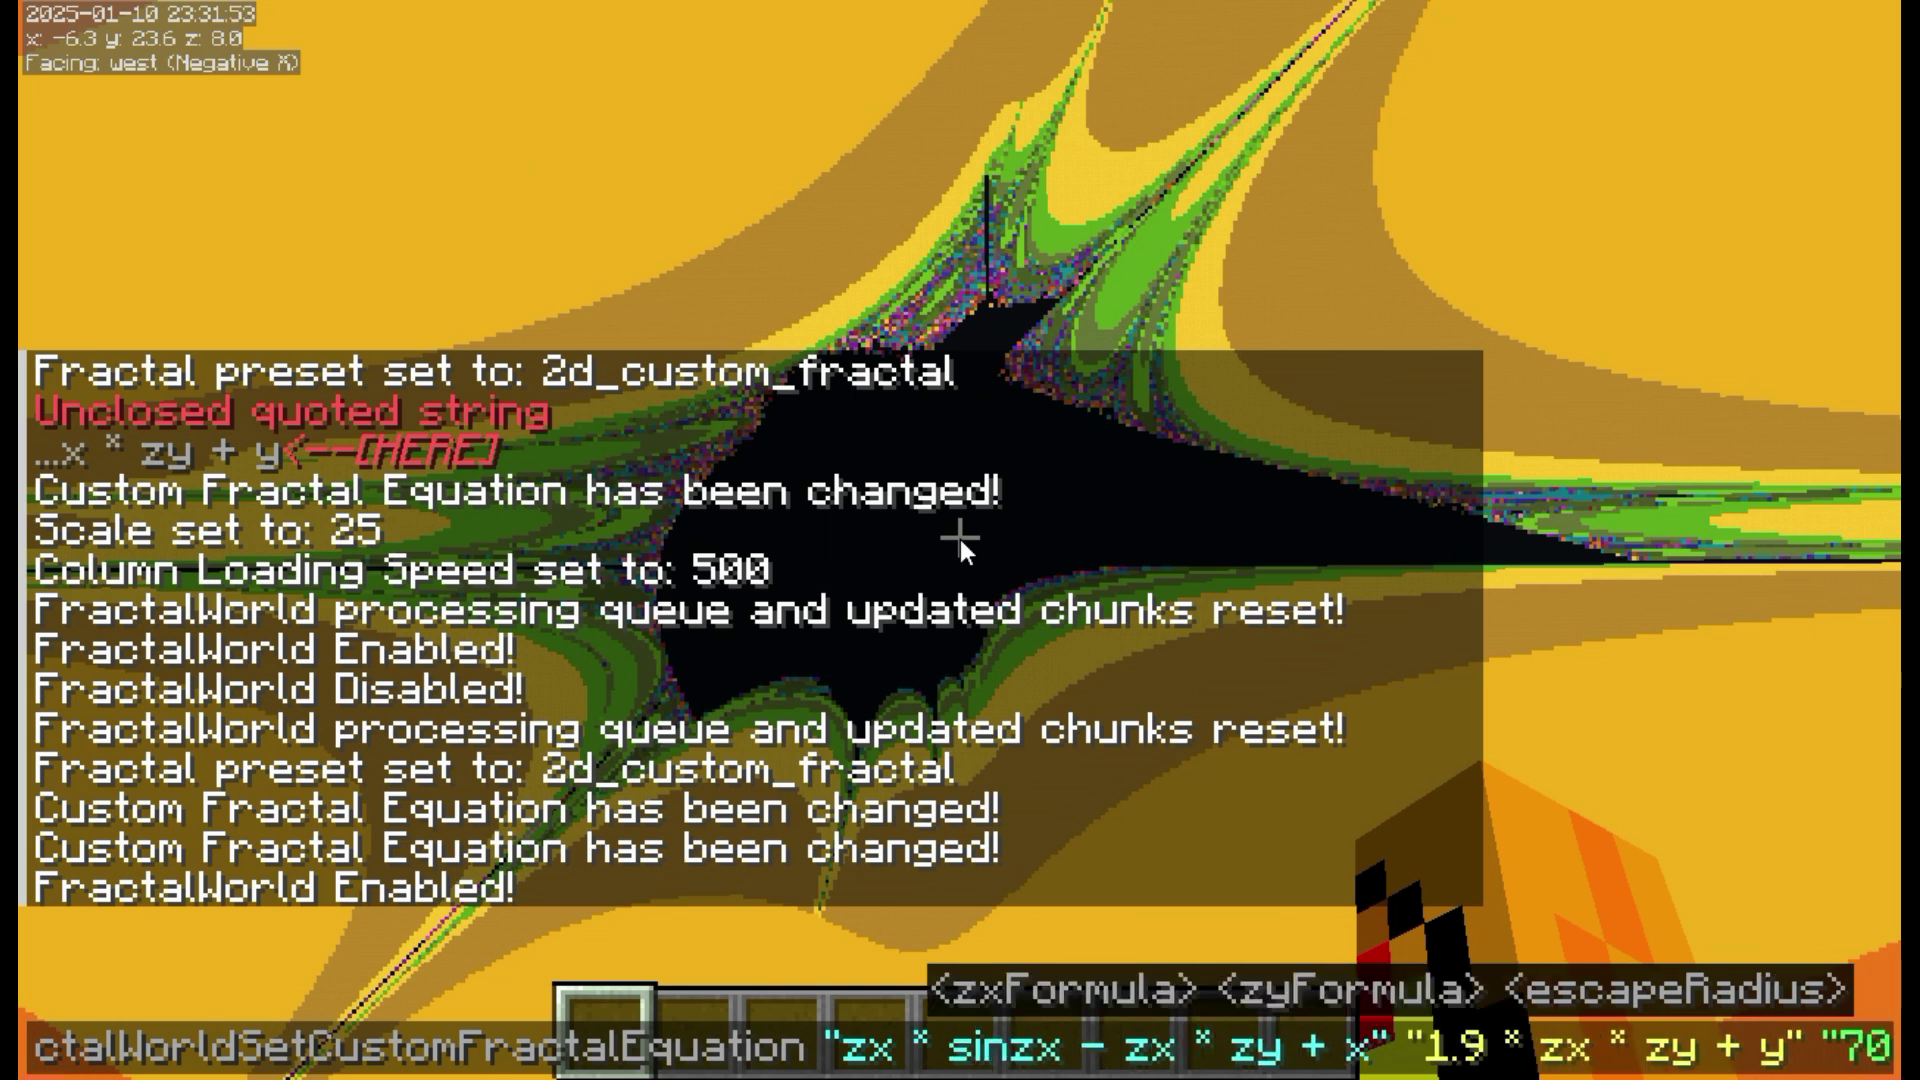
text(()
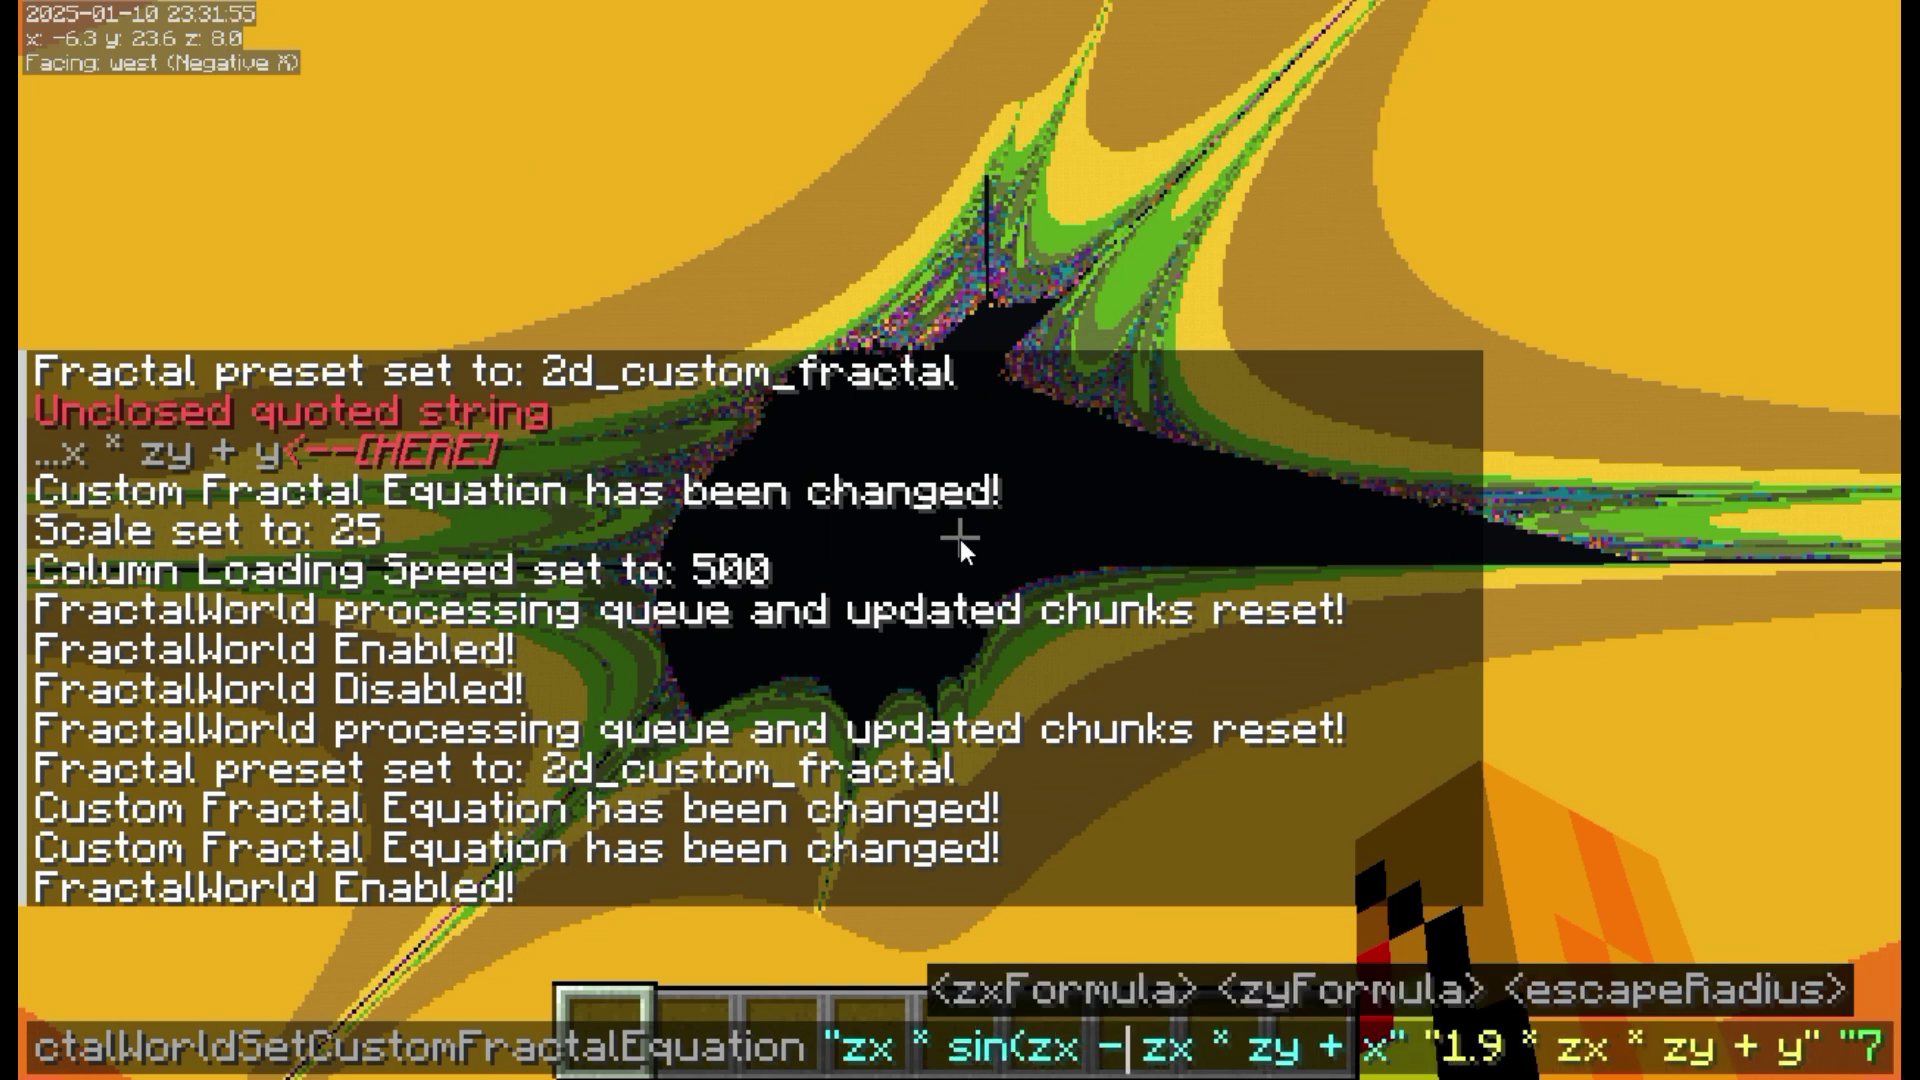
text())
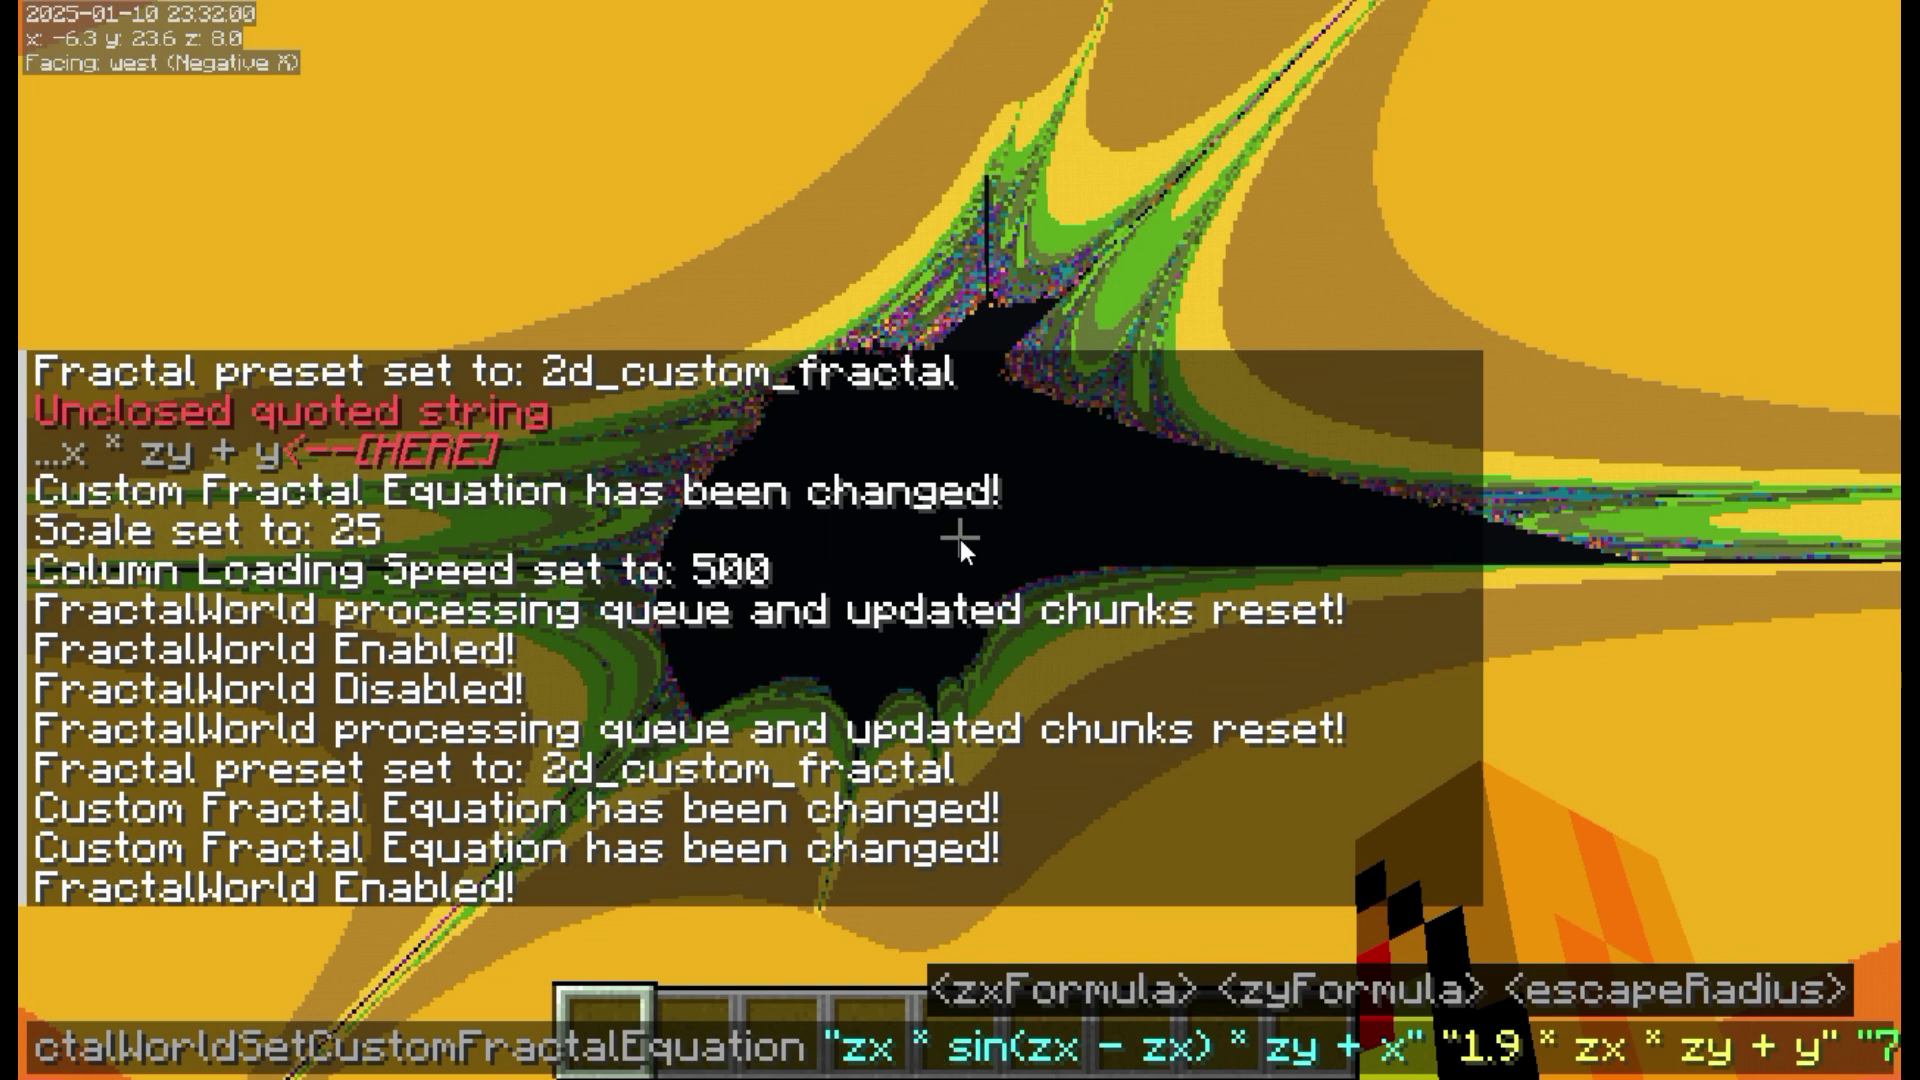
text())
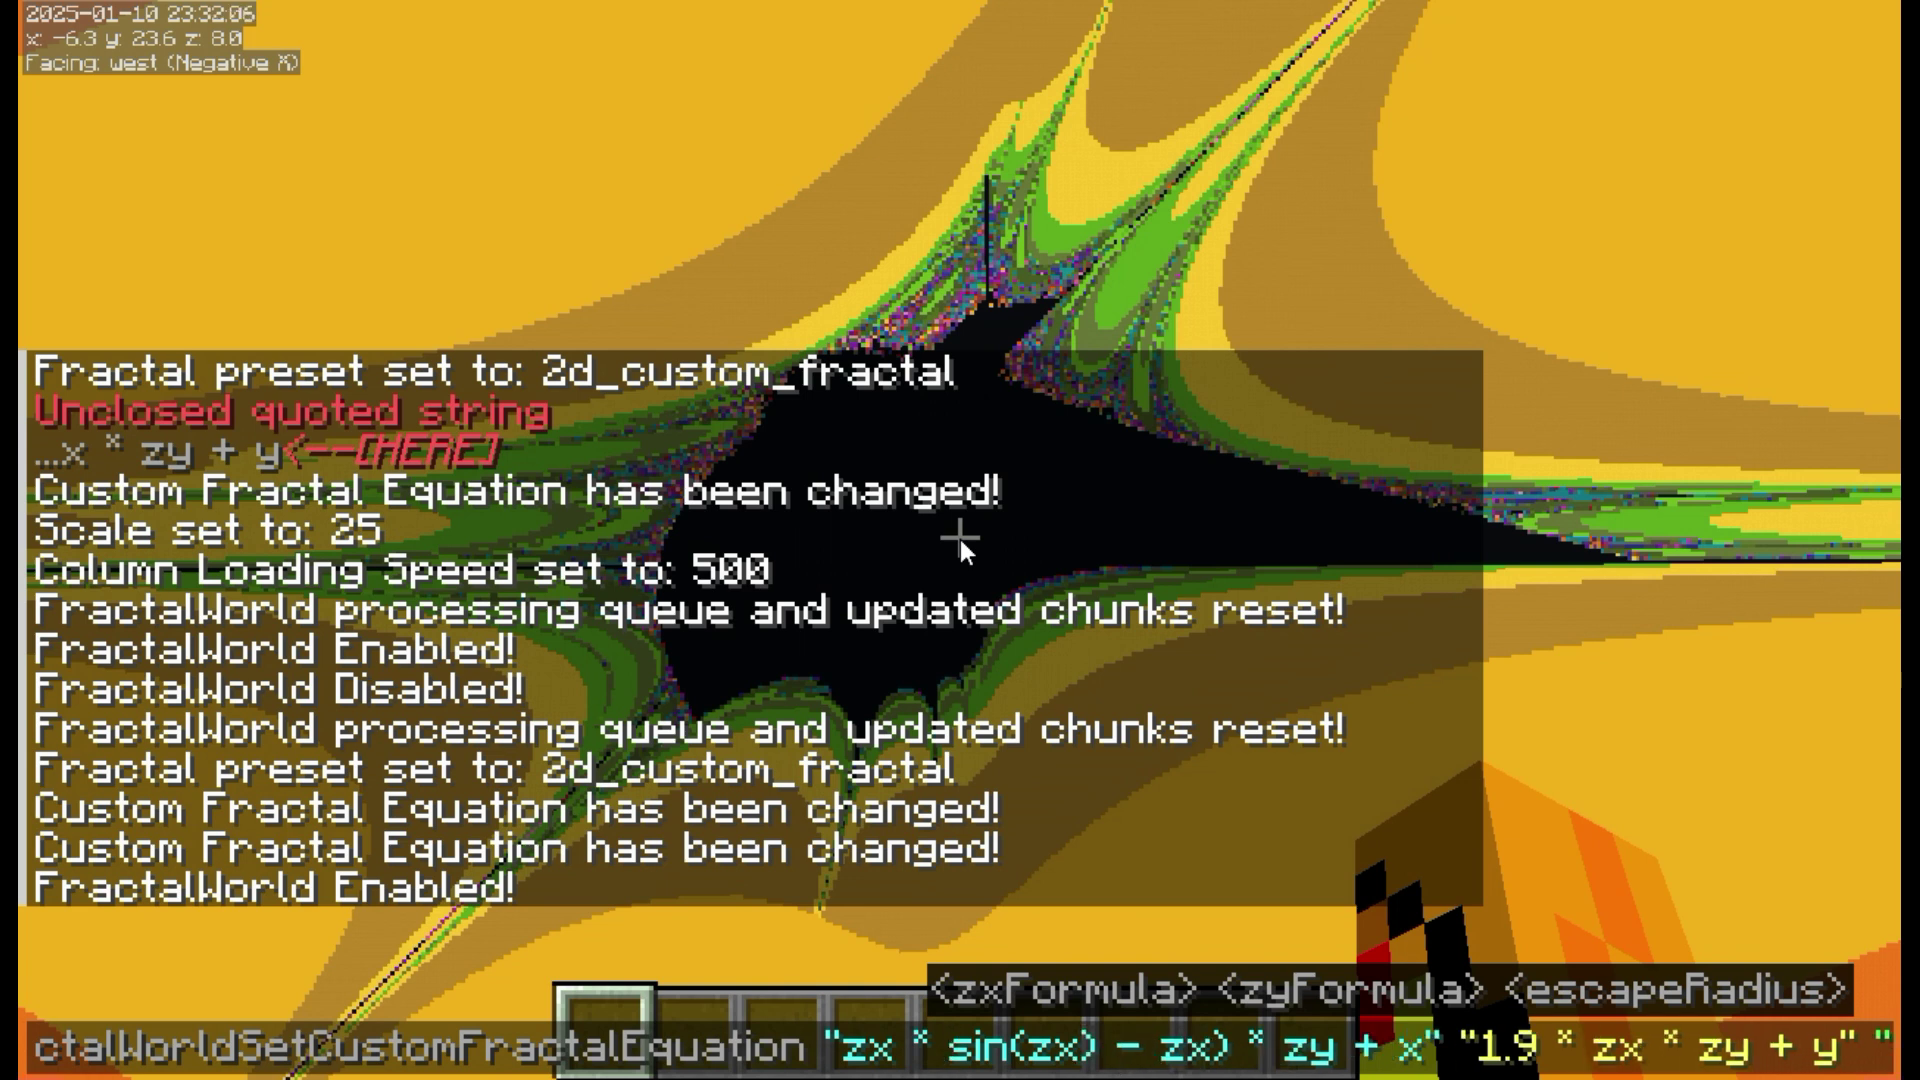
key(BackSpace)
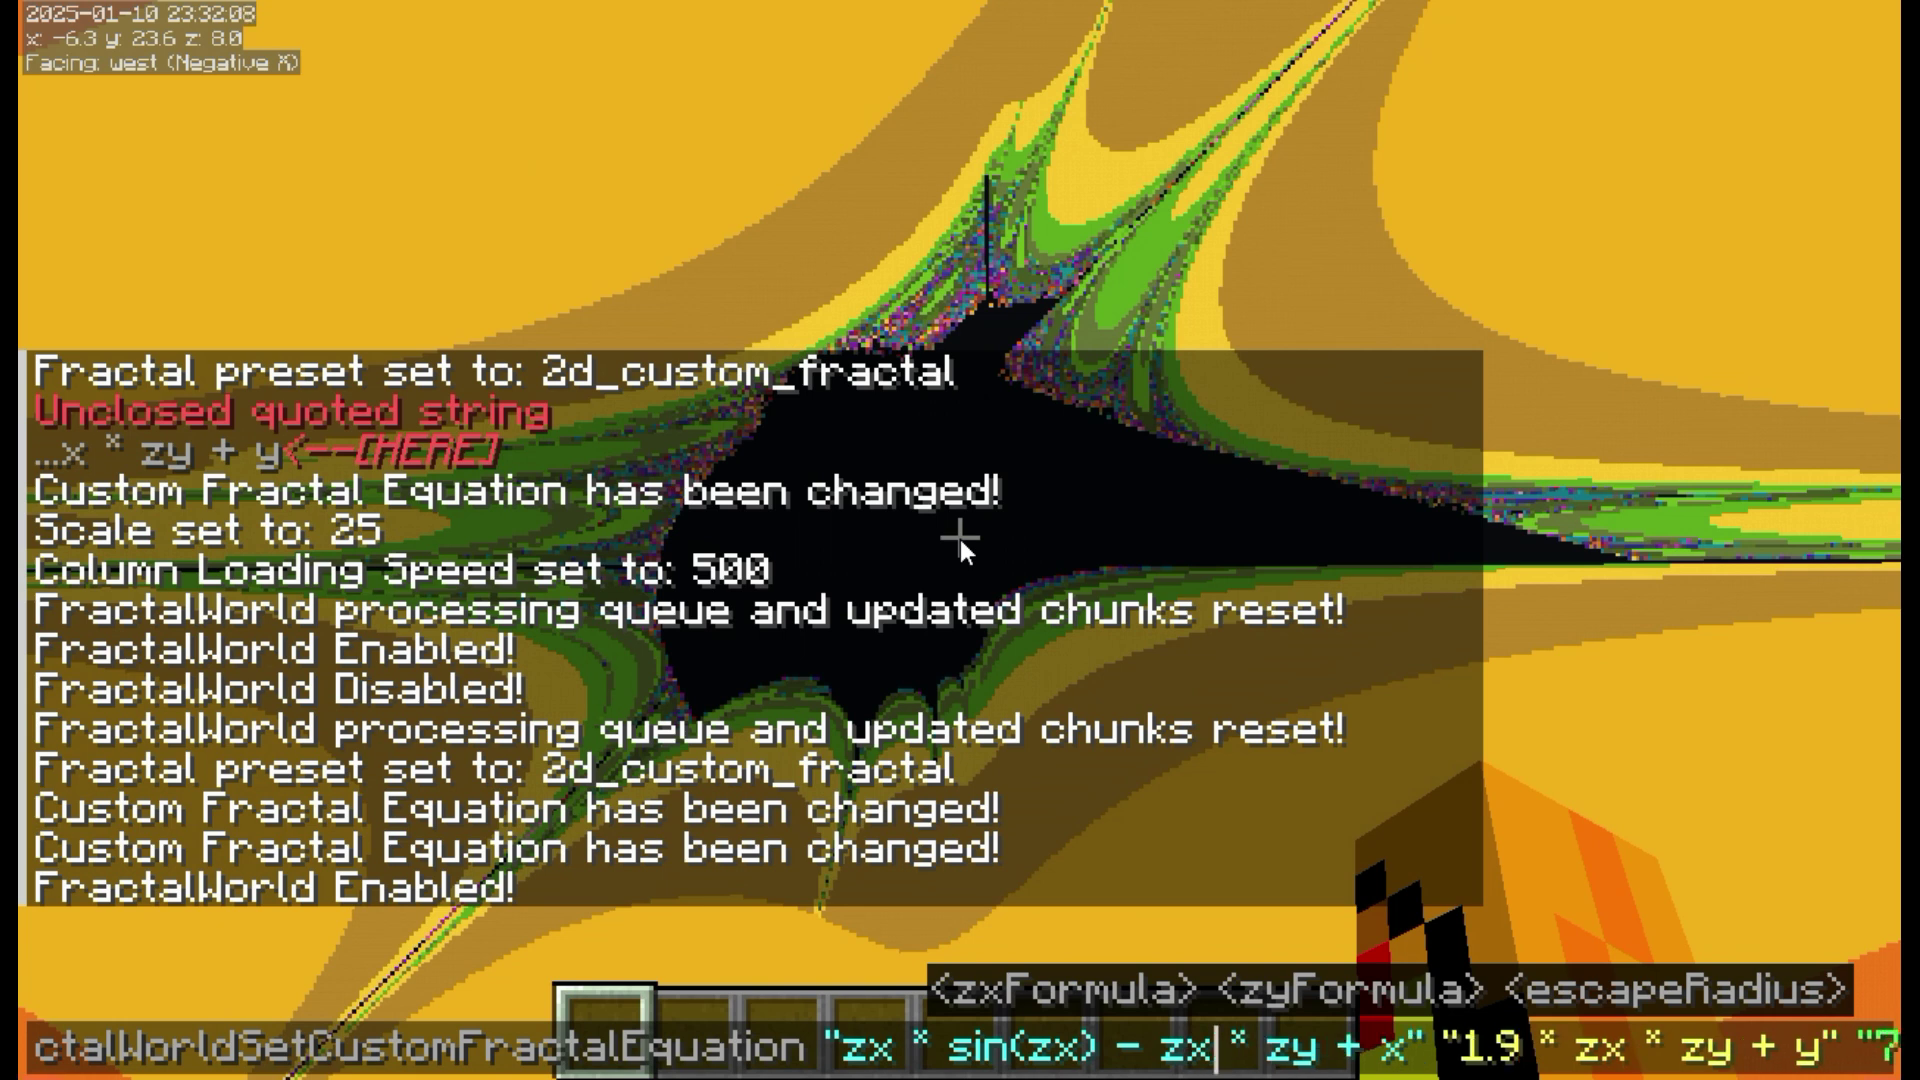
Set the zy formula's coefficient to 1.85 and apply the custom fractal equation.
key(Right)
key(Right)
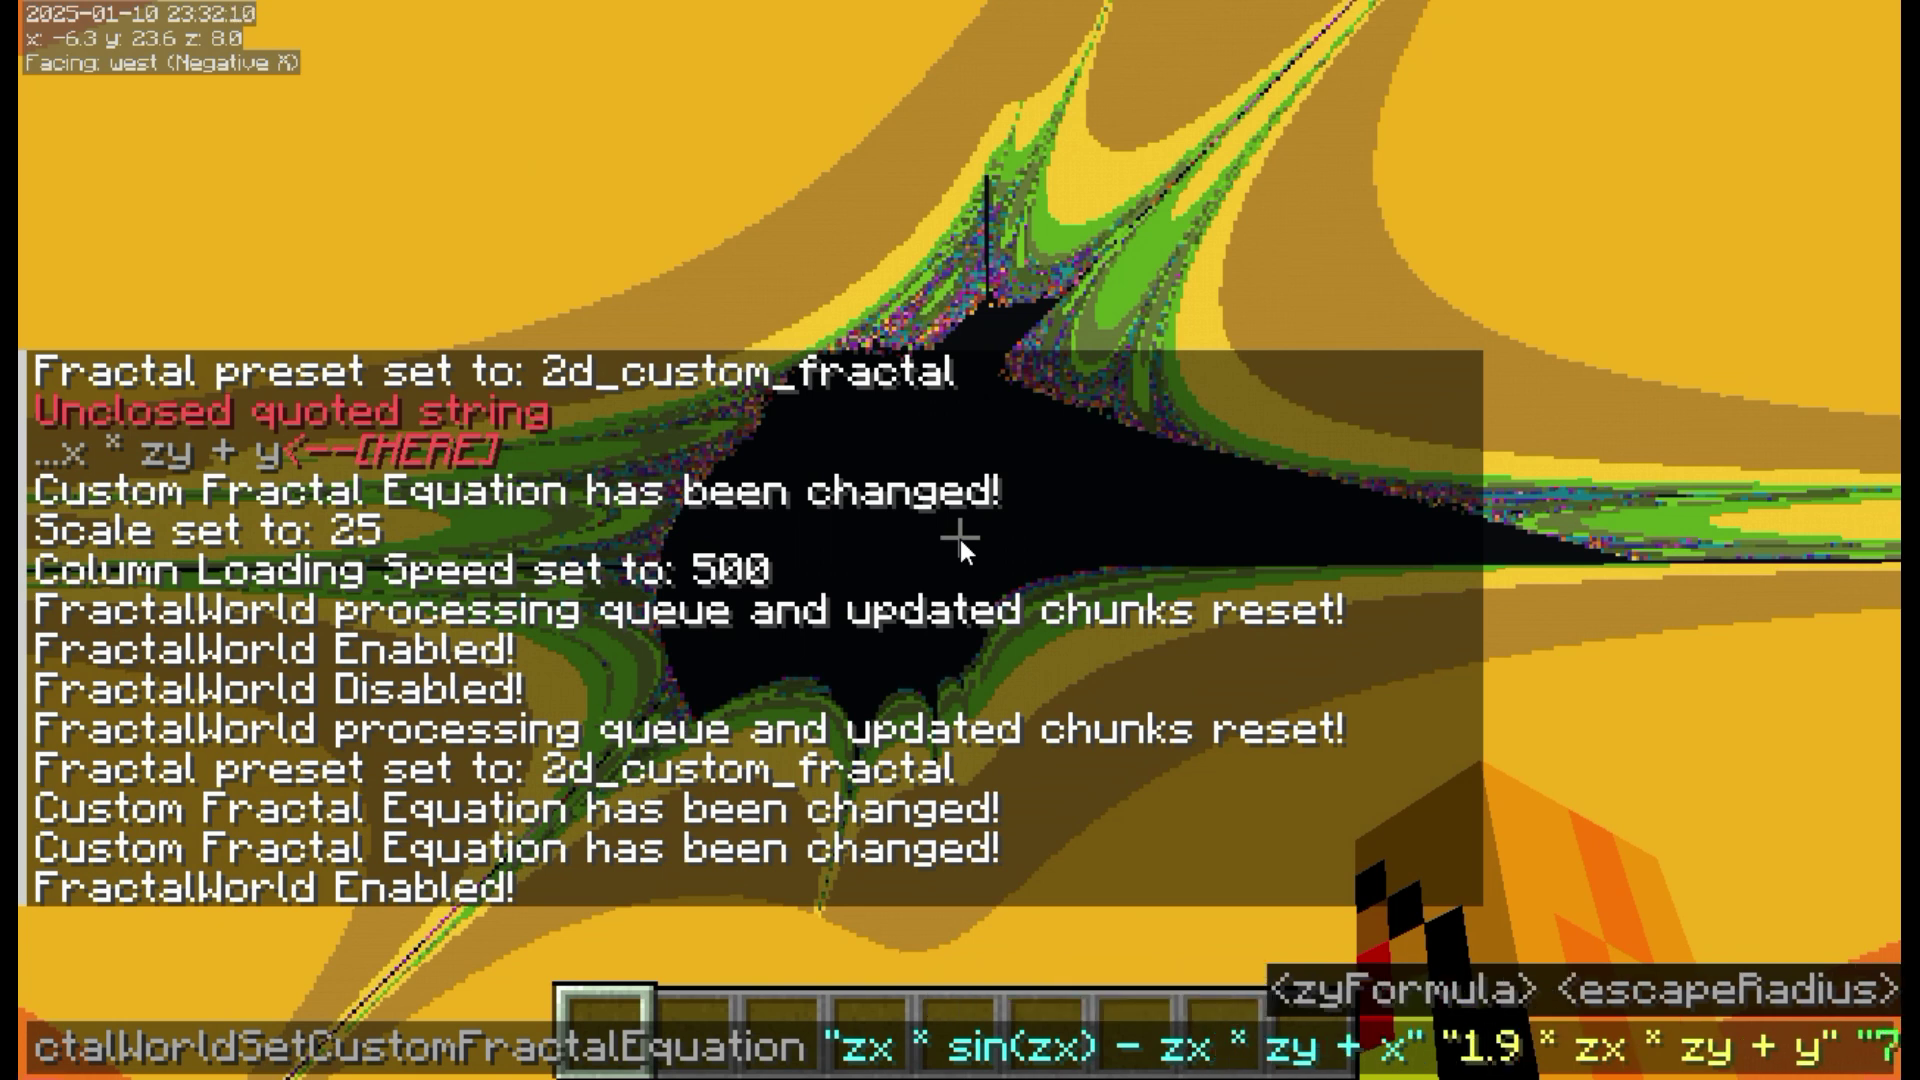
key(BackSpace)
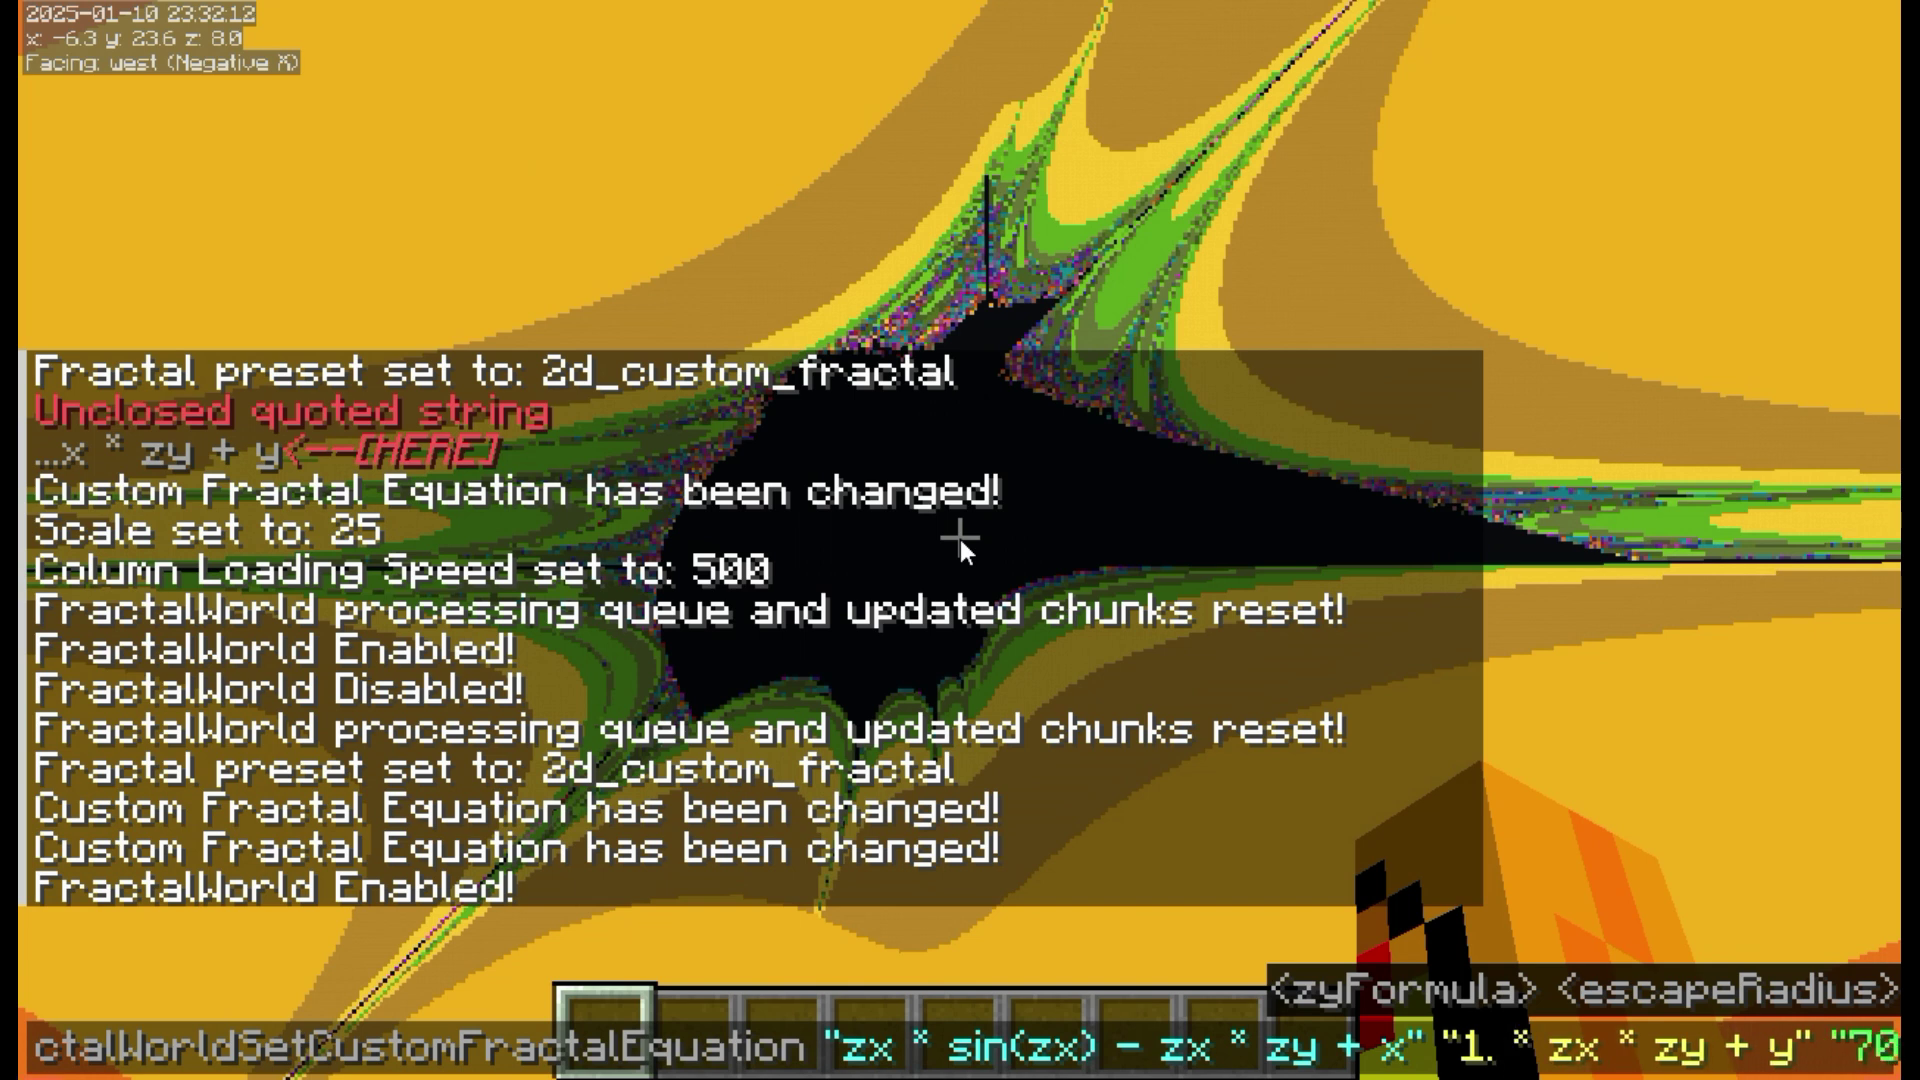
text(85)
key(Return)
Reset the updated chunks with FractalWorldResetChunks and run the FractalWorldOff command.
key(slash)
text(fr)
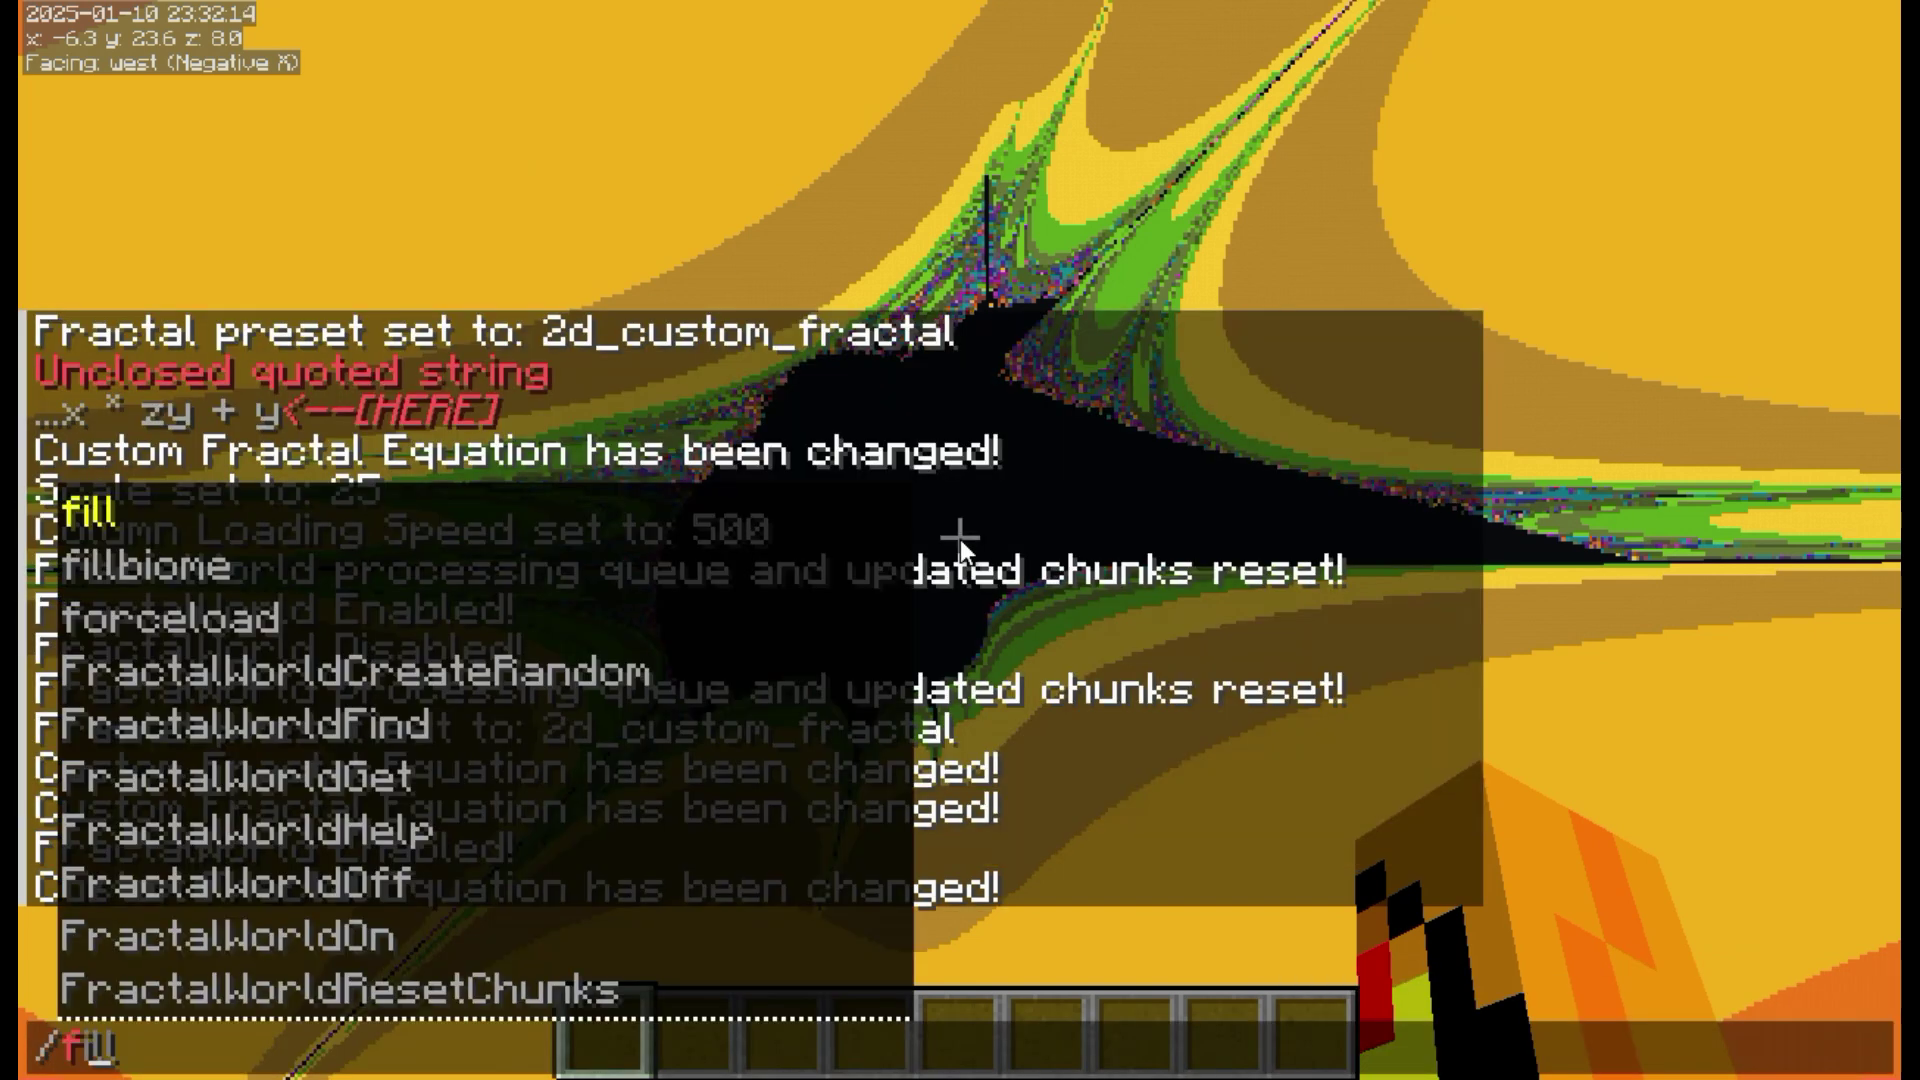
click(539, 831)
key(Return)
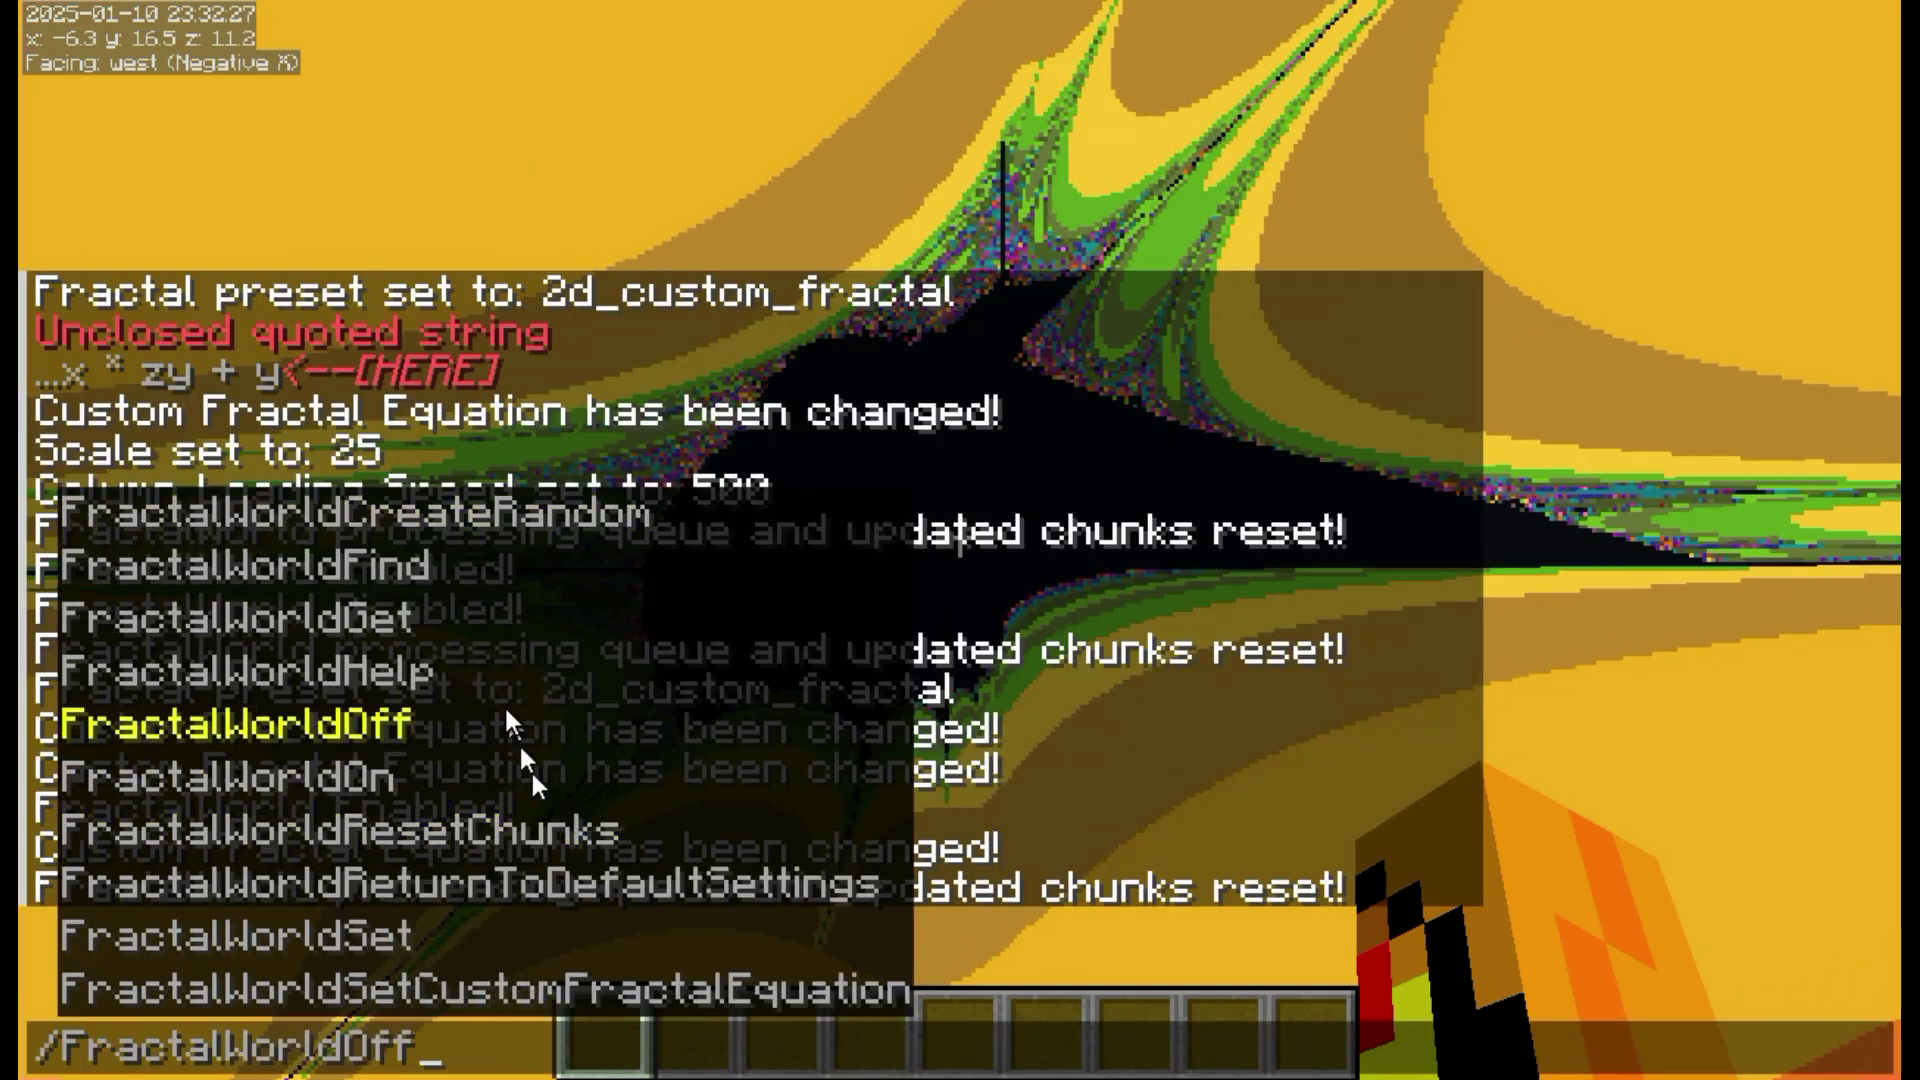
key(Return)
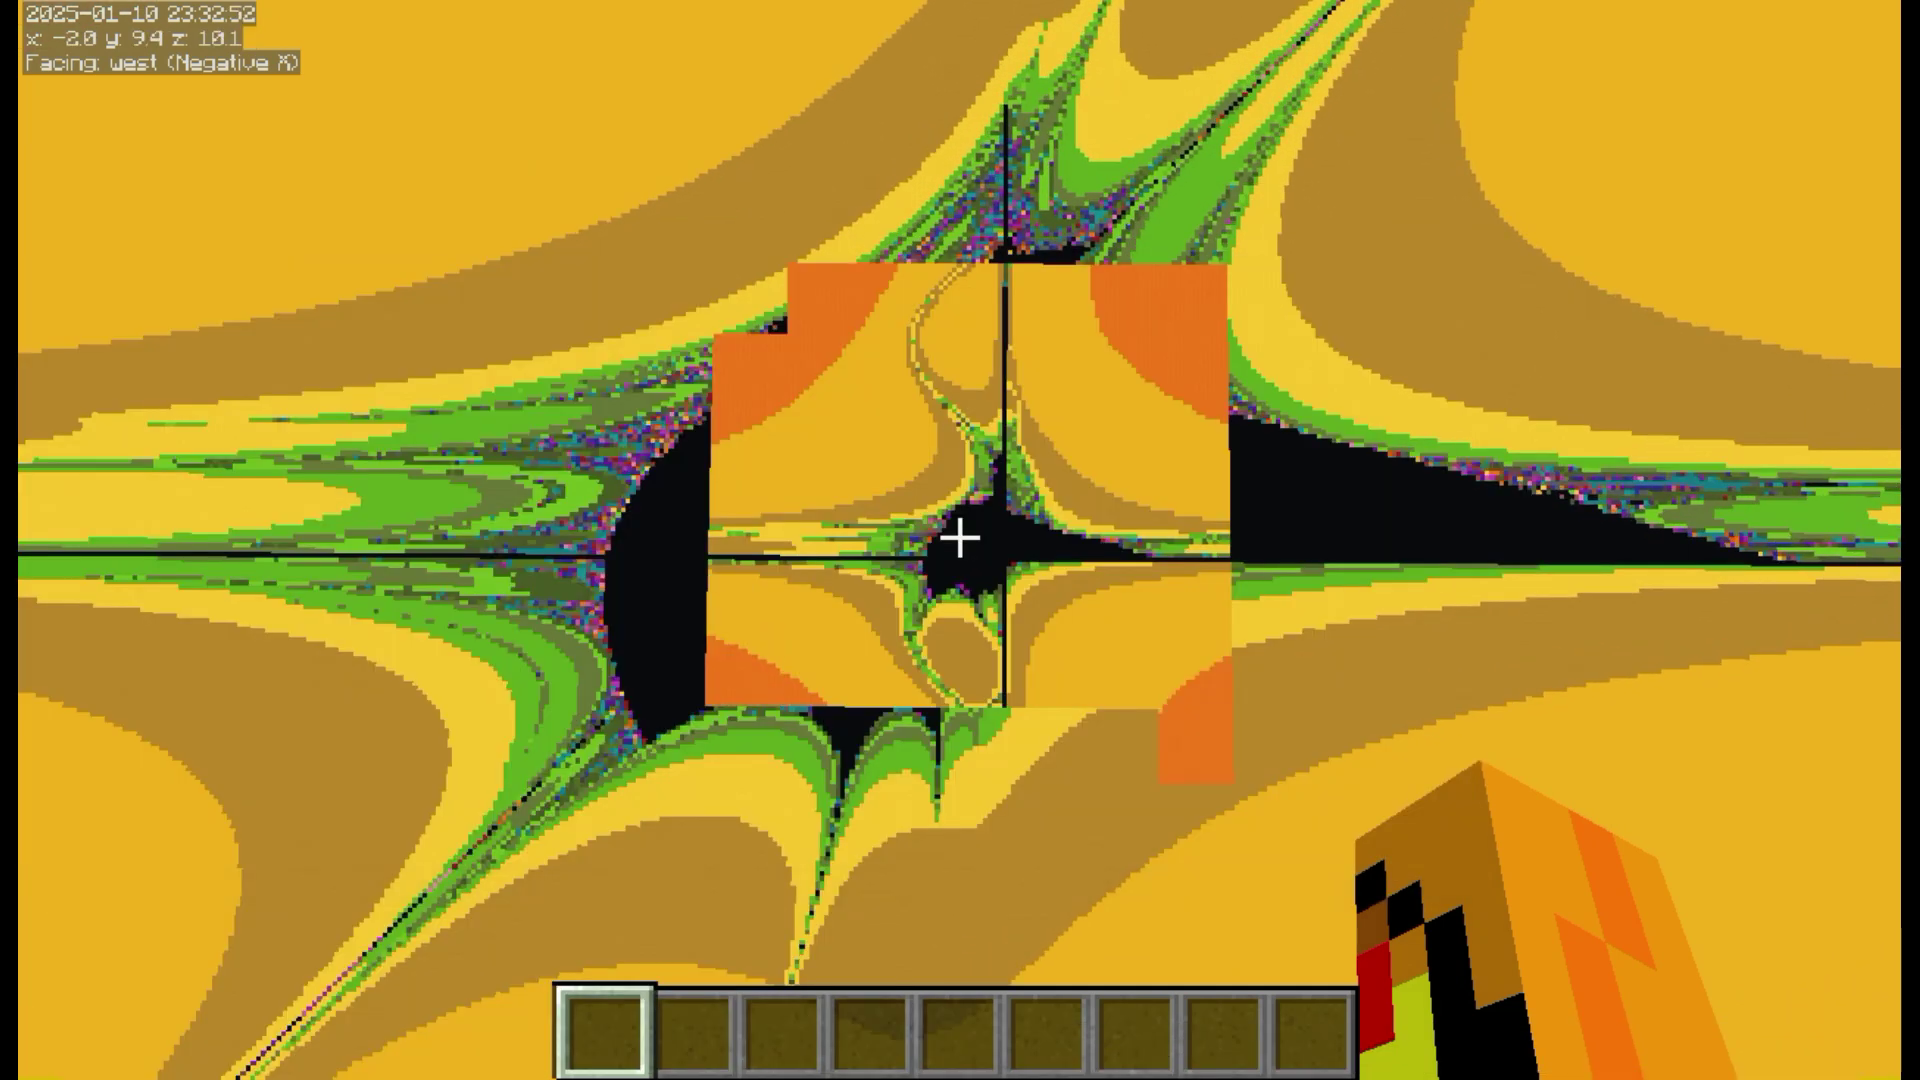
Fly above the center of the regenerated fractal to examine the new pattern from overhead.
key(shift)
key(d)
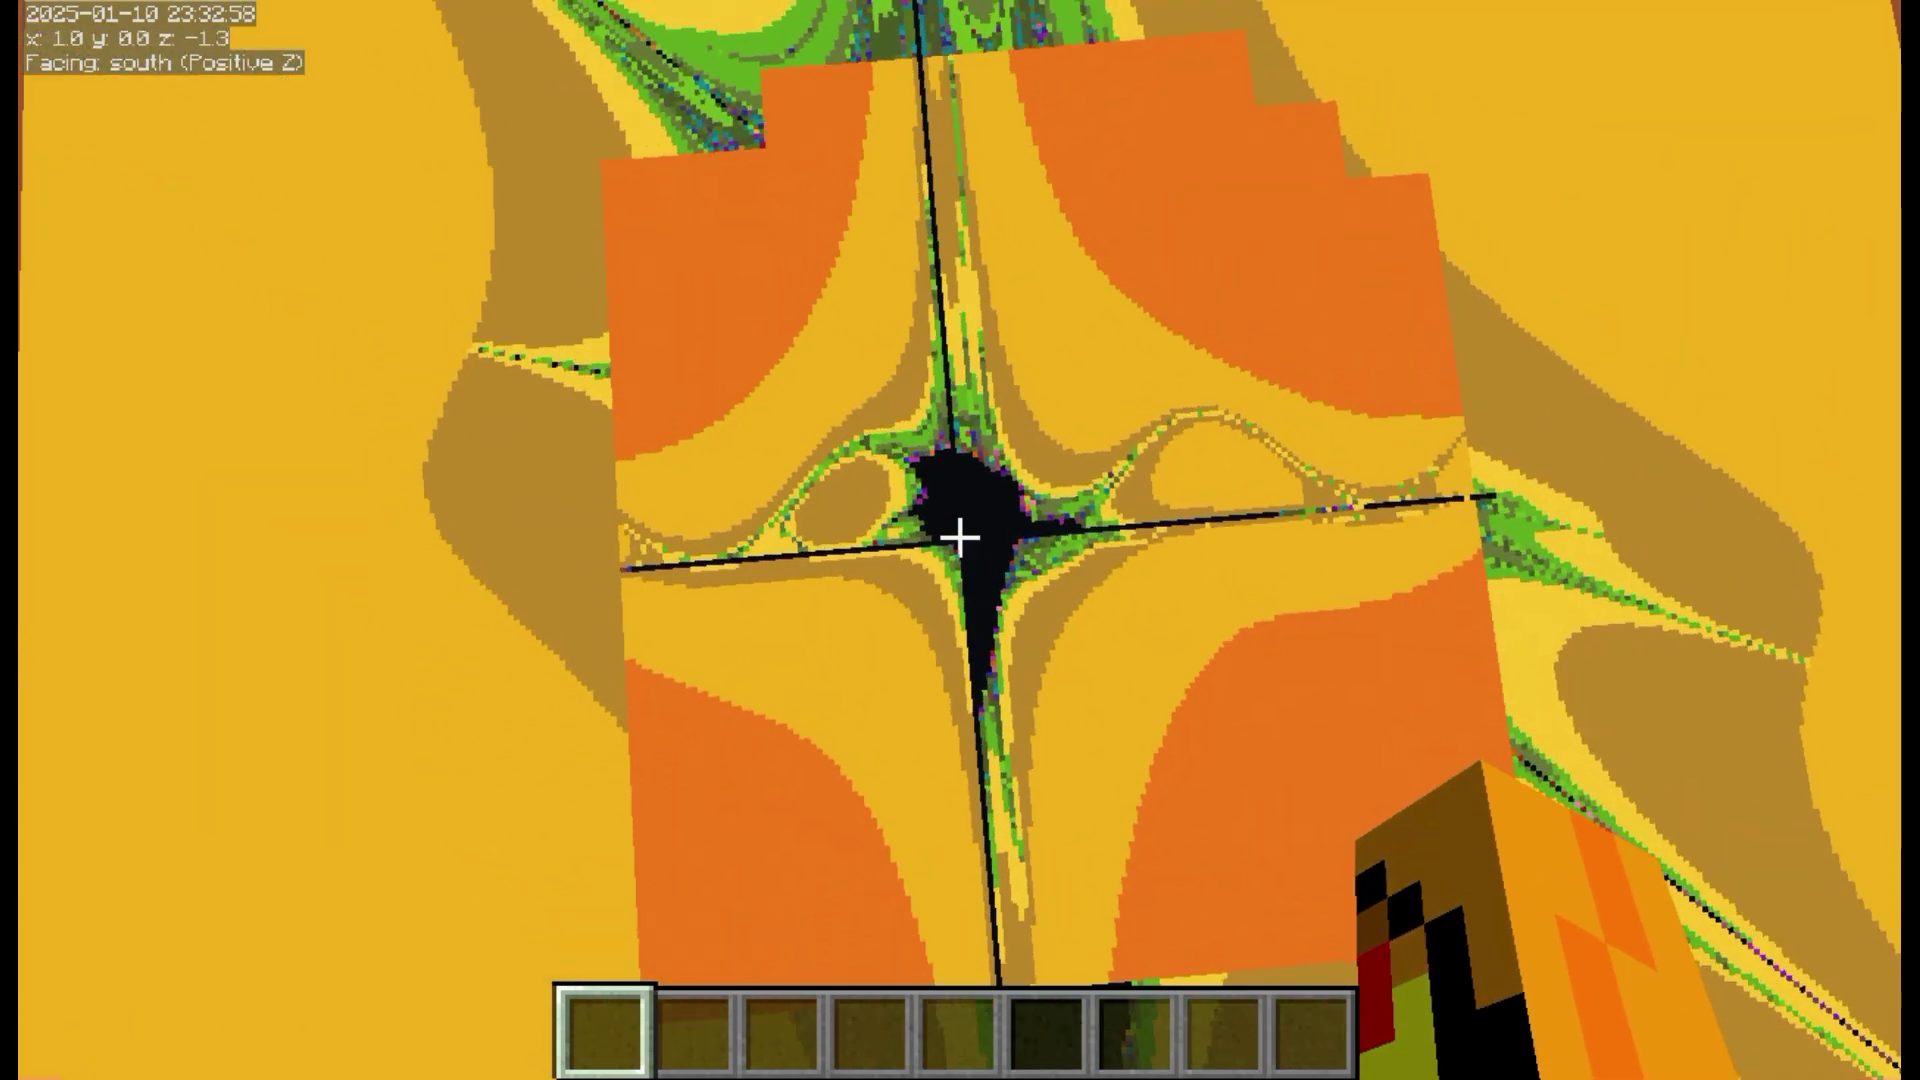
key(space)
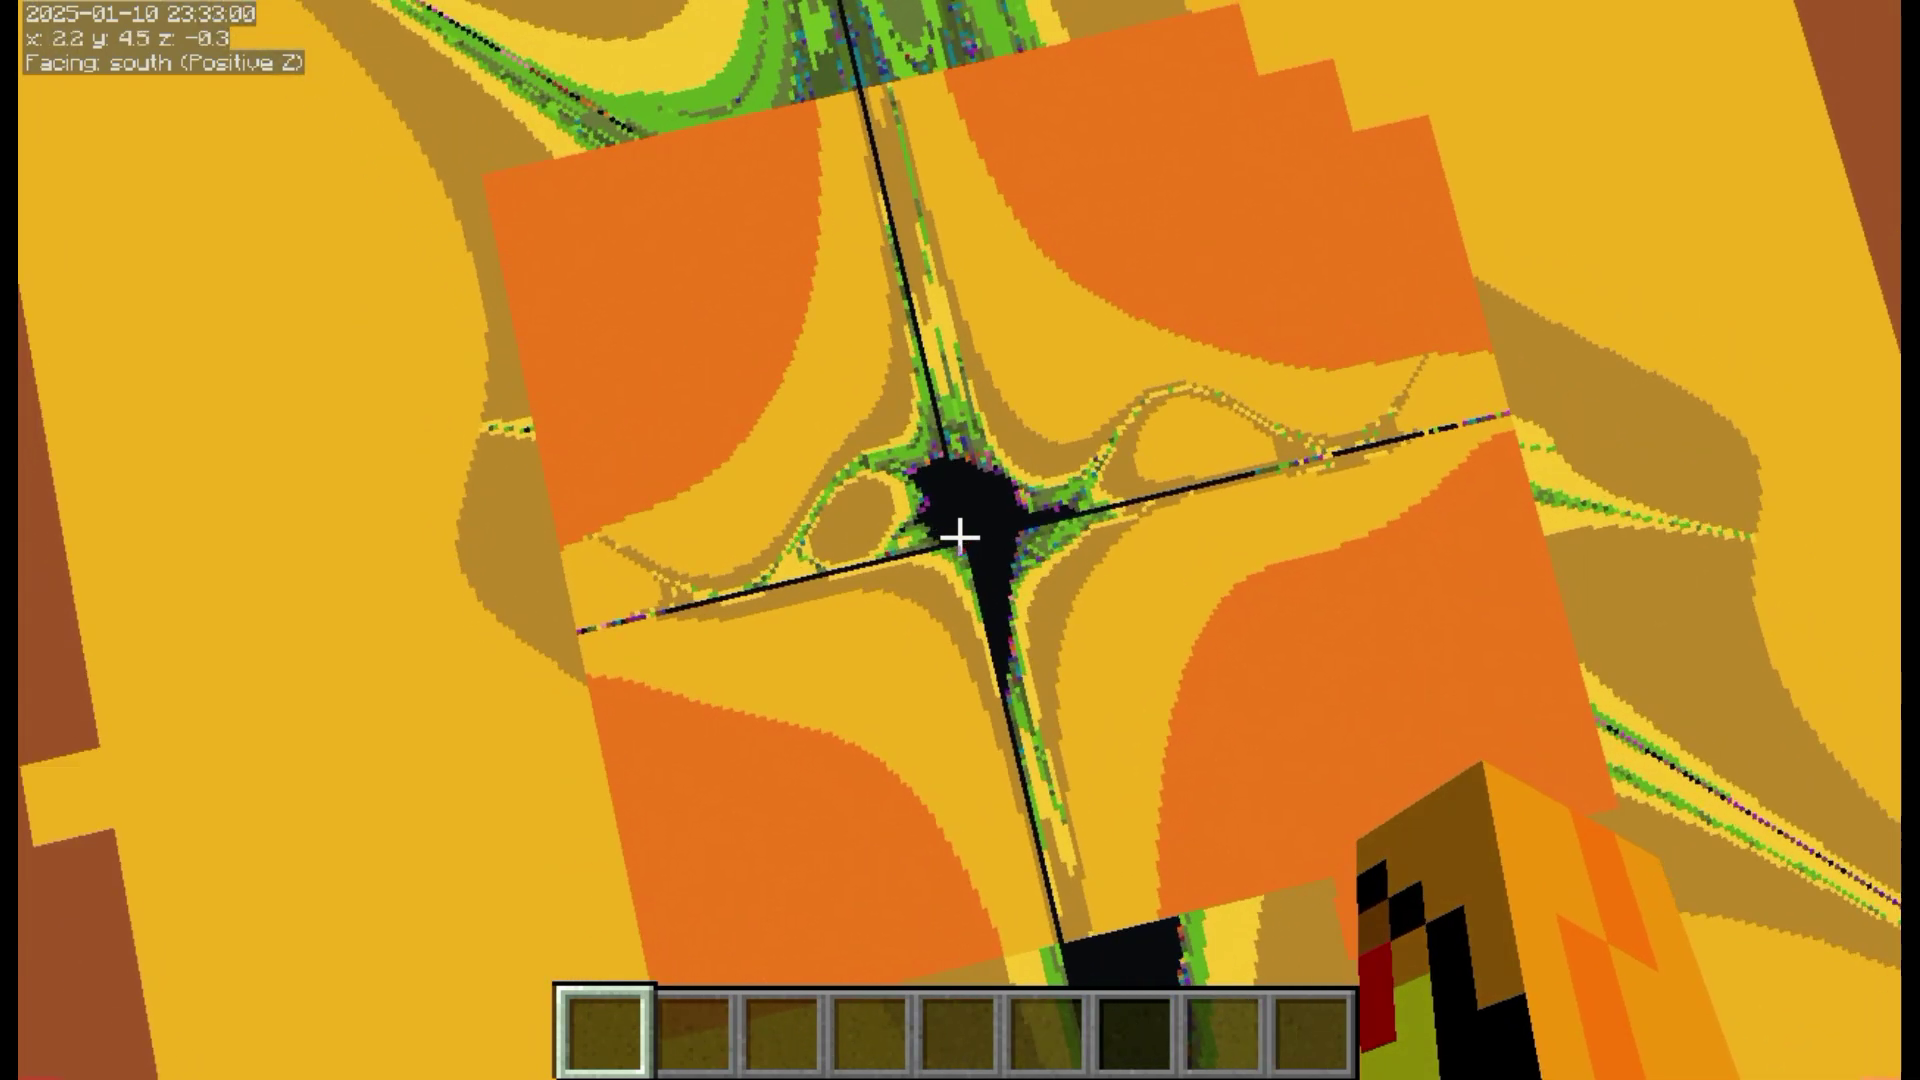
key(d)
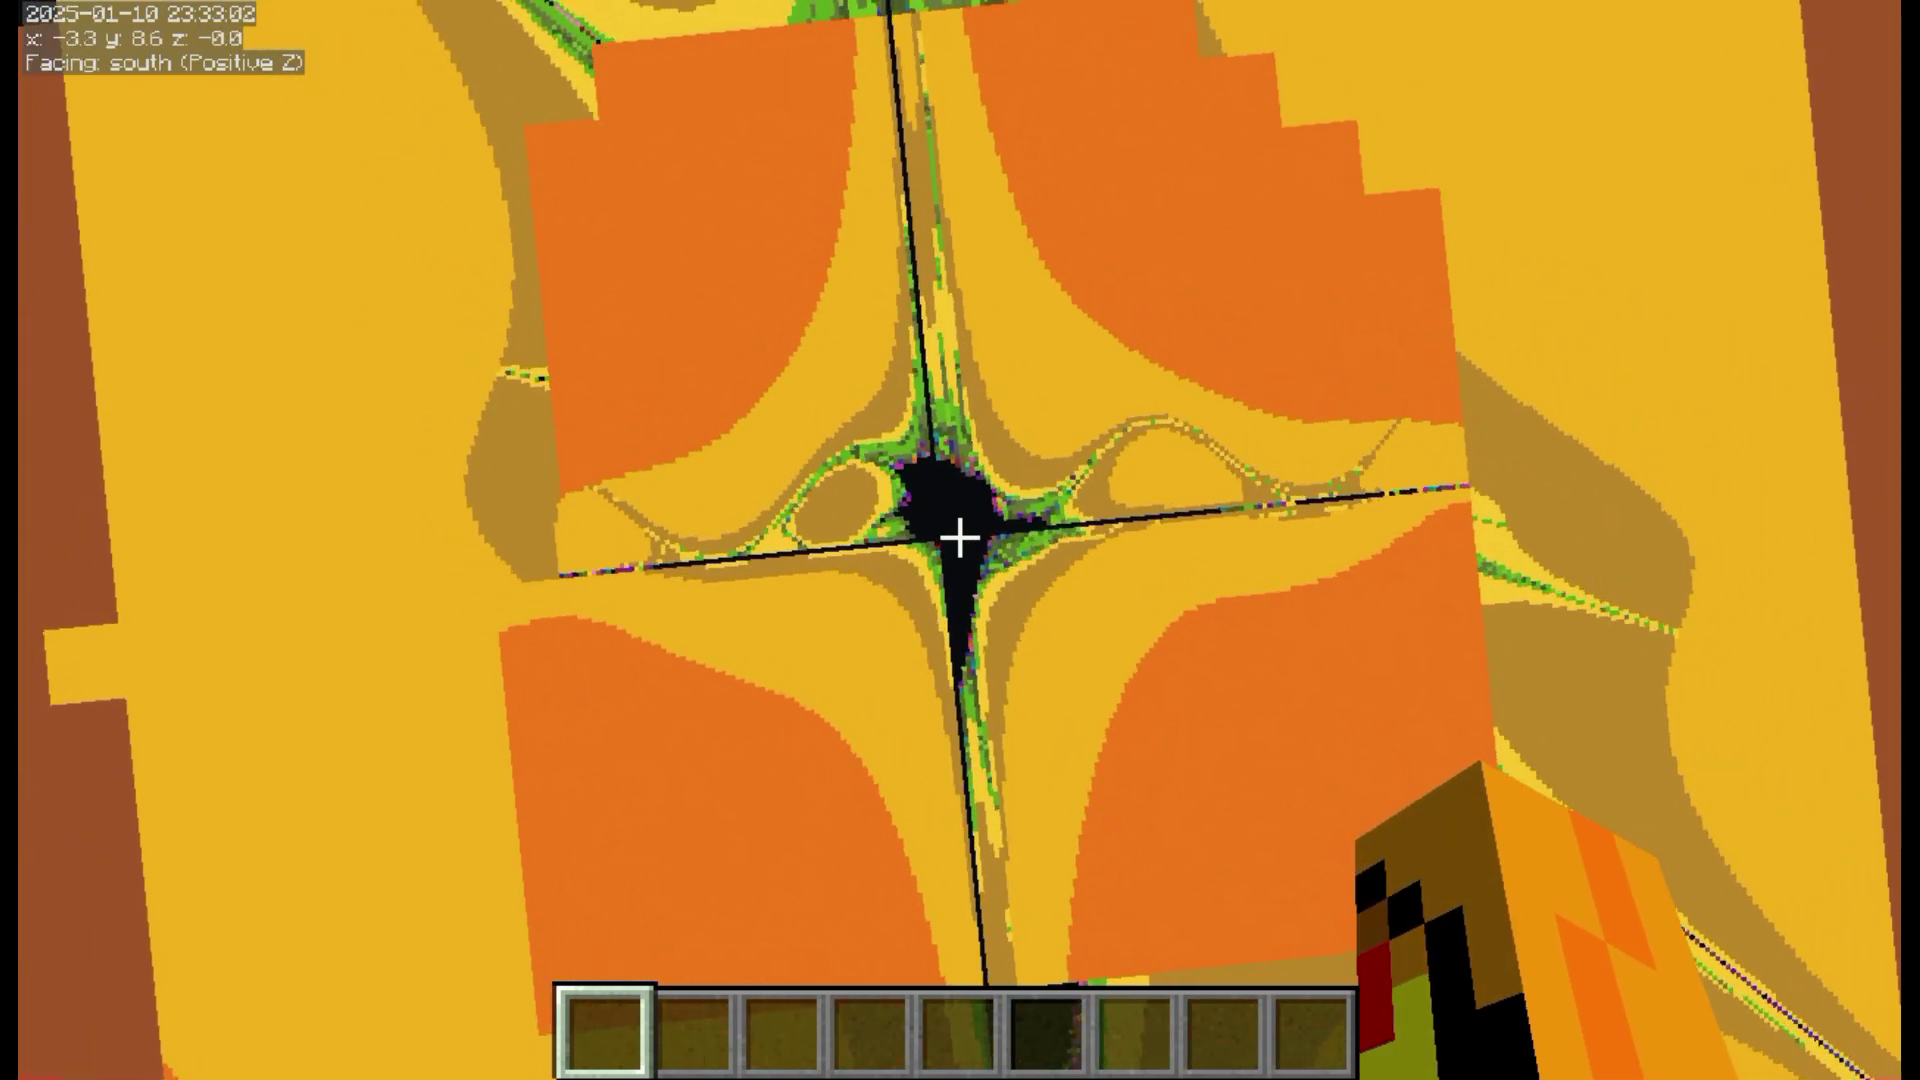
key(shift)
key(space)
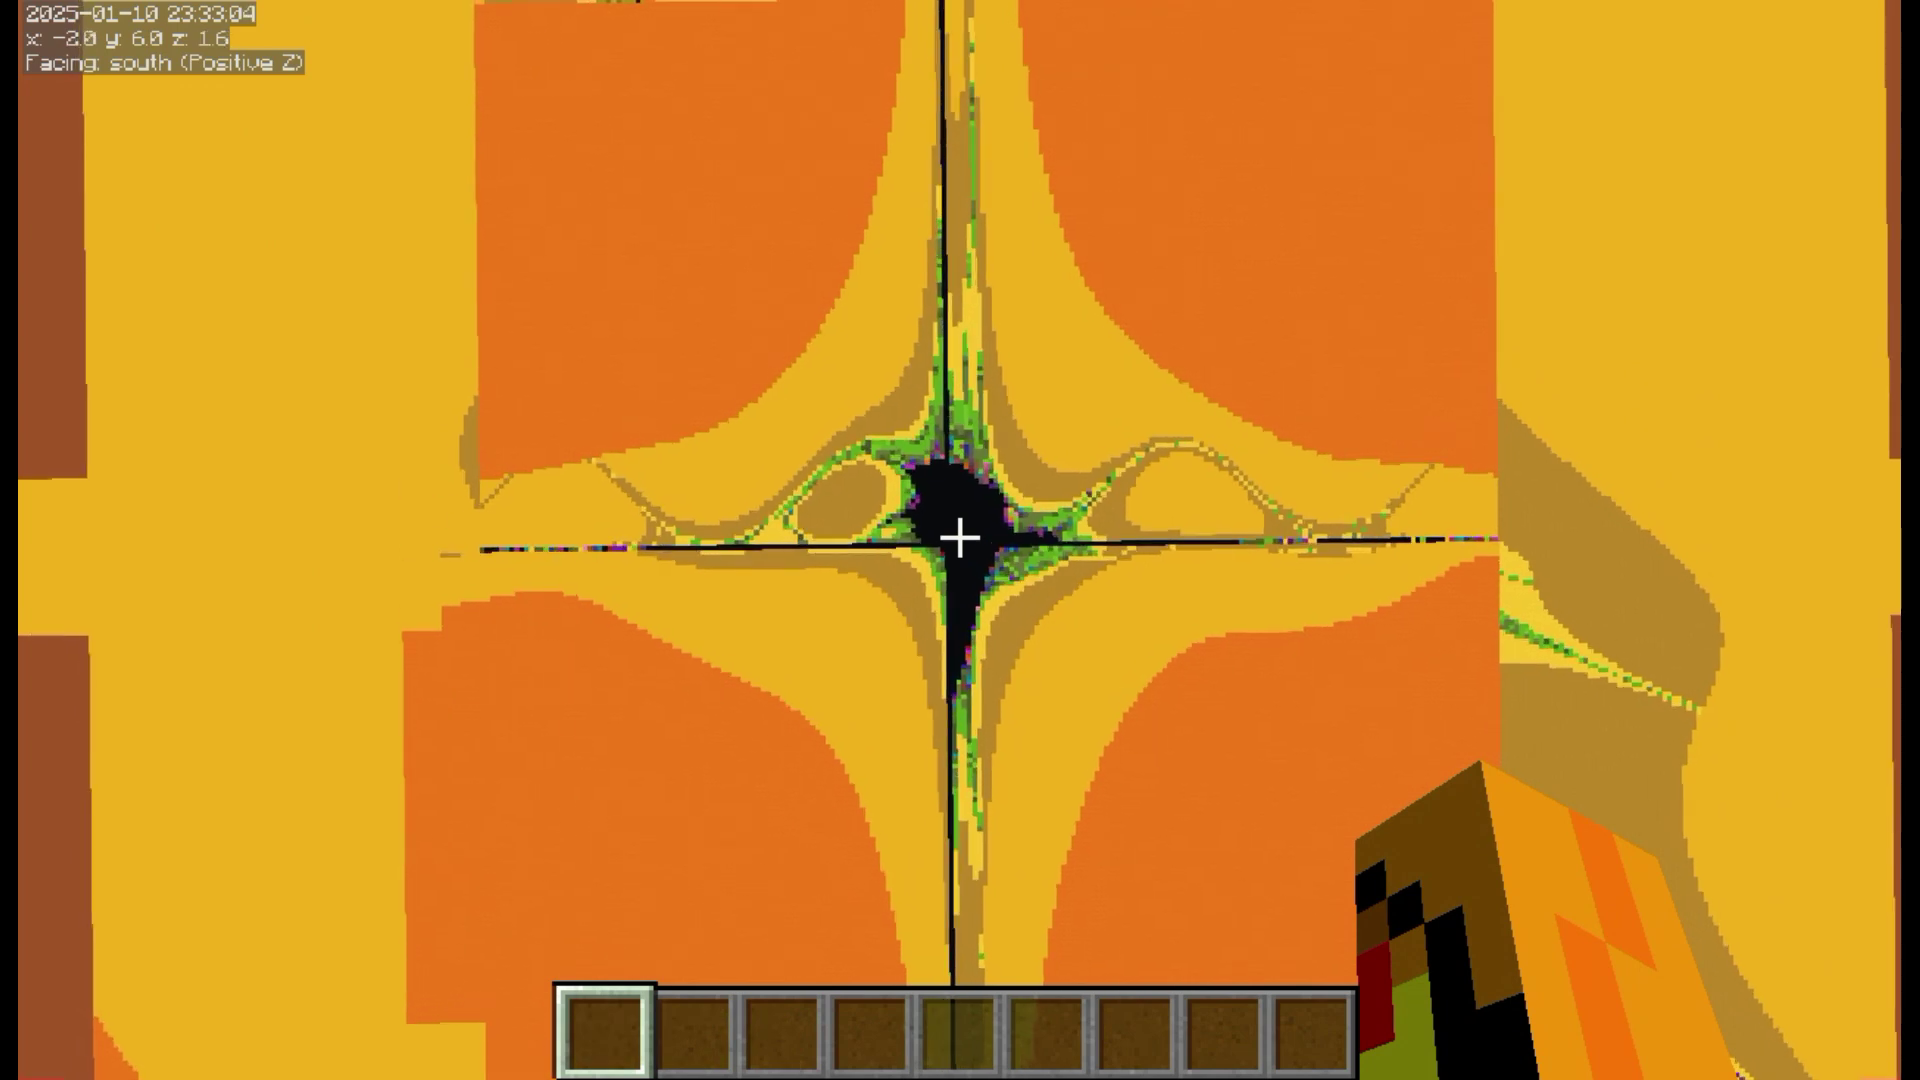
key(shift)
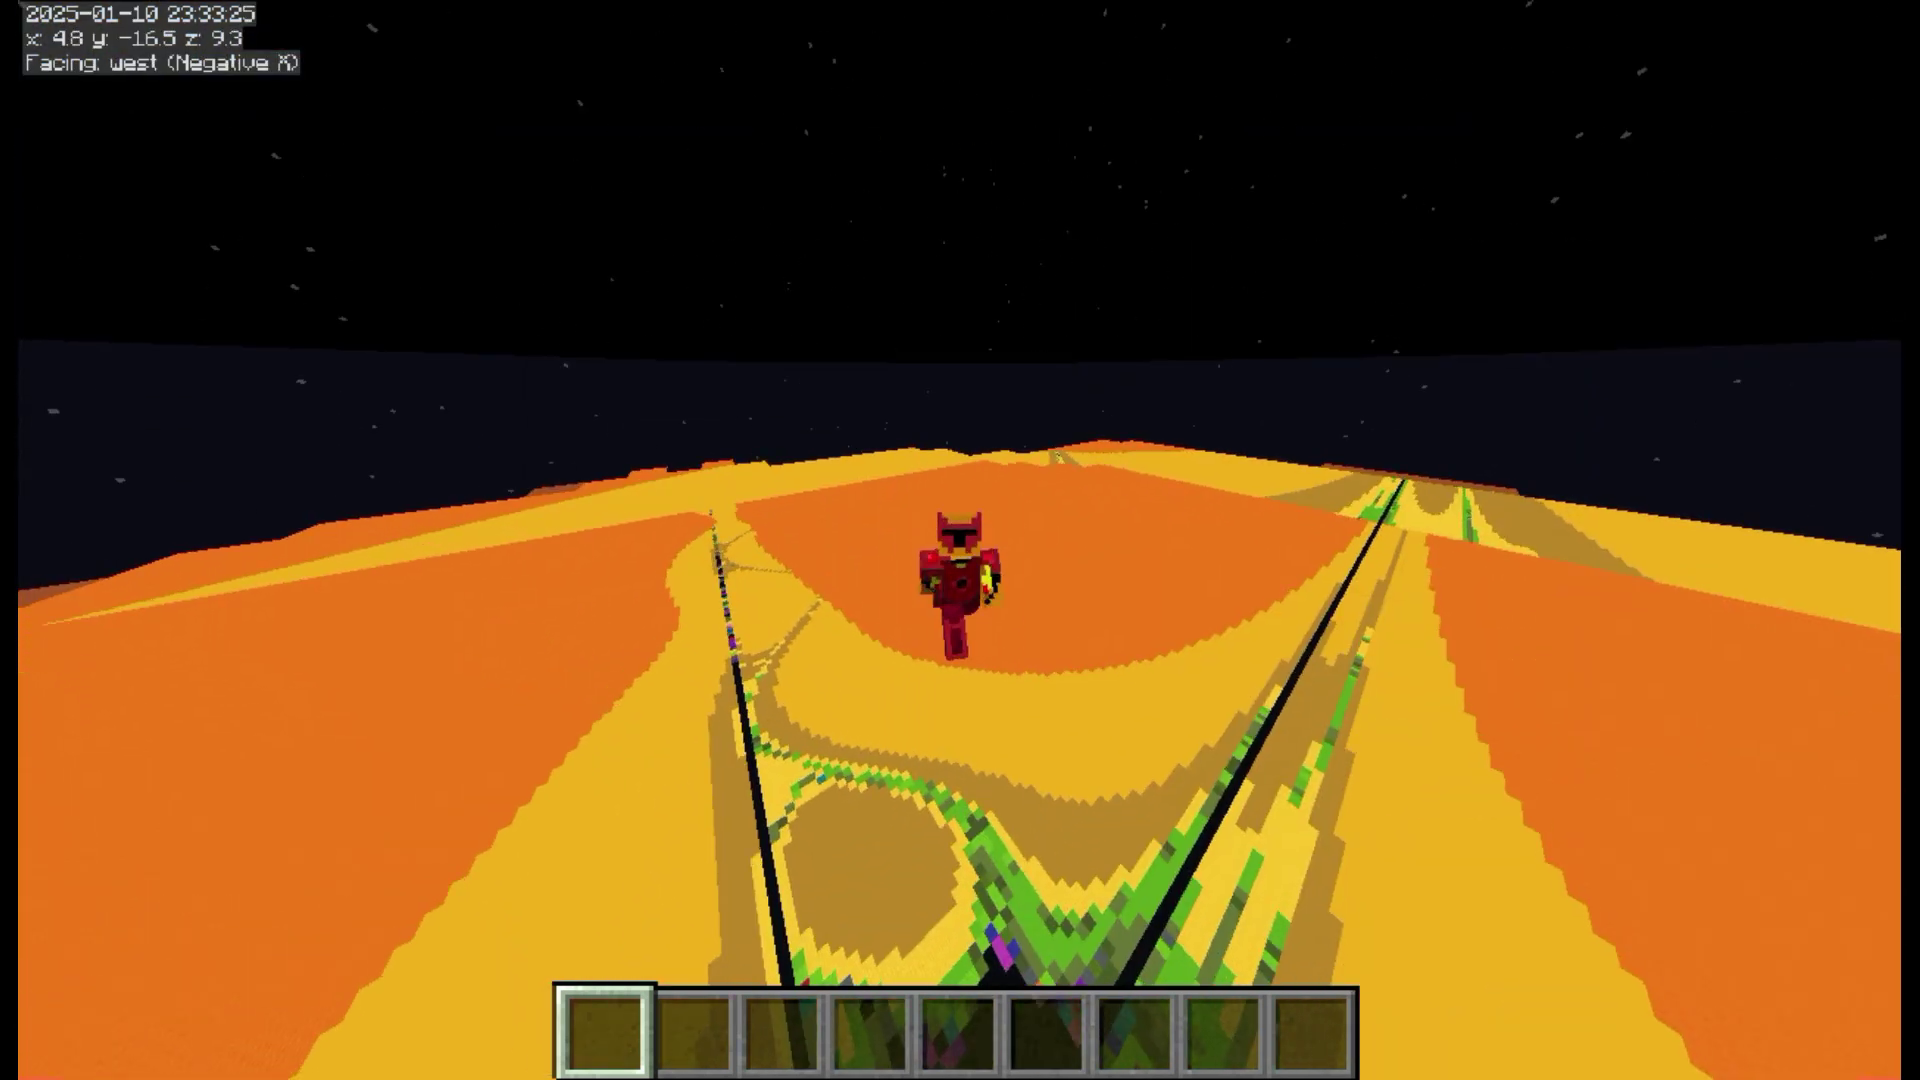
Fly low around the fractal's black center in third-person view to examine the sine-modified terrain up close.
key(s)
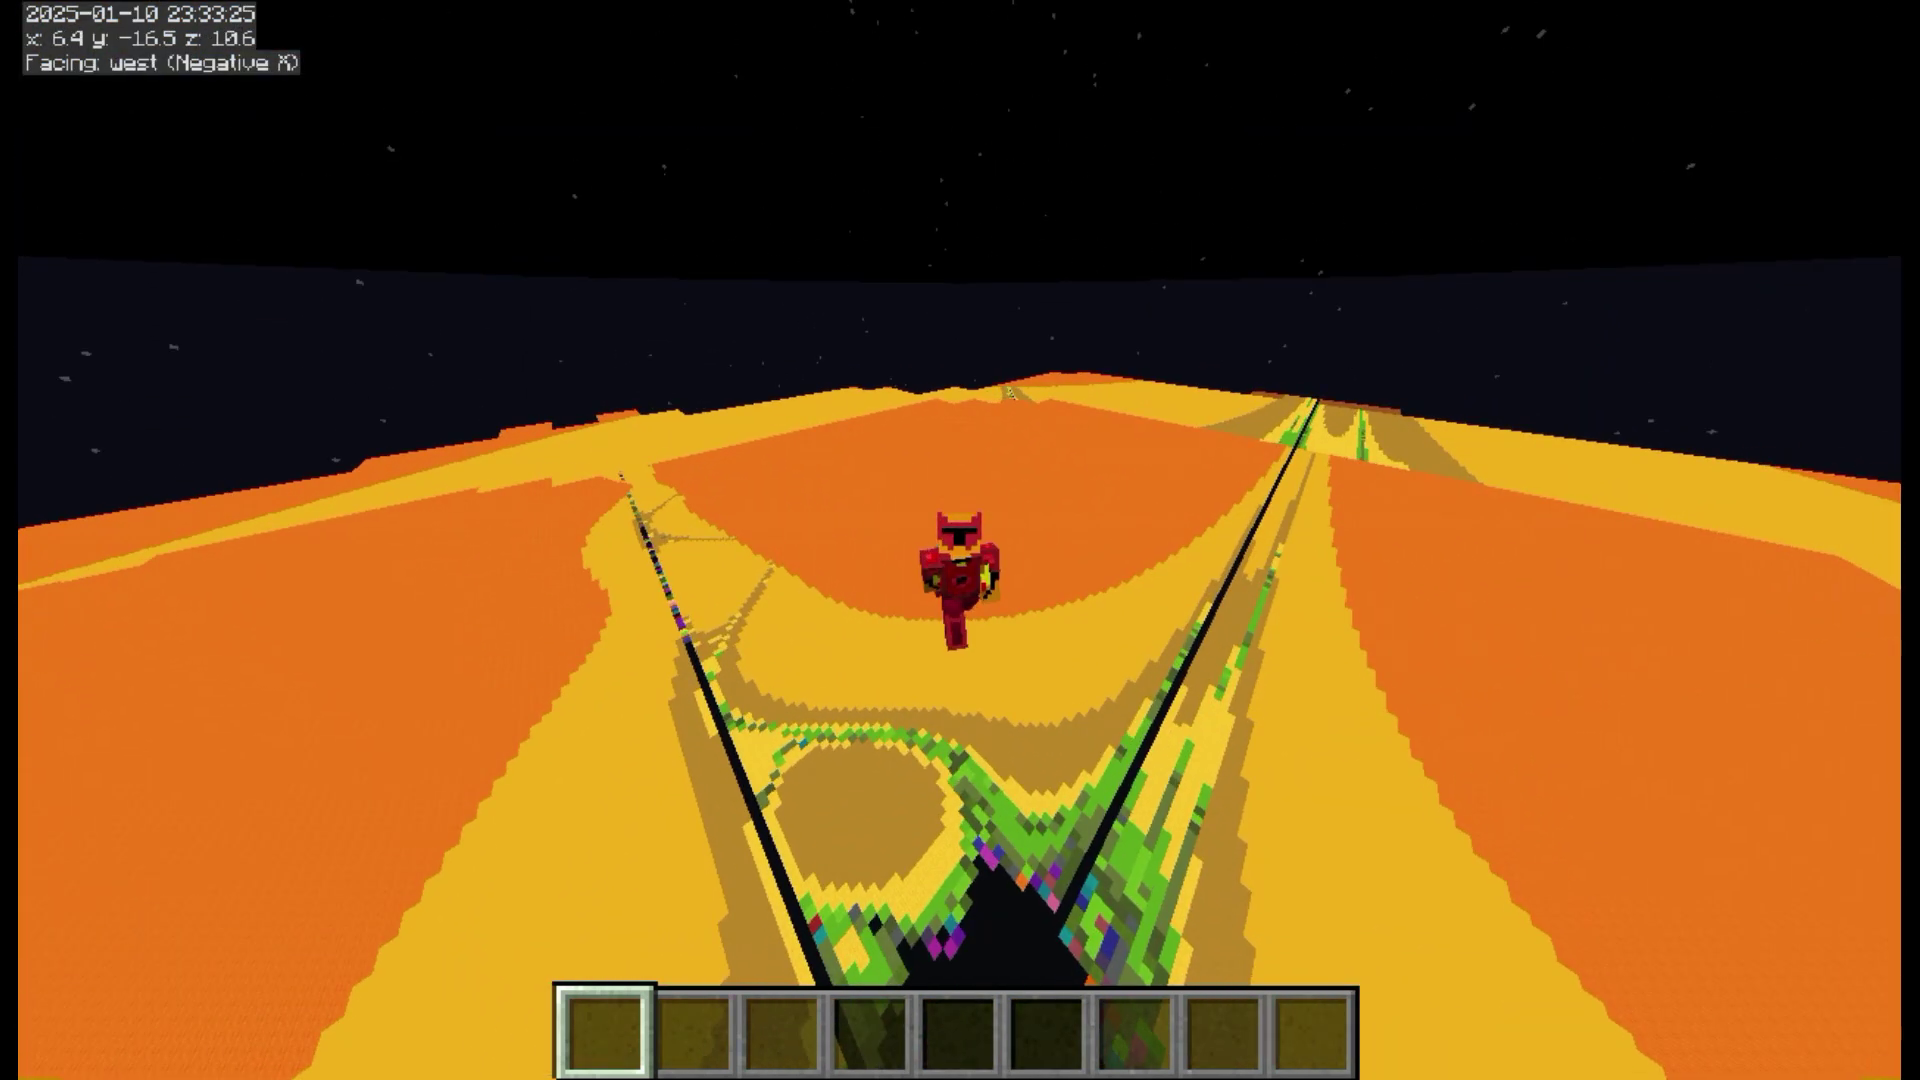
key(w)
key(shift)
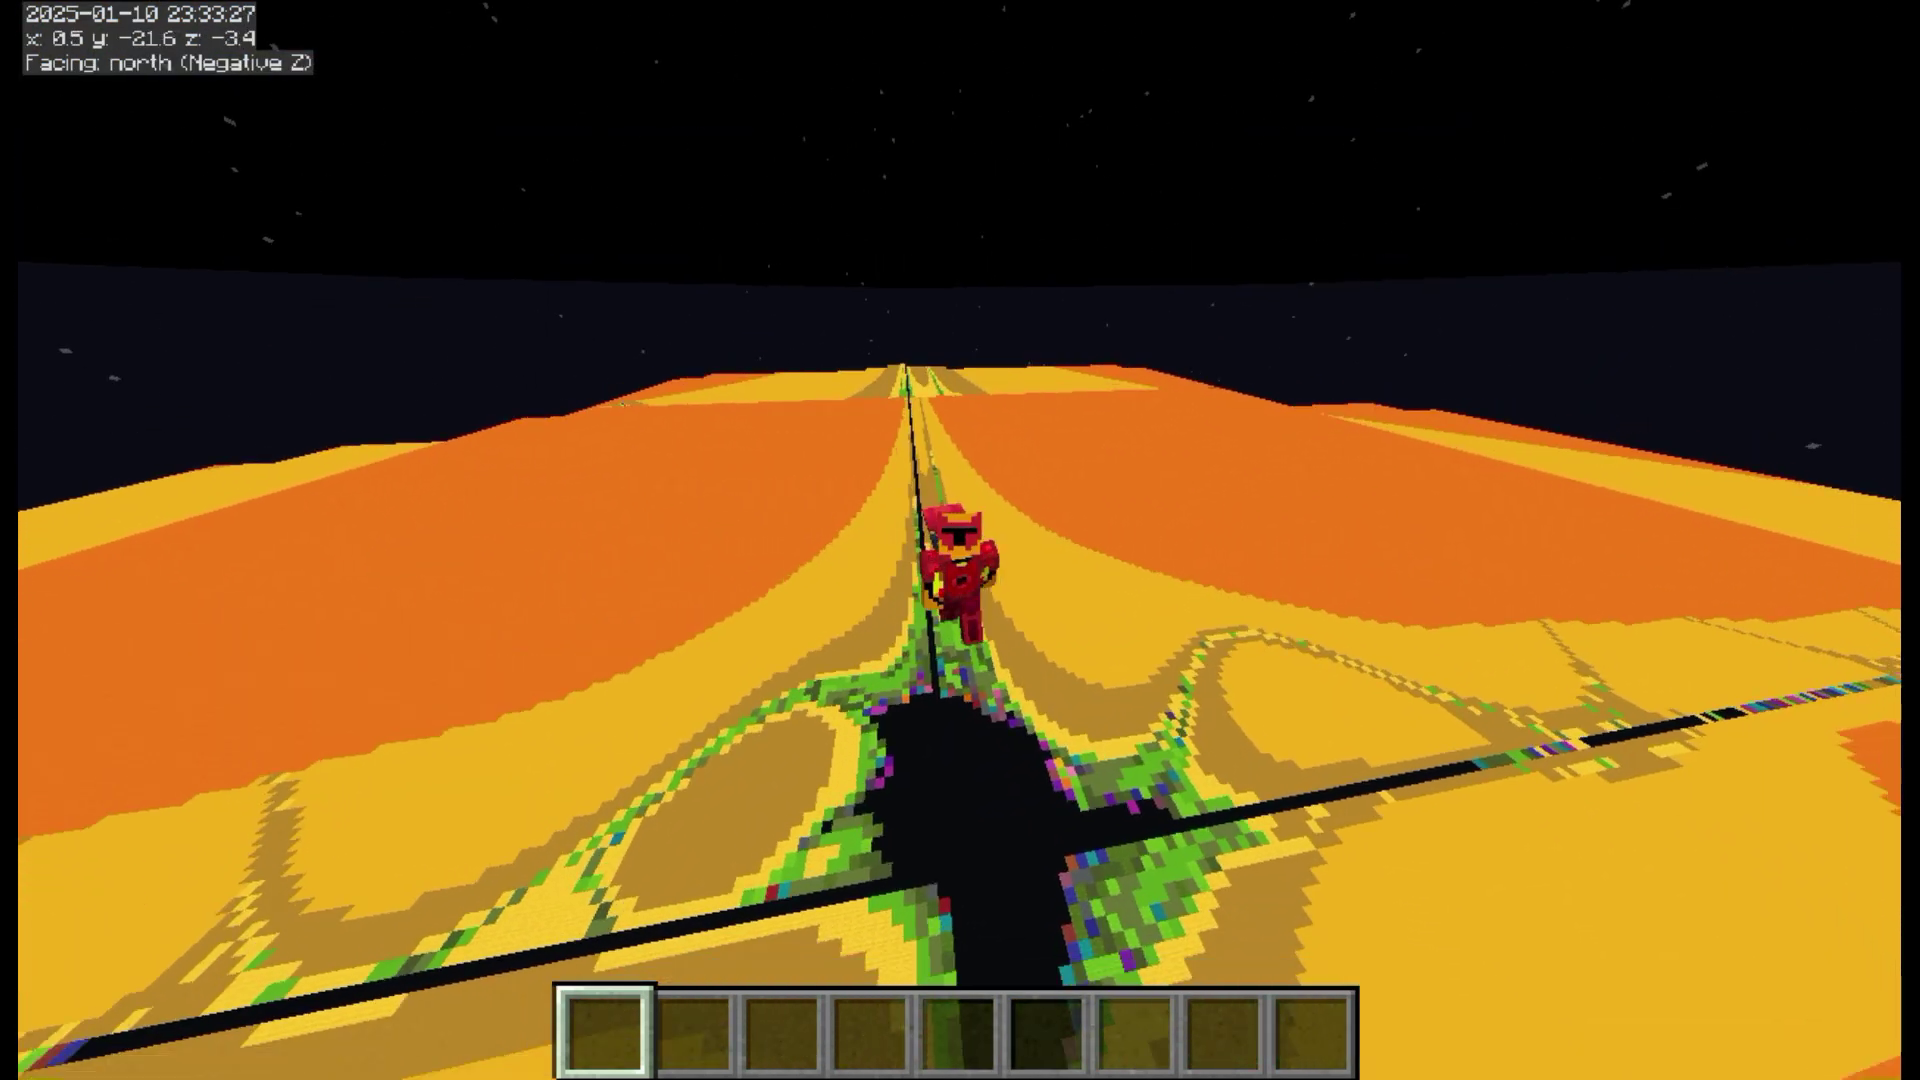
key(w)
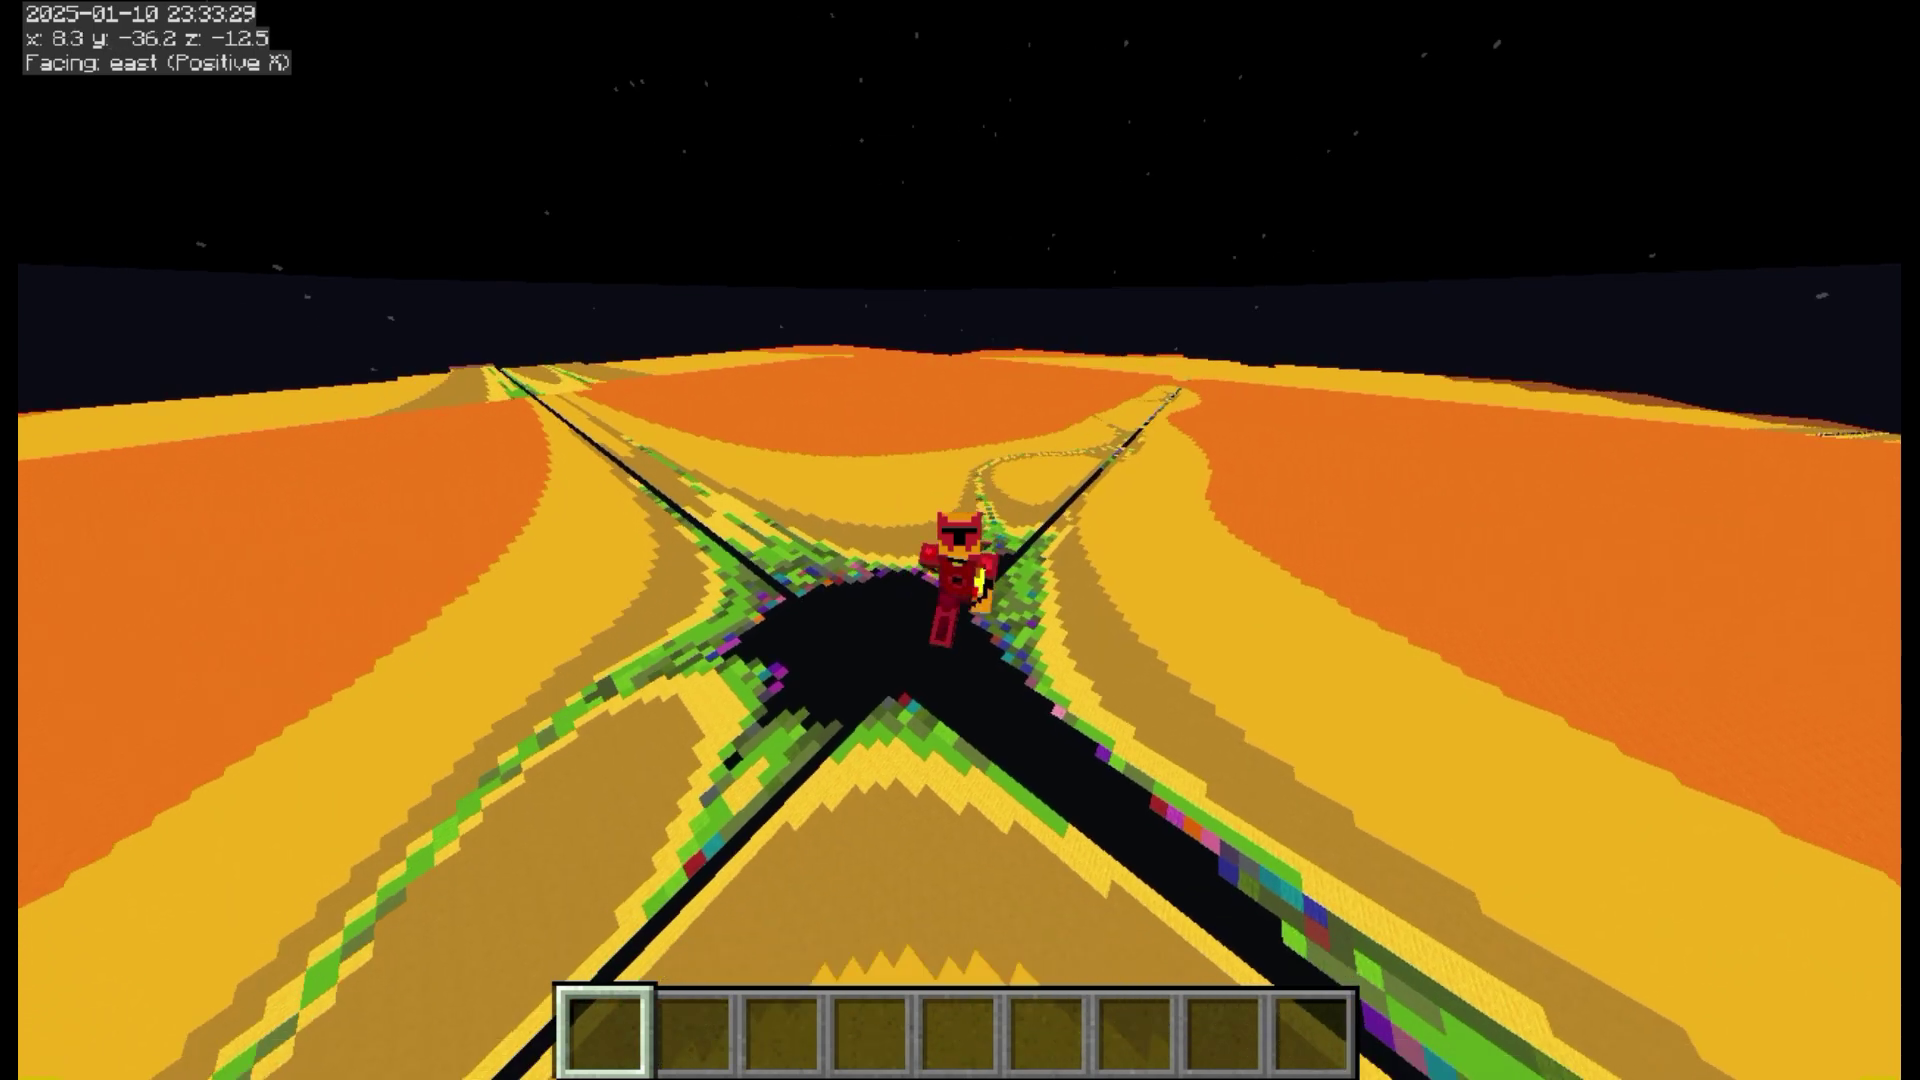
key(w)
key(a)
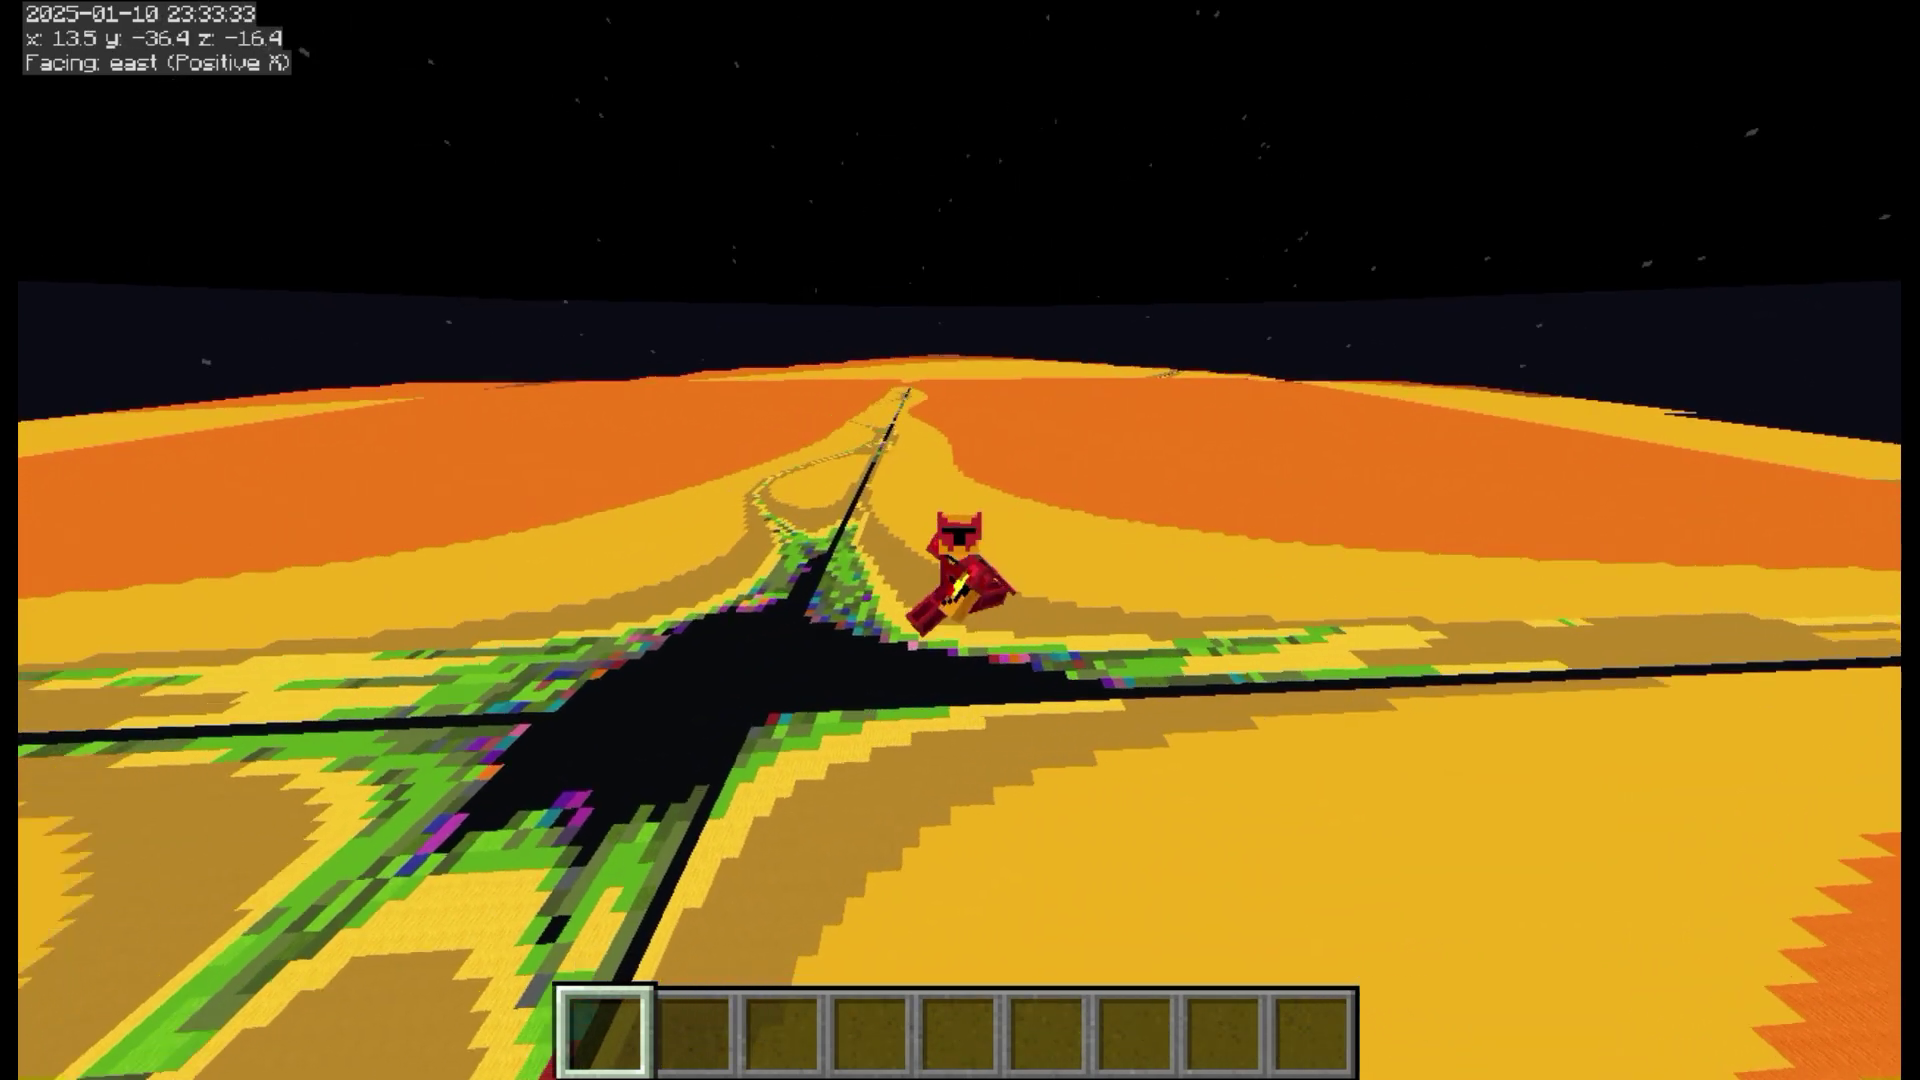
key(d)
key(w)
key(a)
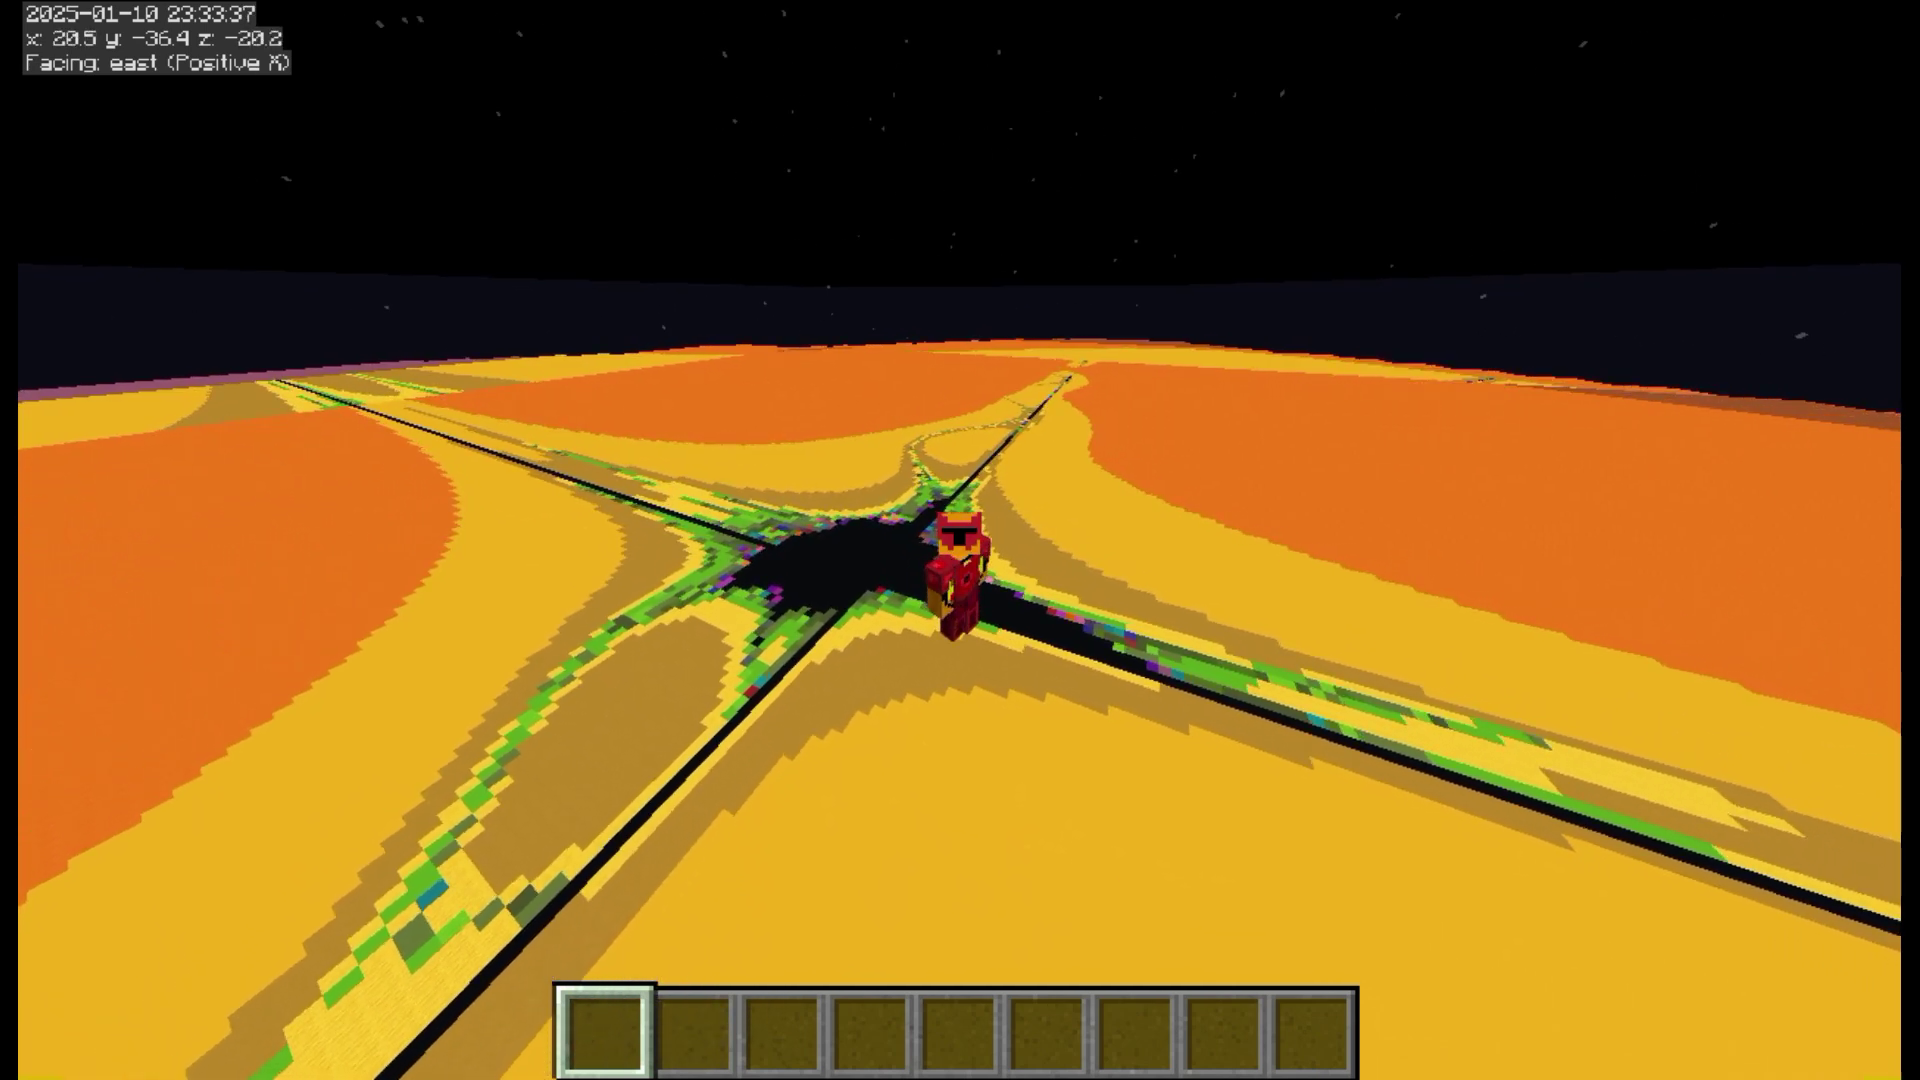
key(w)
key(d)
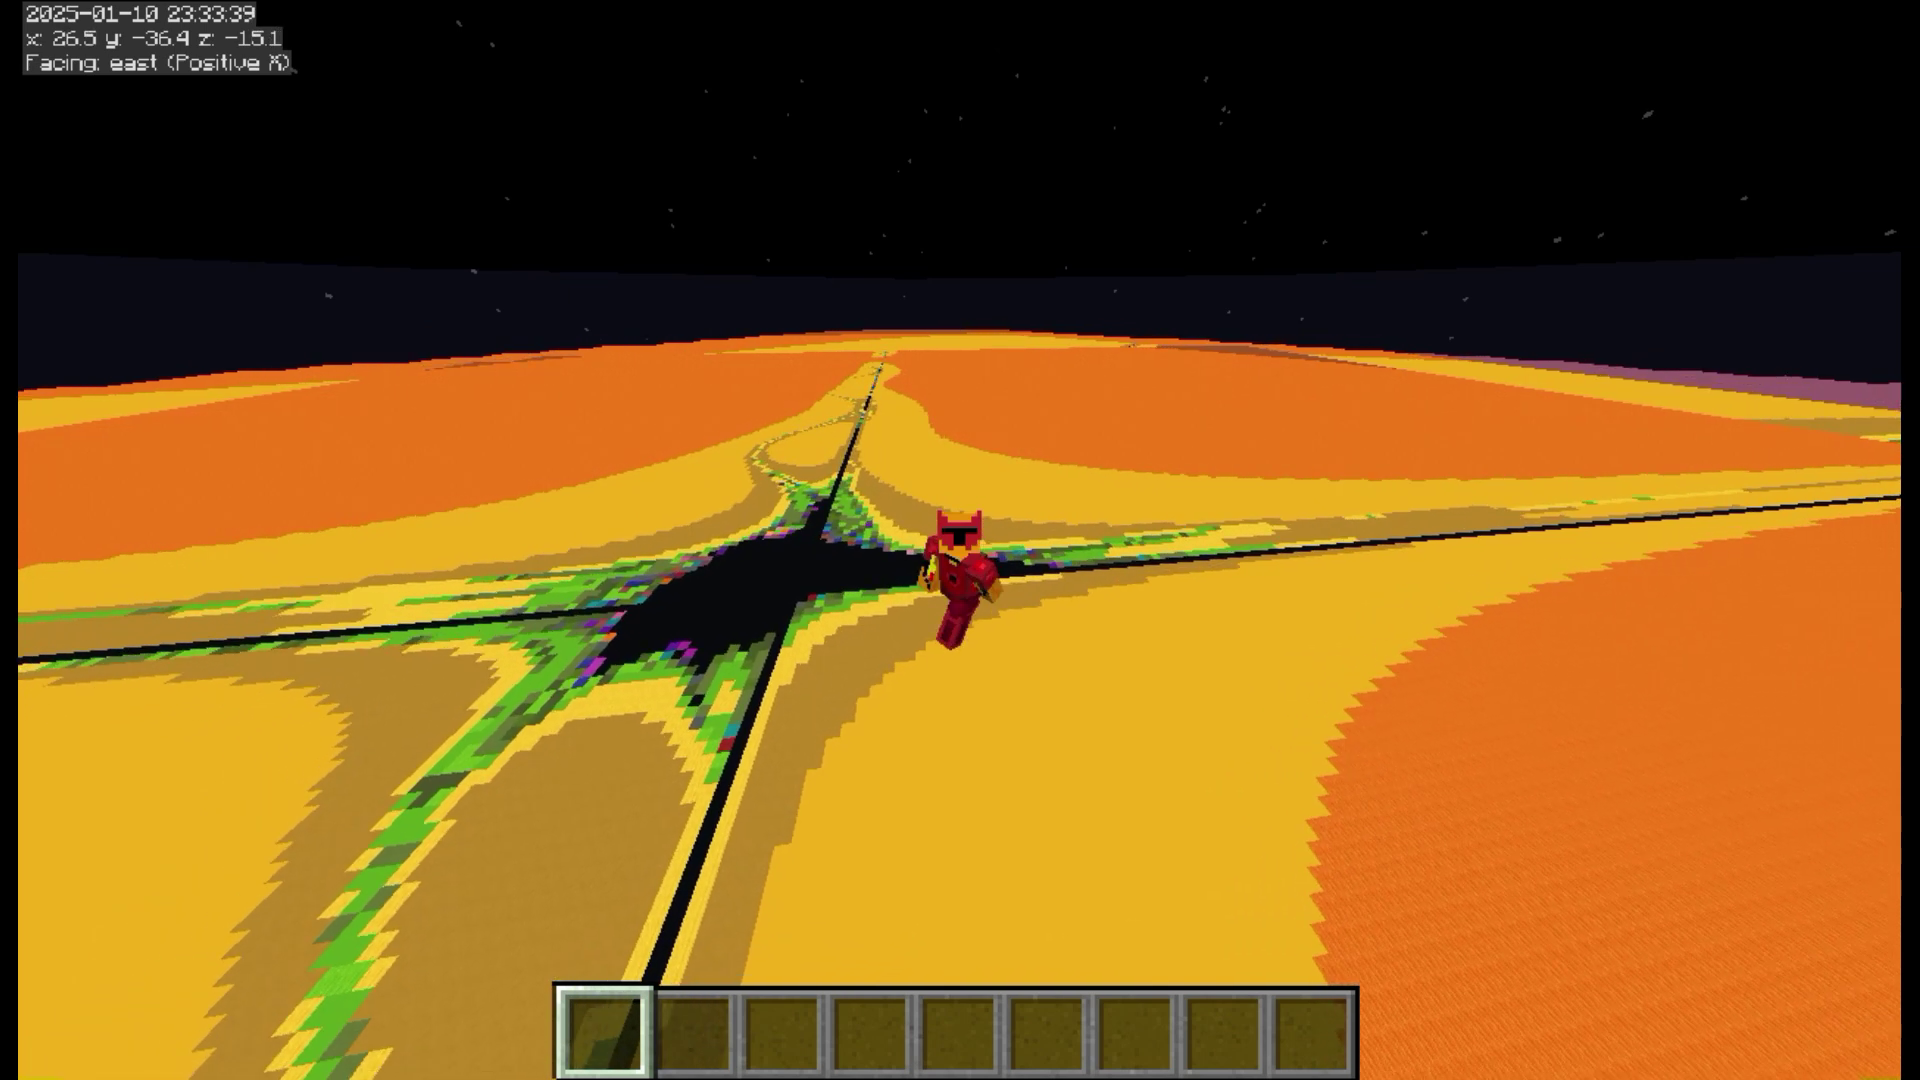
key(w)
key(d)
key(w)
key(d)
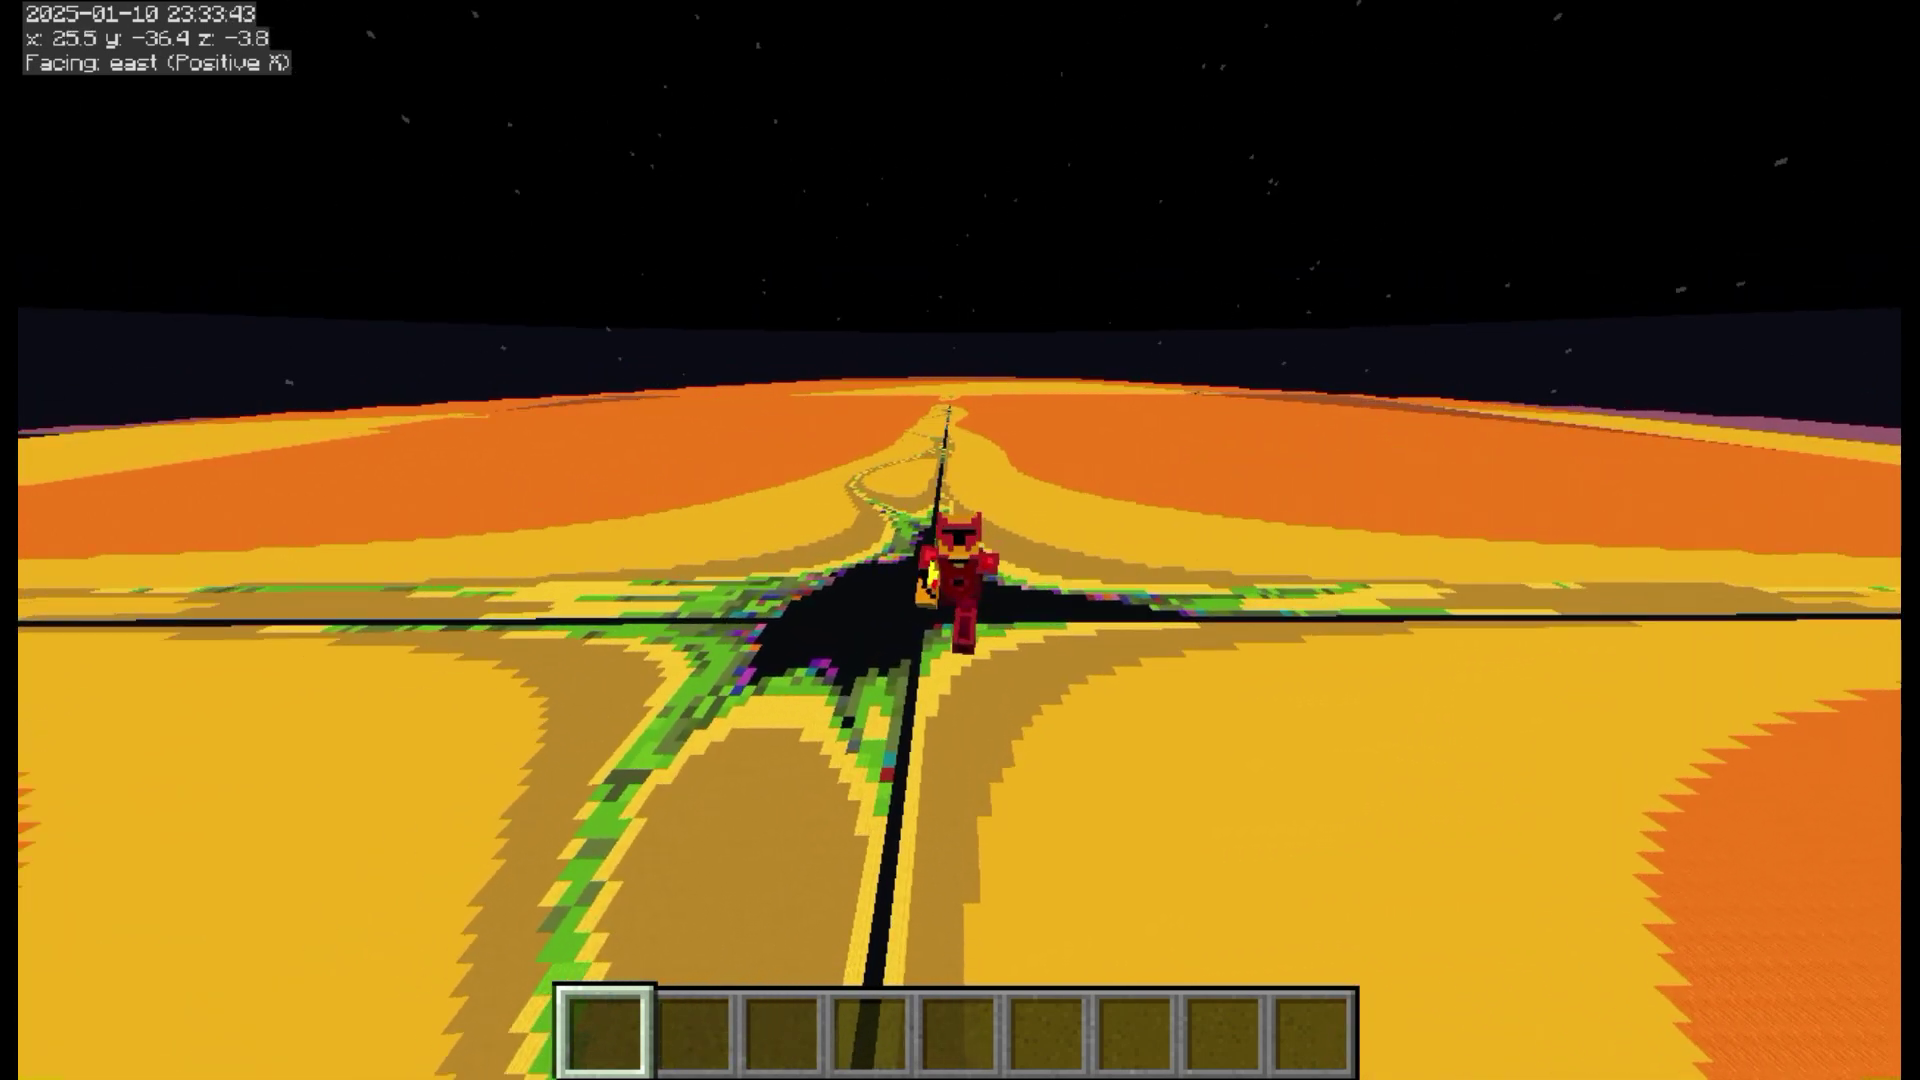
key(s)
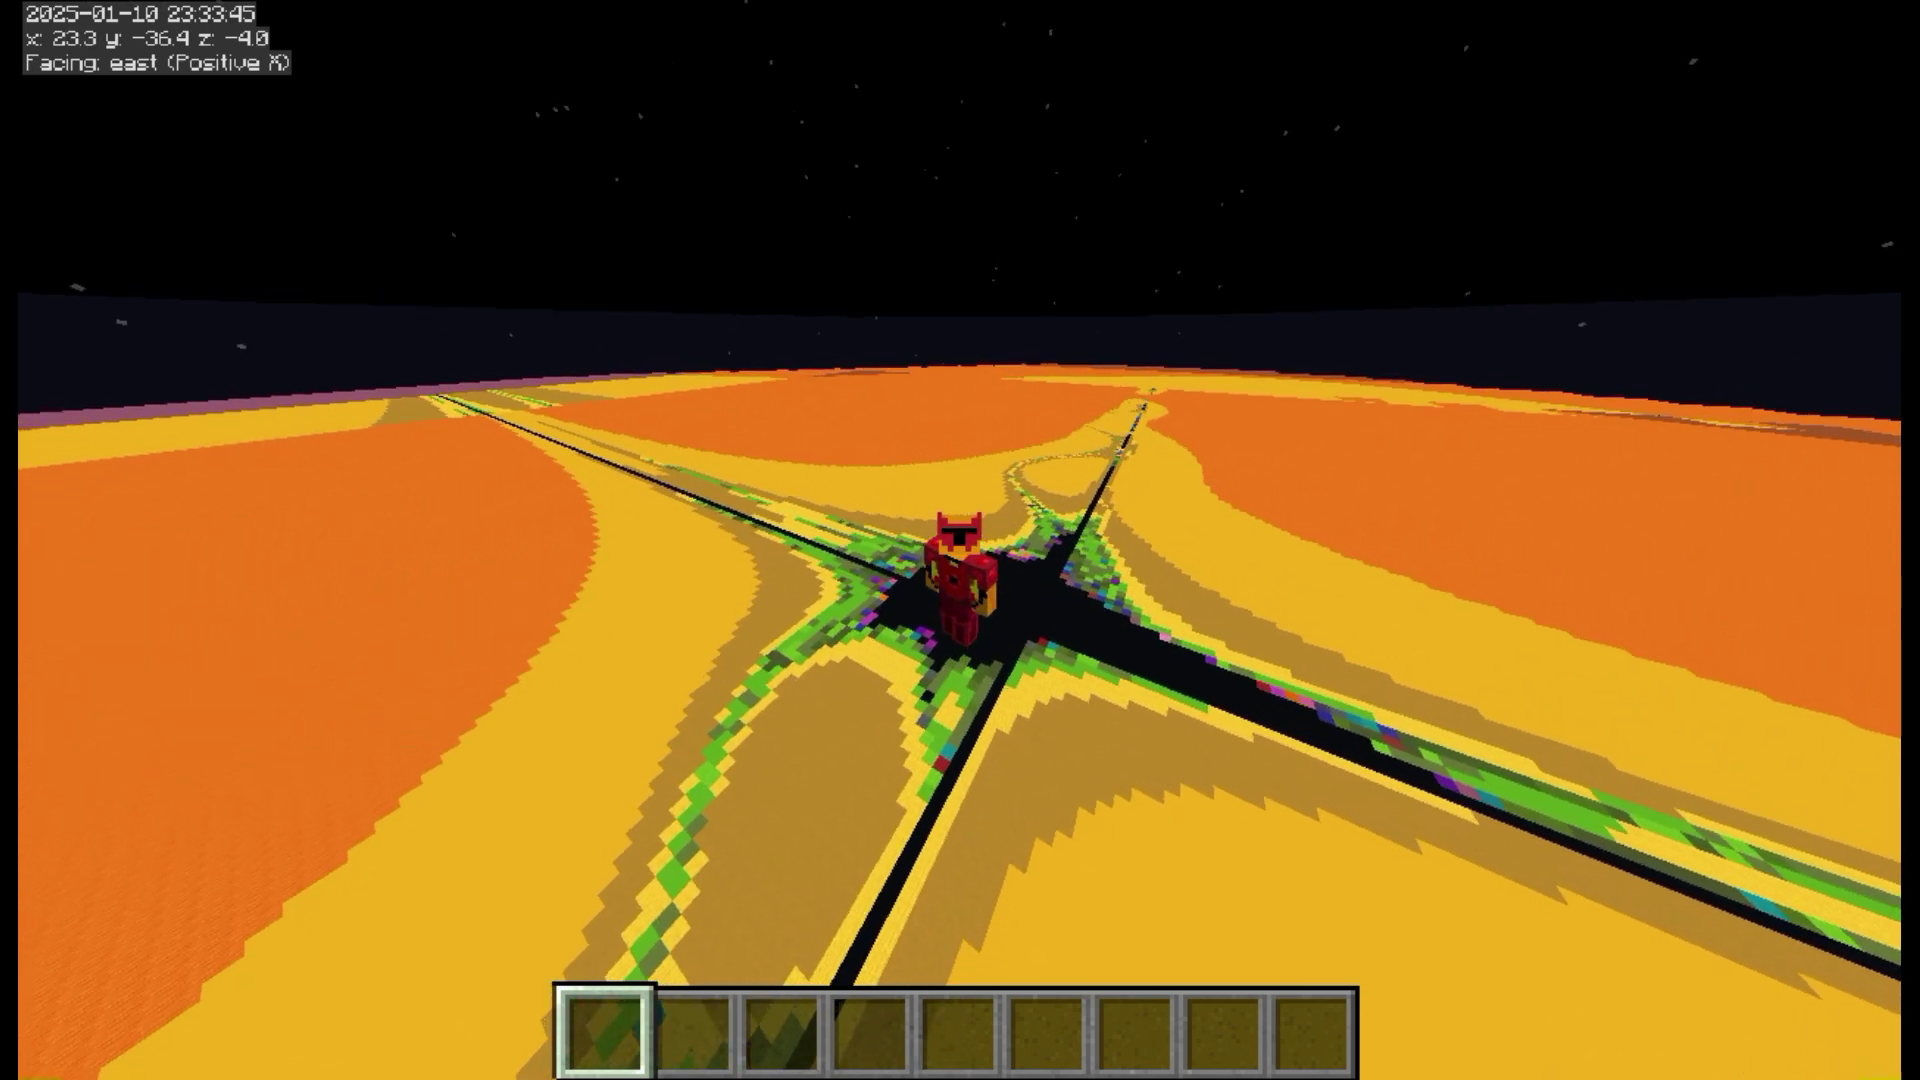